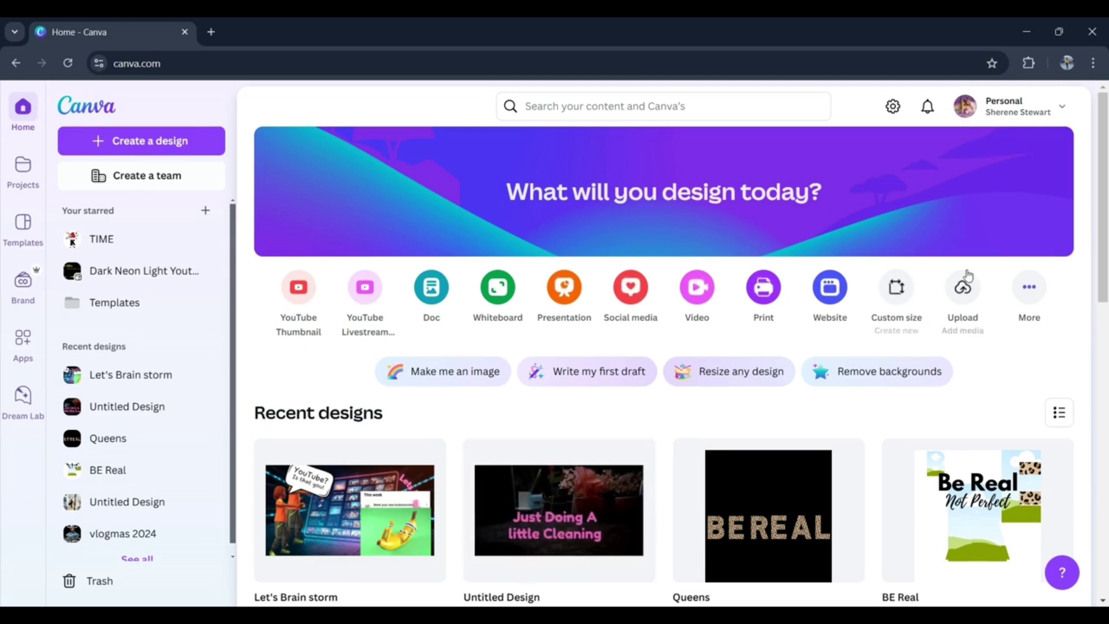
# - Create a new custom-size design 4500 px wide and 5400 px high
pyautogui.click(897, 301)
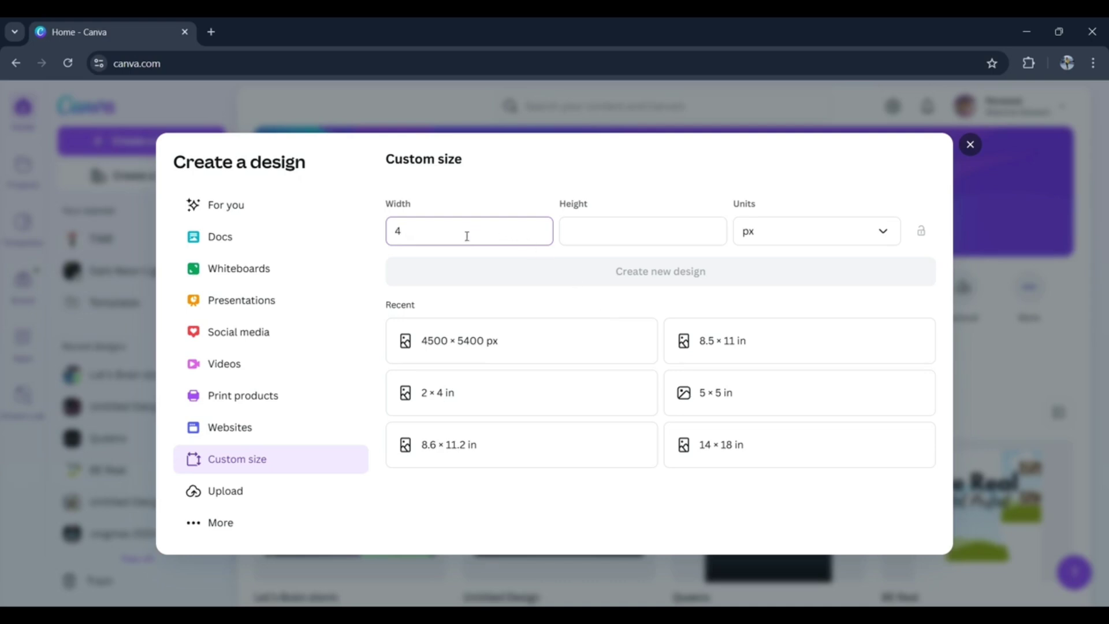
pyautogui.write('00')
pyautogui.click(622, 231)
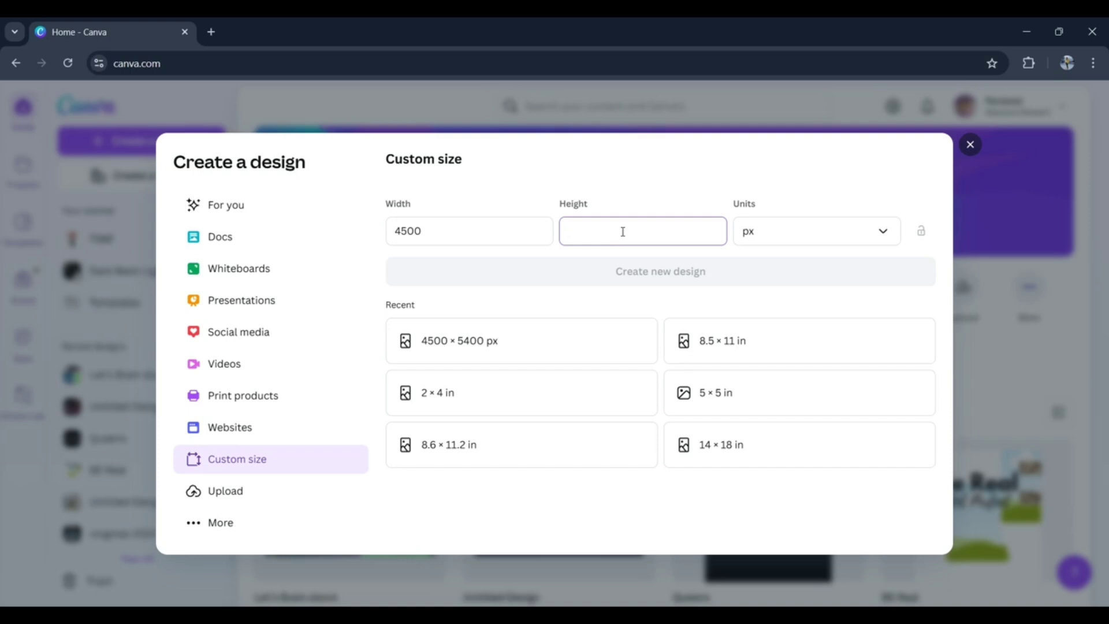
pyautogui.write('540')
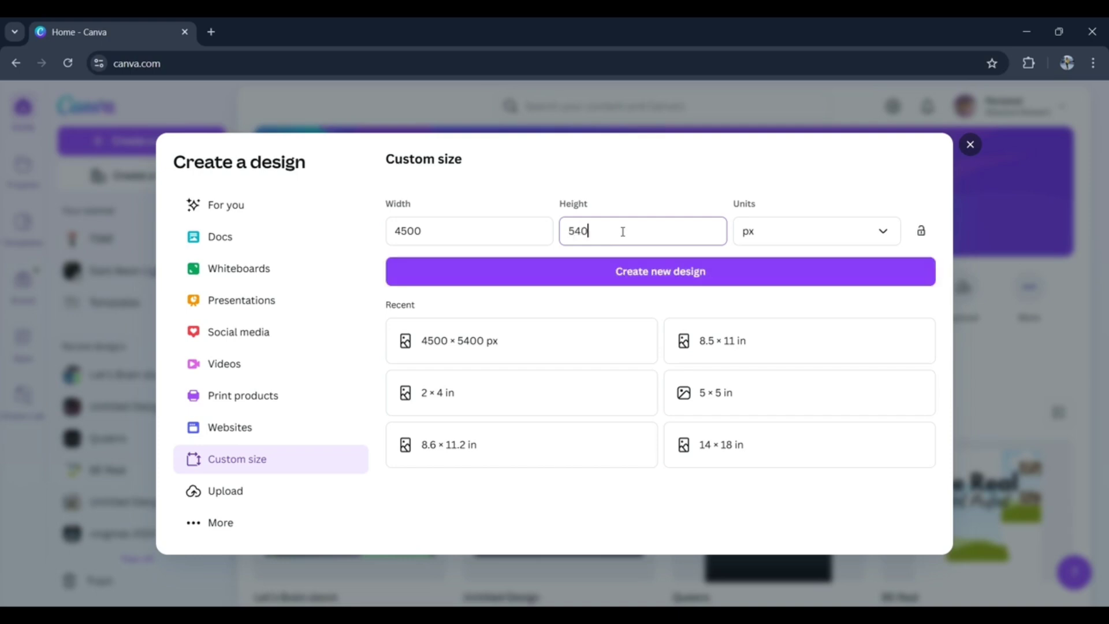
pyautogui.write('0')
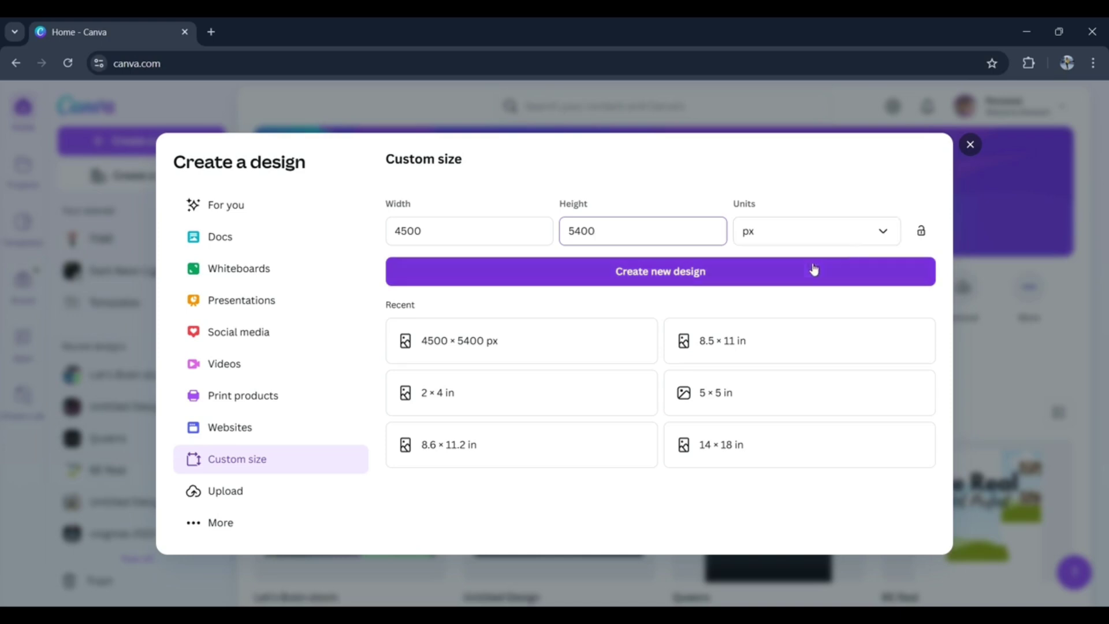
pyautogui.click(883, 231)
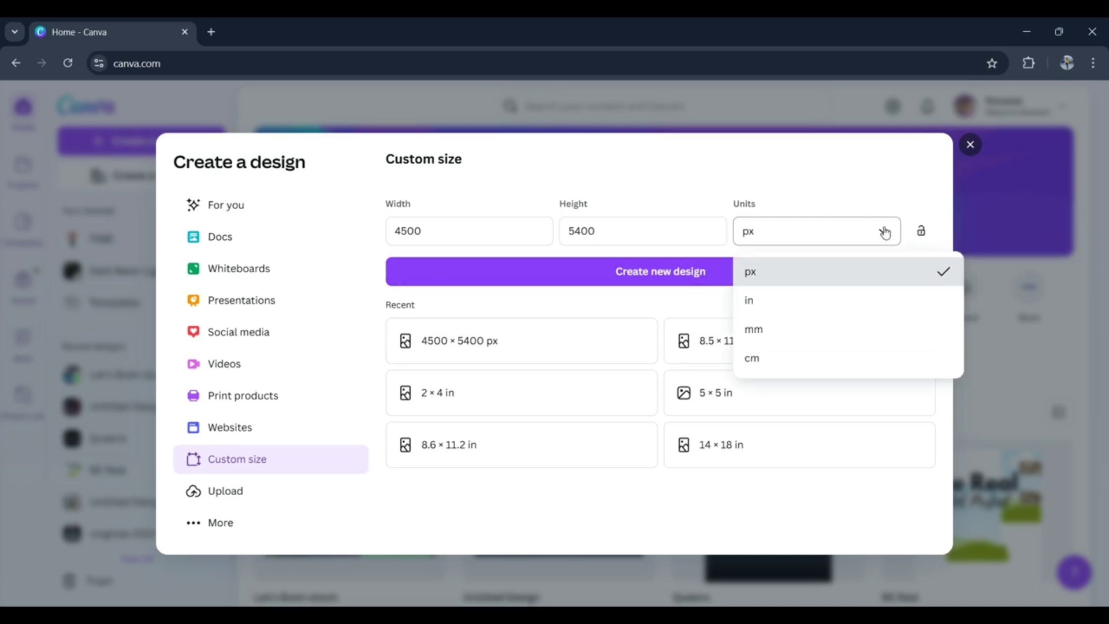
pyautogui.click(636, 276)
pyautogui.click(636, 276)
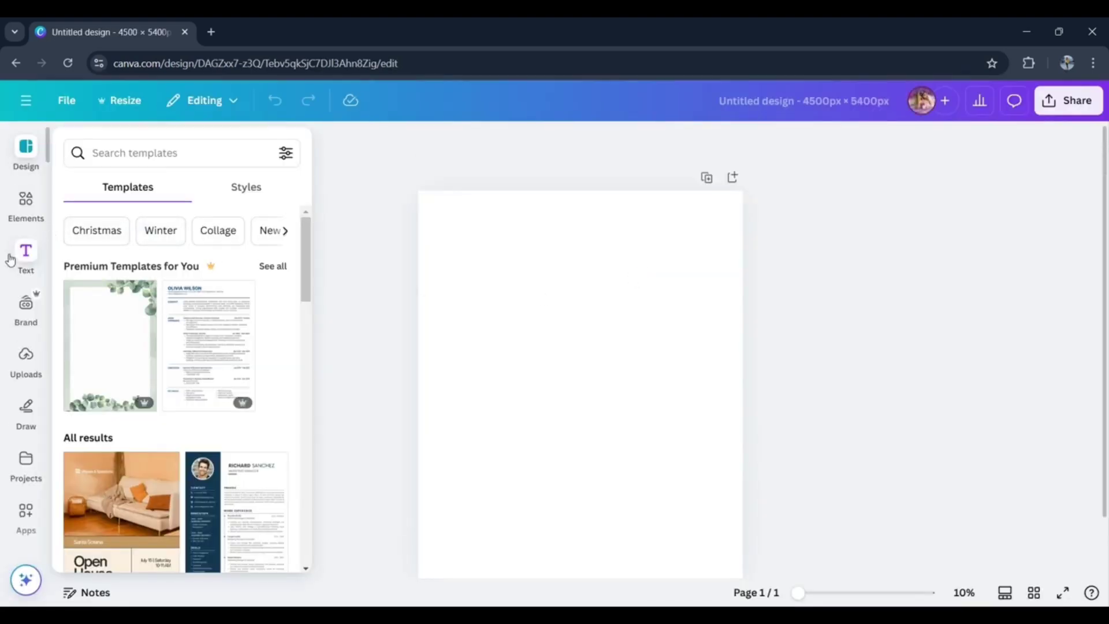
# - Set the page background colour to black from the NoveltyQueens palette
pyautogui.click(497, 344)
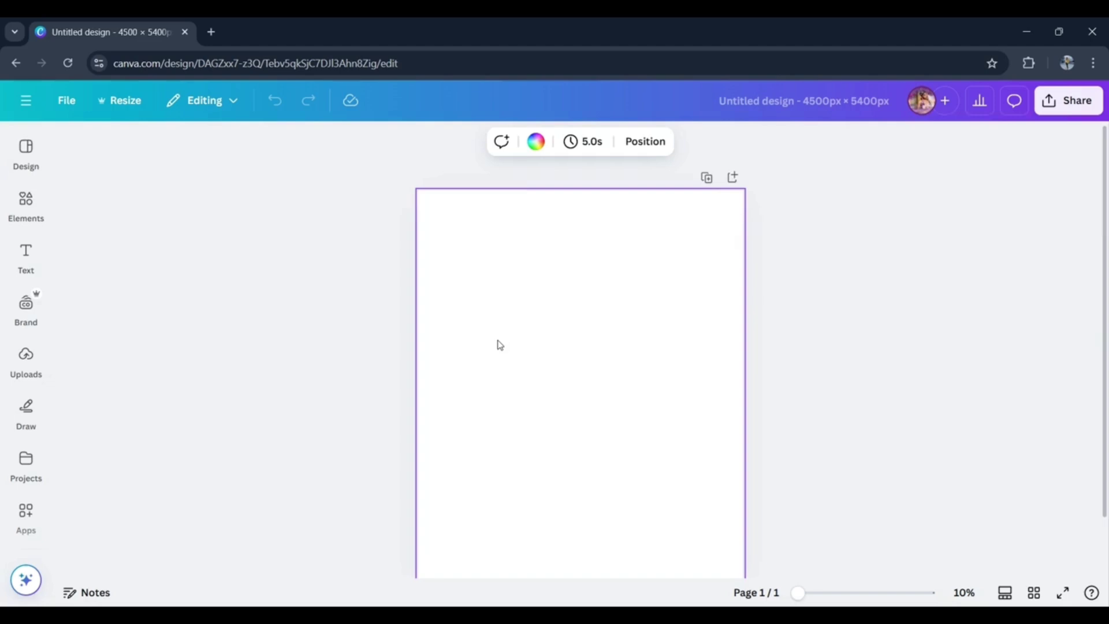
pyautogui.click(536, 152)
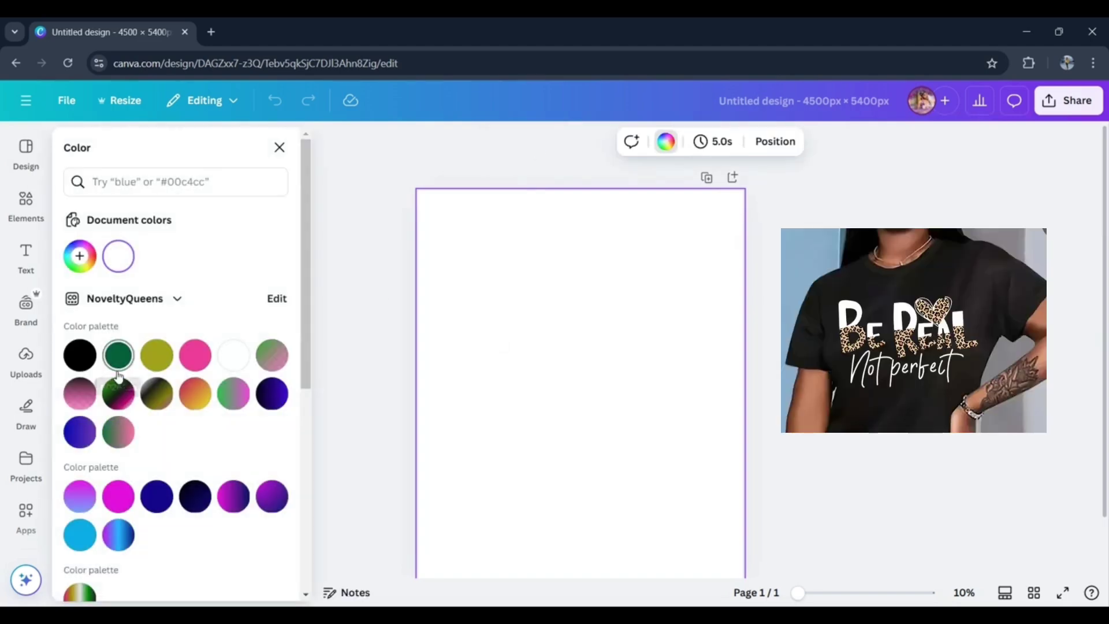
pyautogui.click(80, 355)
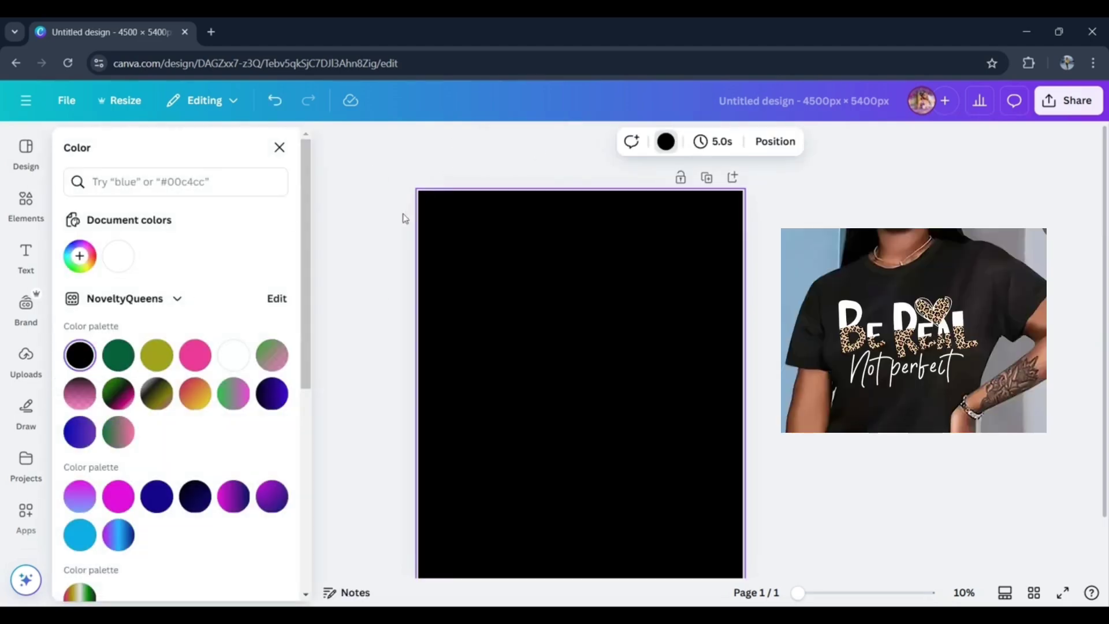
pyautogui.click(470, 159)
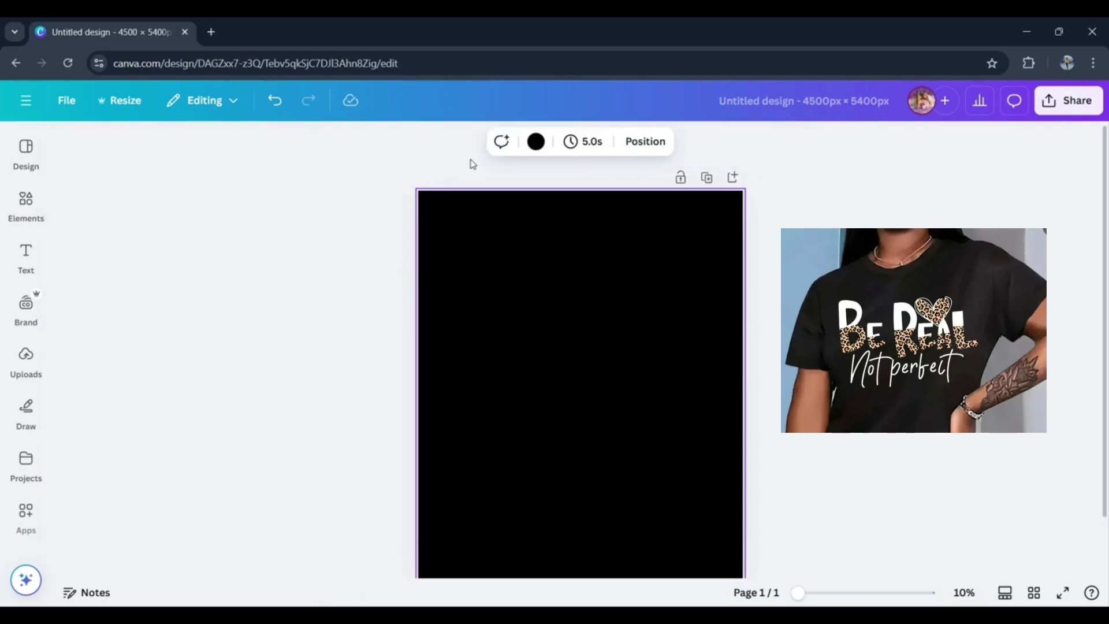
# - Add the NoveltyQueens brand heading text, enlarge it to a font size of about 472, and centre it on the page
pyautogui.click(26, 358)
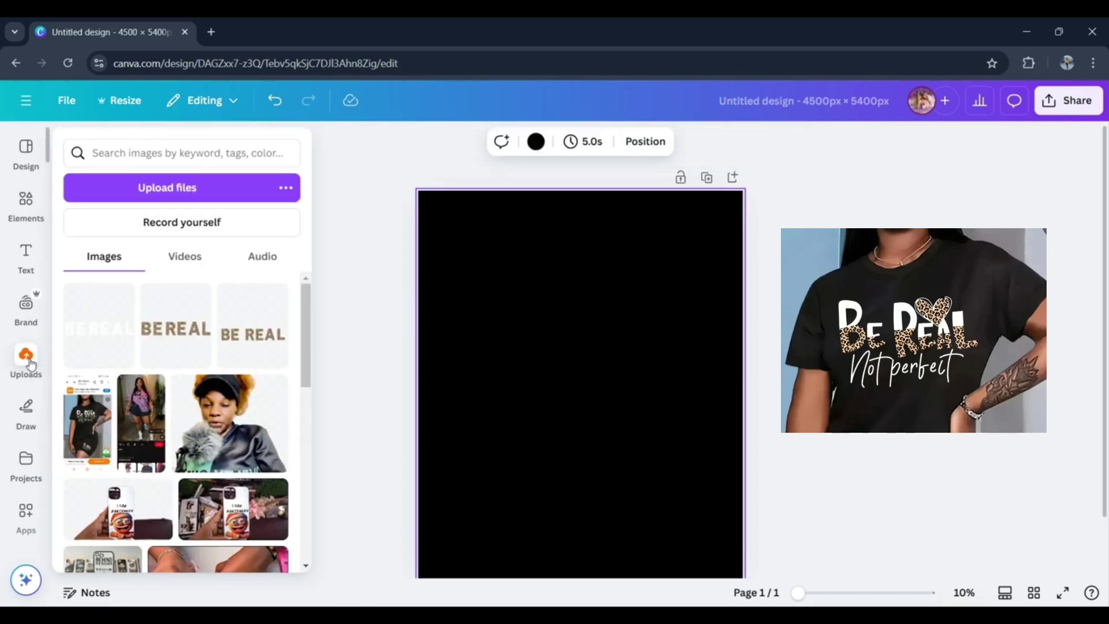
pyautogui.click(25, 257)
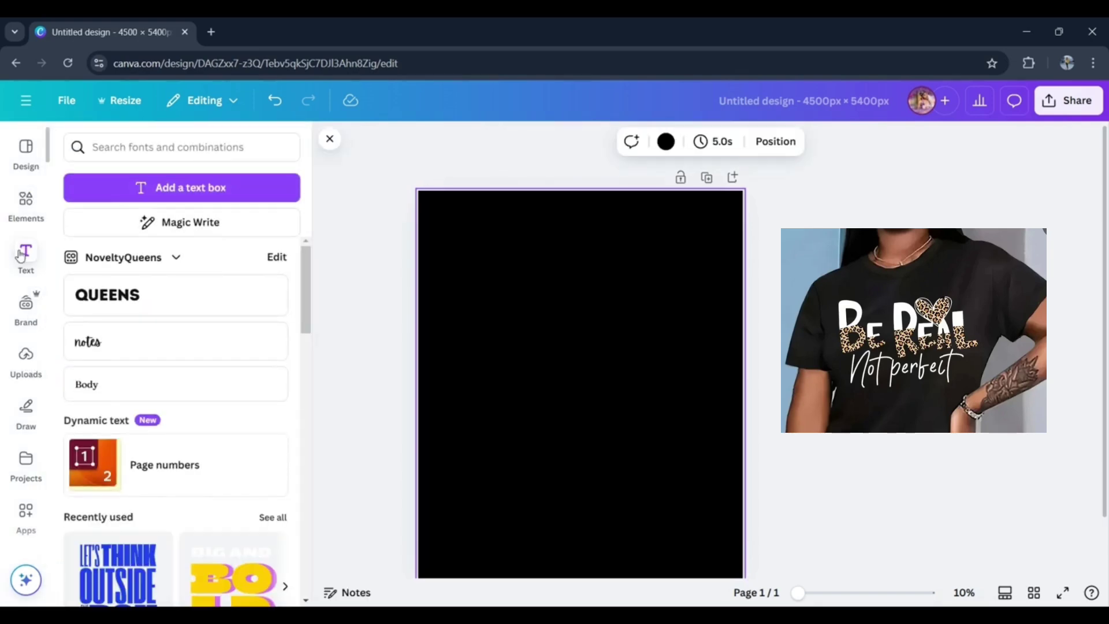
pyautogui.click(131, 298)
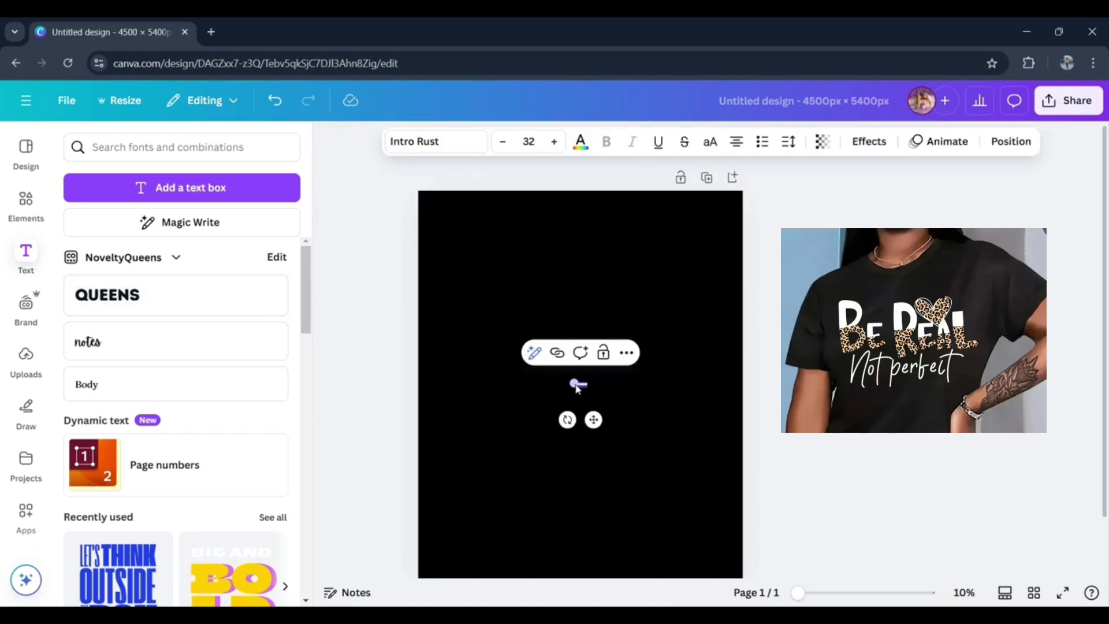
pyautogui.moveTo(569, 384); pyautogui.dragTo(404, 437)
pyautogui.click(712, 365)
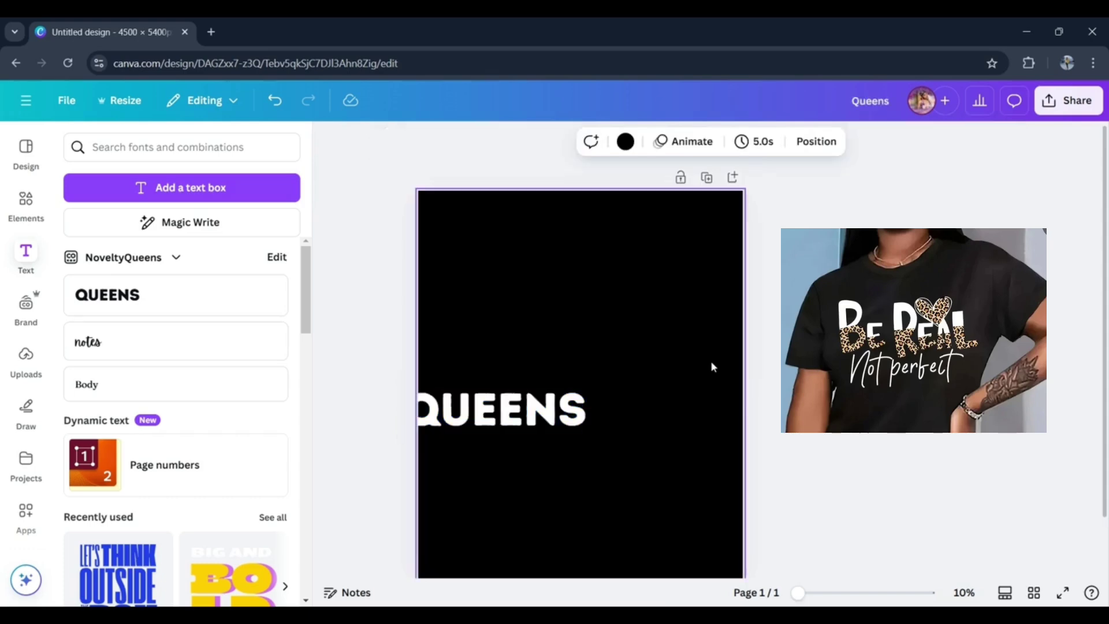
pyautogui.moveTo(486, 430); pyautogui.dragTo(575, 409)
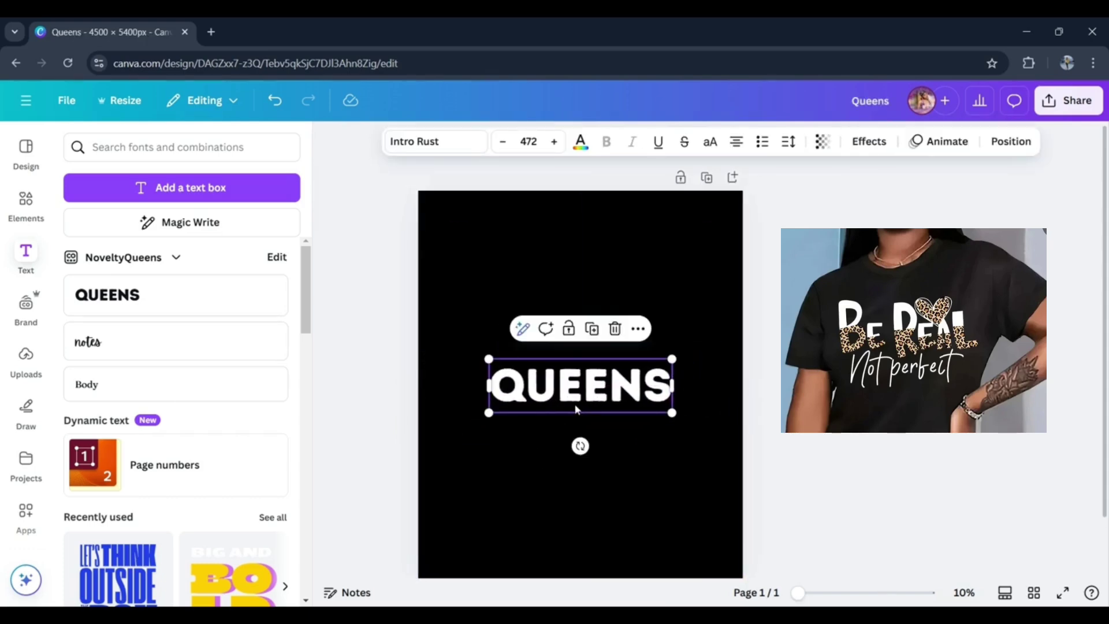
# - Replace the heading's text with "NOT PERFECT"
pyautogui.doubleClick(575, 405)
pyautogui.moveTo(670, 399); pyautogui.dragTo(485, 389)
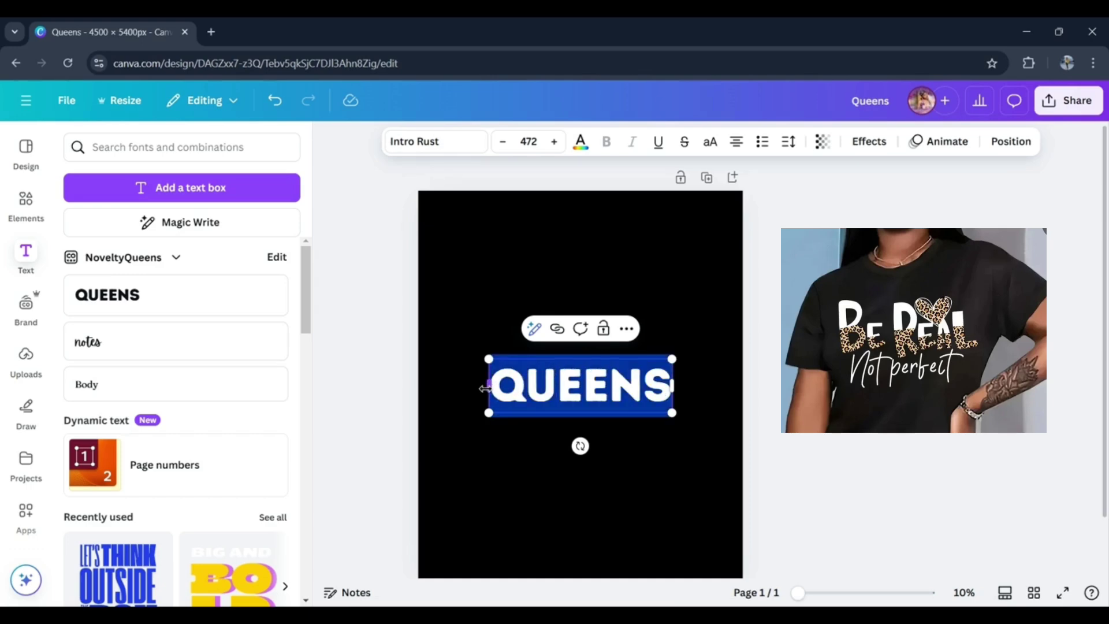
pyautogui.write('N')
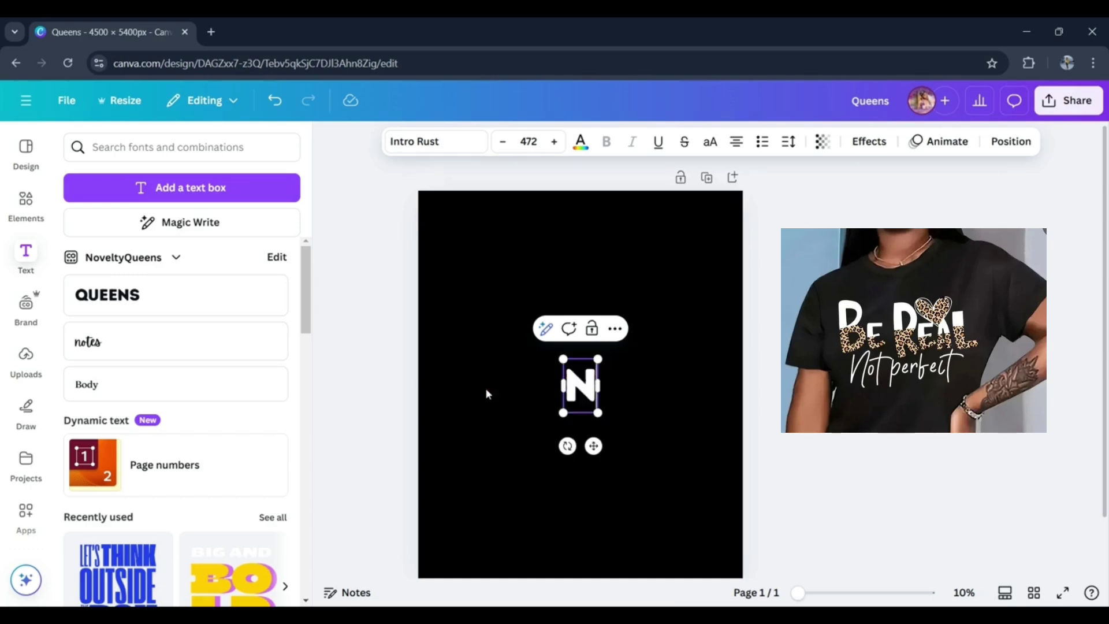
pyautogui.write('OT T')
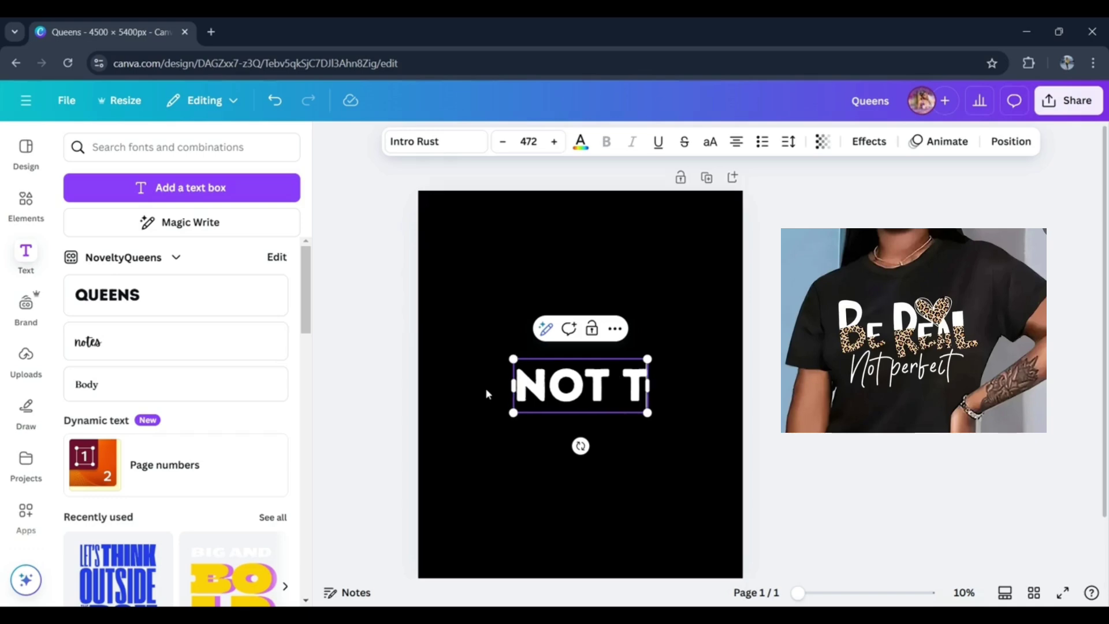
pyautogui.press('BackSpace')
pyautogui.press('BackSpace')
pyautogui.write('PERFEC')
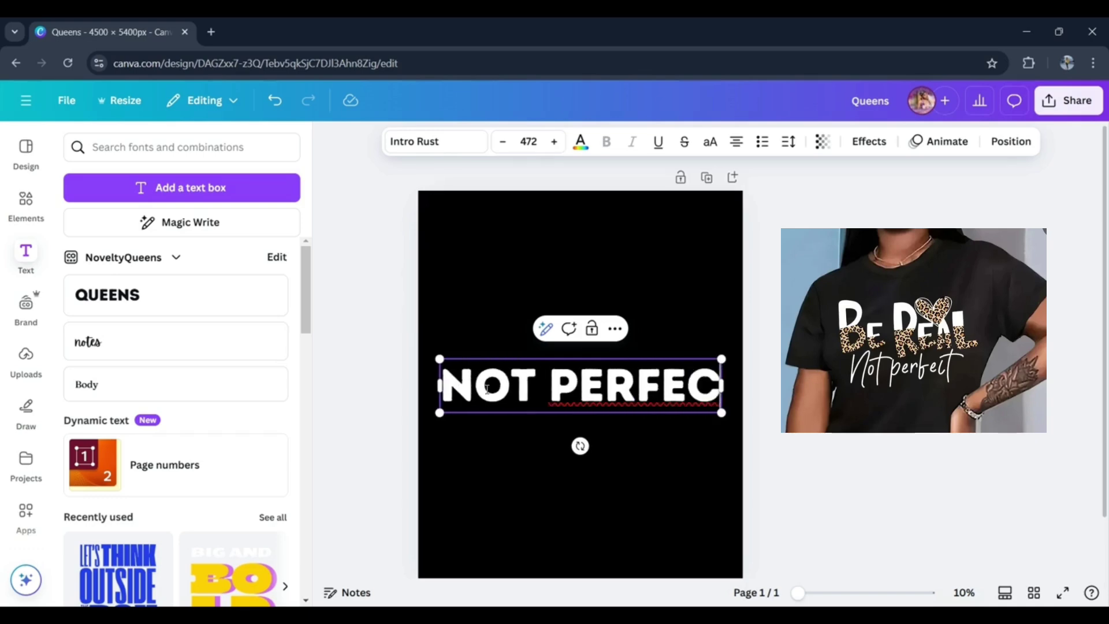
pyautogui.write('T')
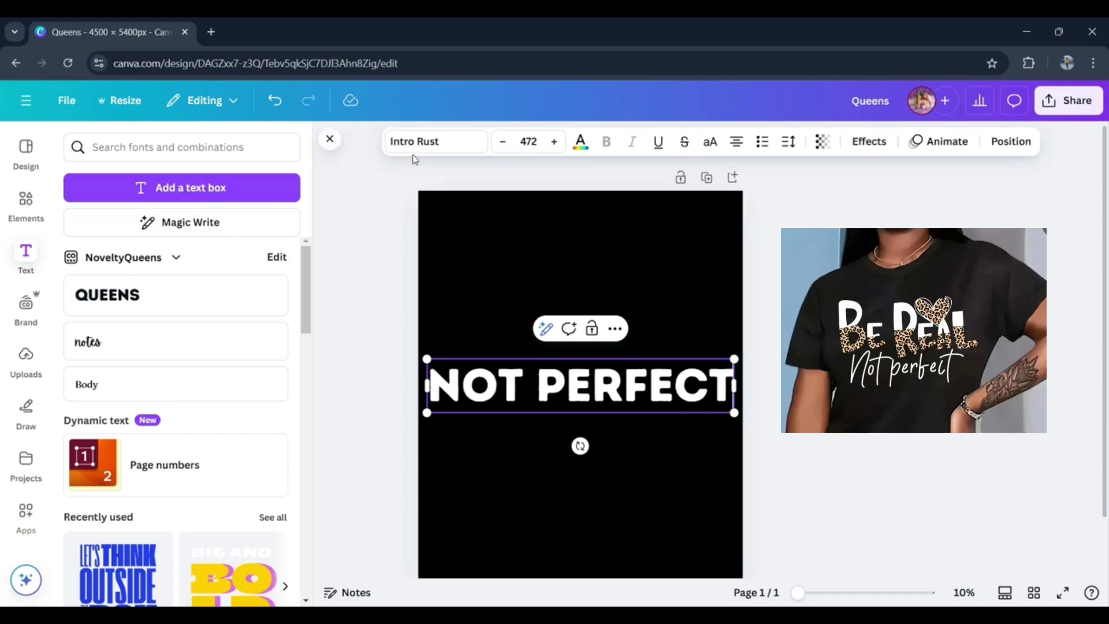
# - Find the Playlist Script font and apply it to the "NOT PERFECT" text
pyautogui.click(444, 148)
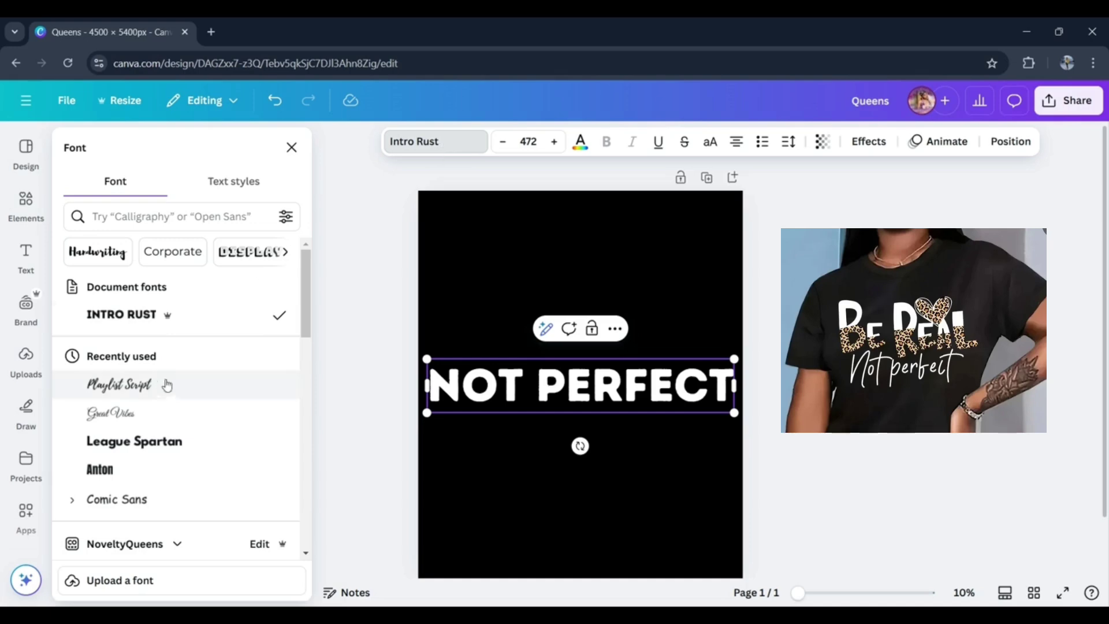
pyautogui.click(207, 216)
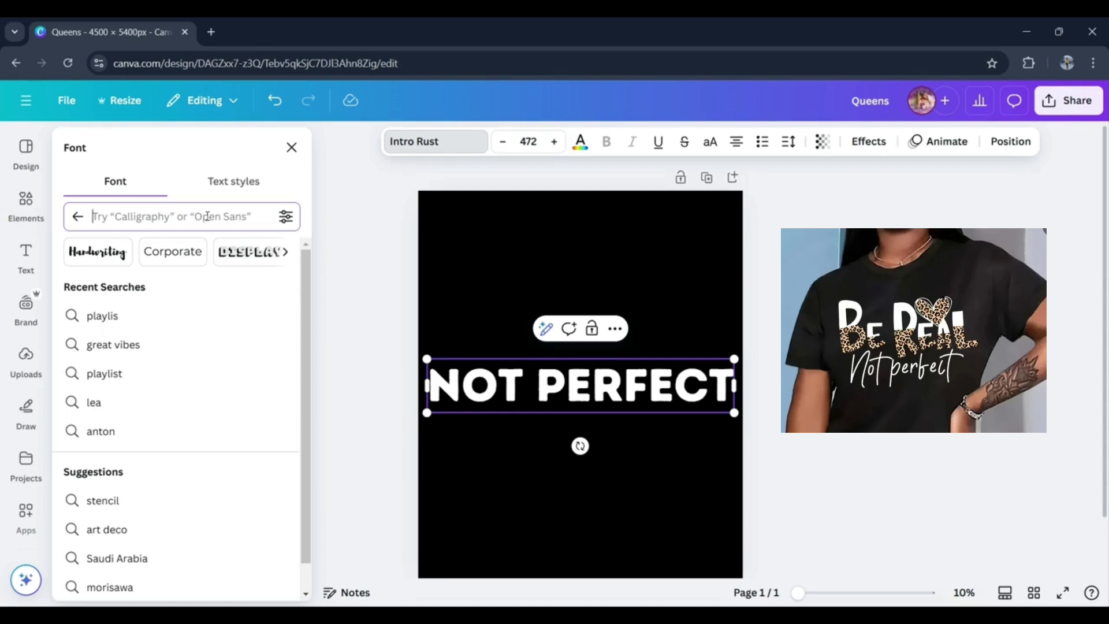
pyautogui.write('play')
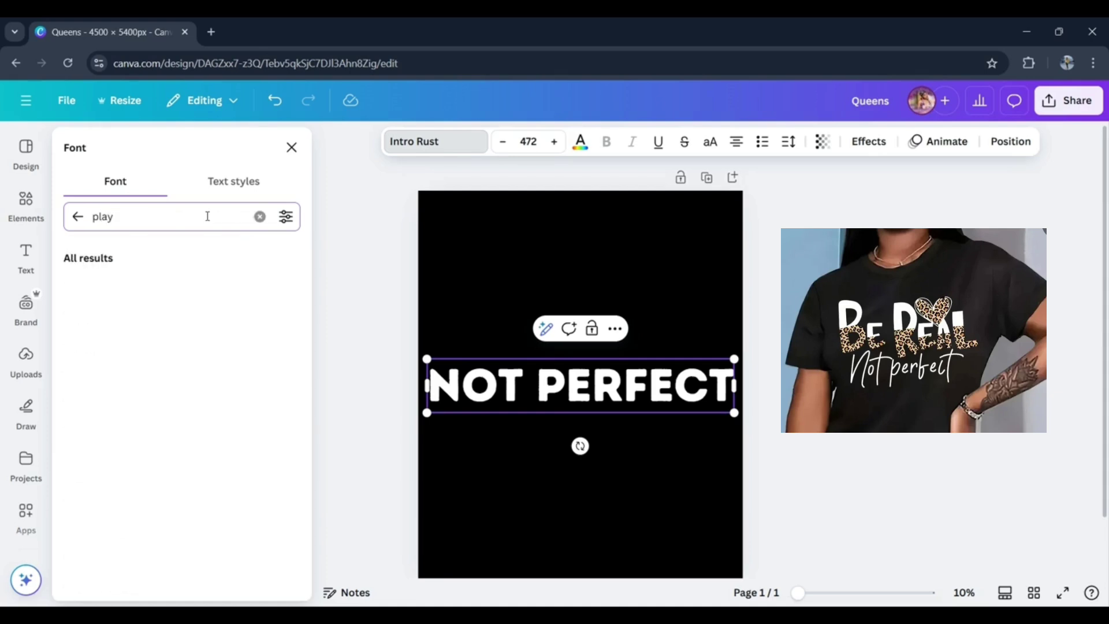
pyautogui.write('list')
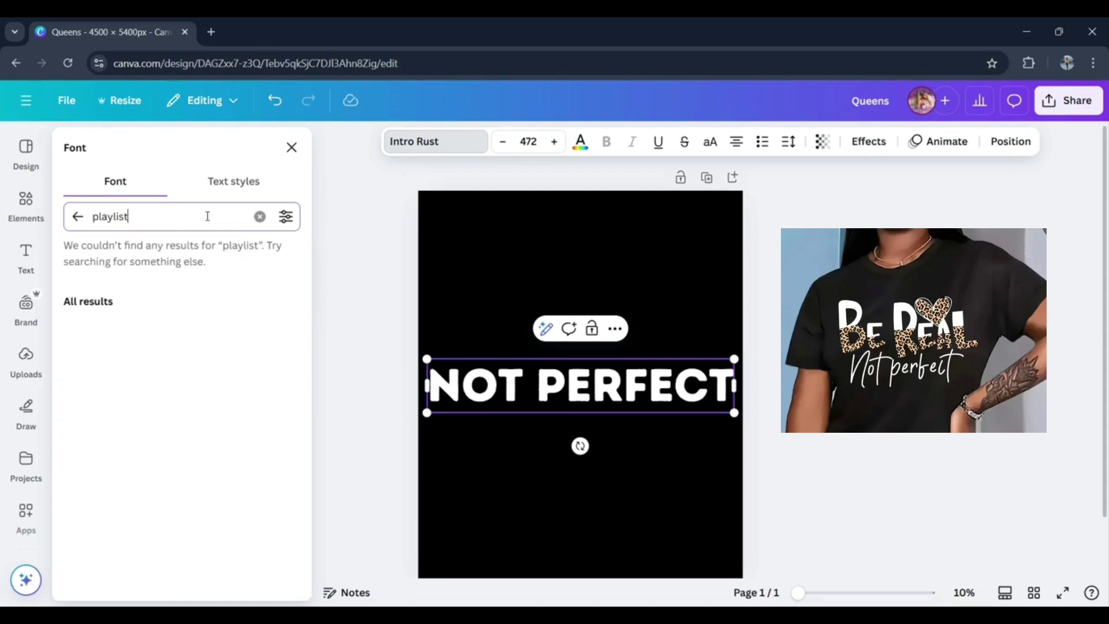
pyautogui.click(170, 299)
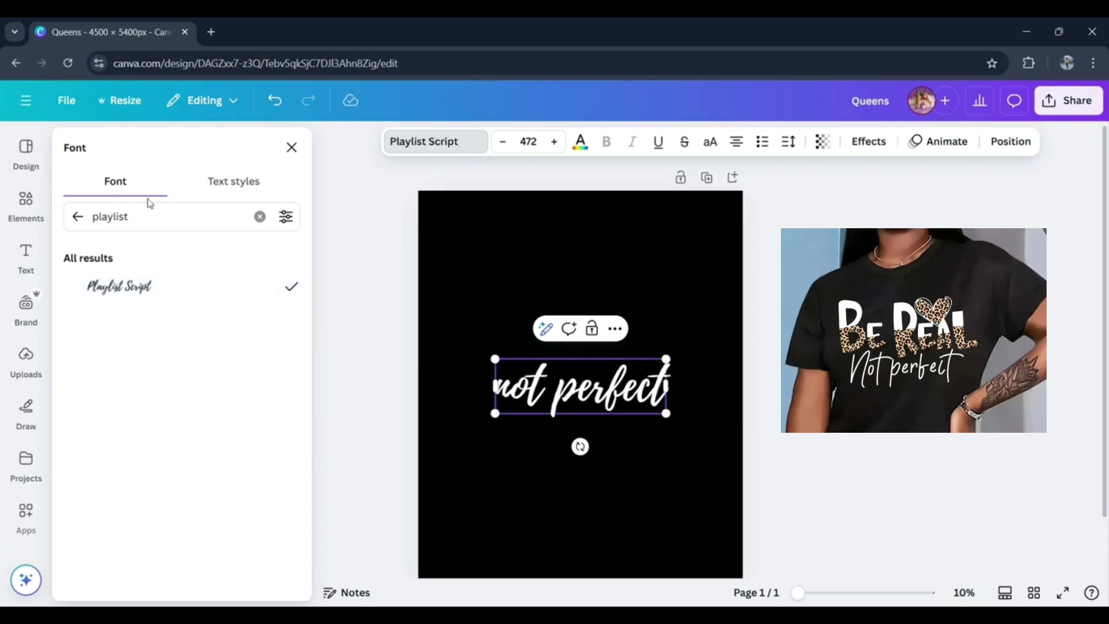
# - Try the Great Vibes font on the "not perfect" text
pyautogui.doubleClick(146, 222)
pyautogui.write('g')
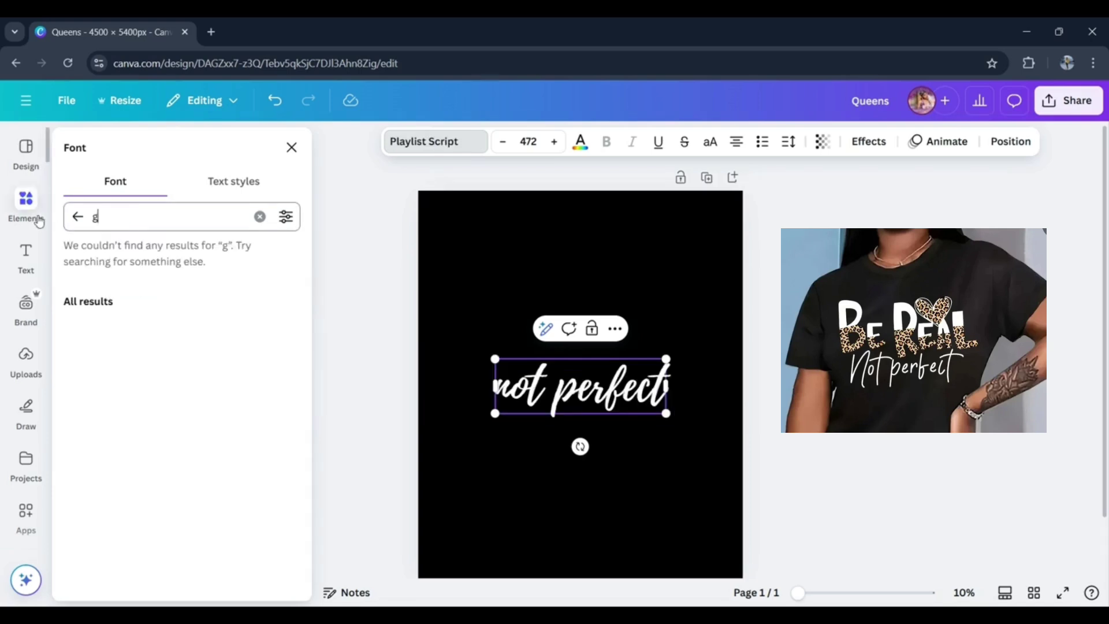
pyautogui.write('reat vibes')
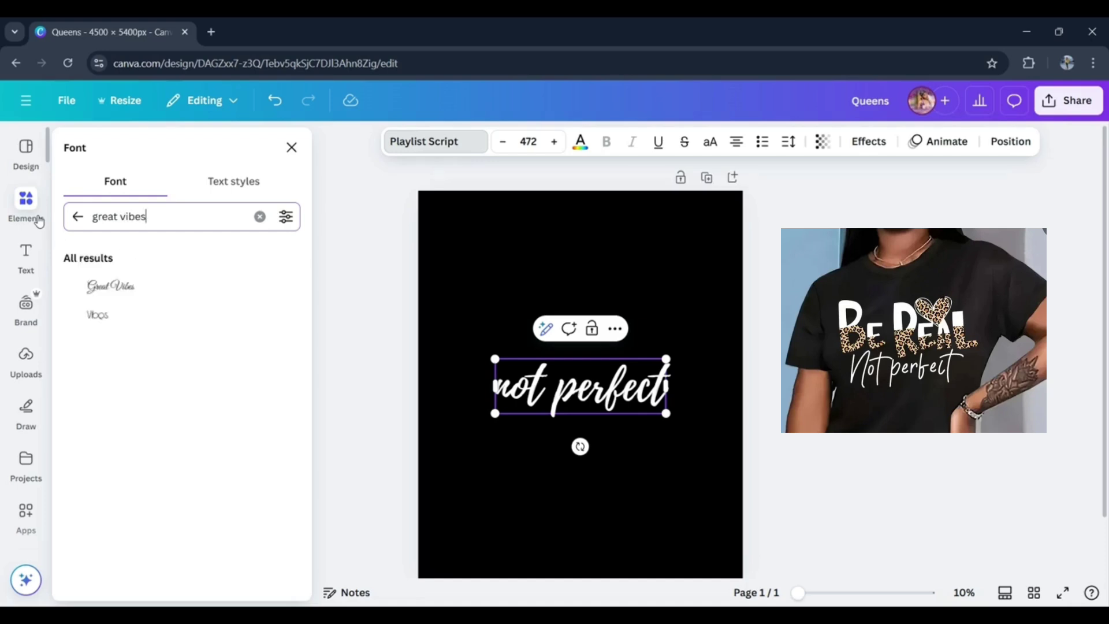
pyautogui.click(110, 290)
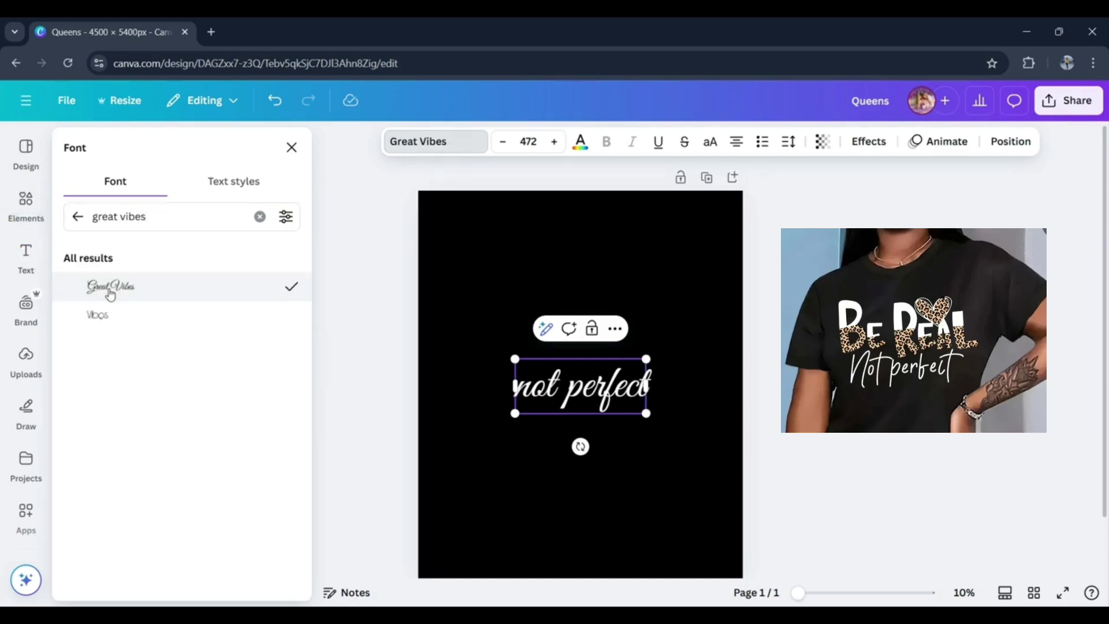
# - Change the "not perfect" text back to the Playlist Script font
pyautogui.tripleClick(162, 216)
pyautogui.write('pl')
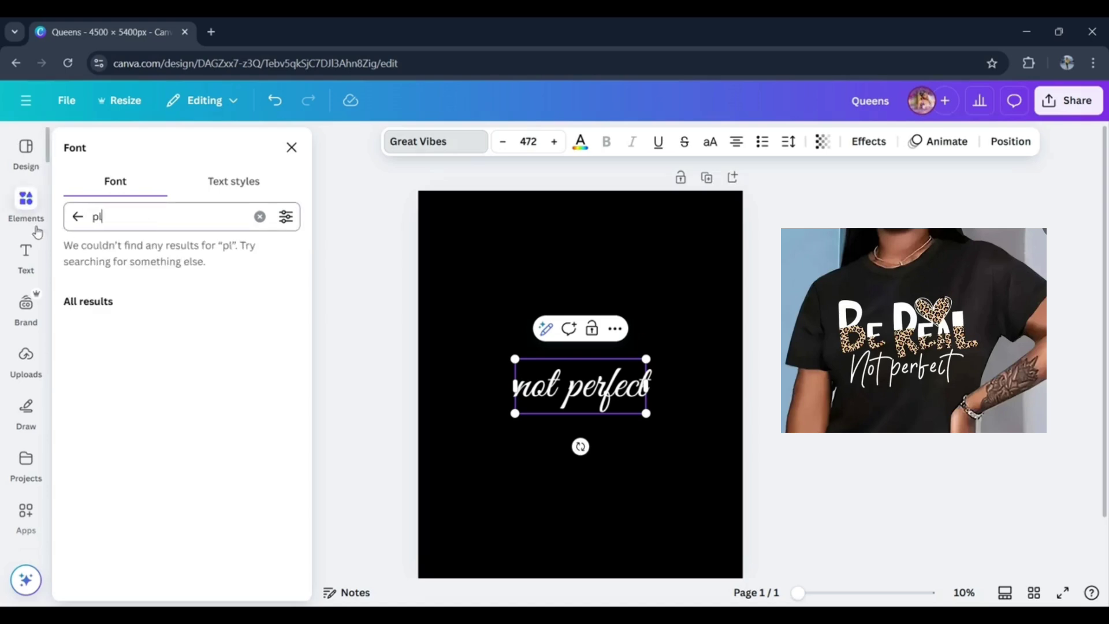
pyautogui.write('aylist')
pyautogui.click(149, 287)
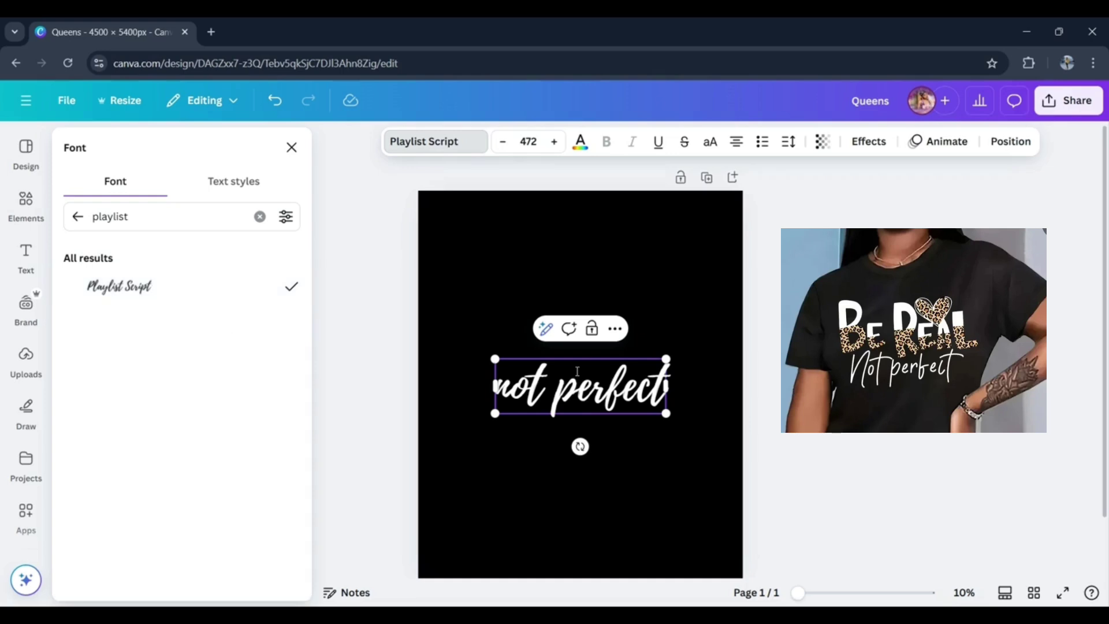
# - Enlarge the "not perfect" text to a font size of about 686 and move it fully onto the page, slightly below the middle
pyautogui.moveTo(667, 414); pyautogui.dragTo(746, 434)
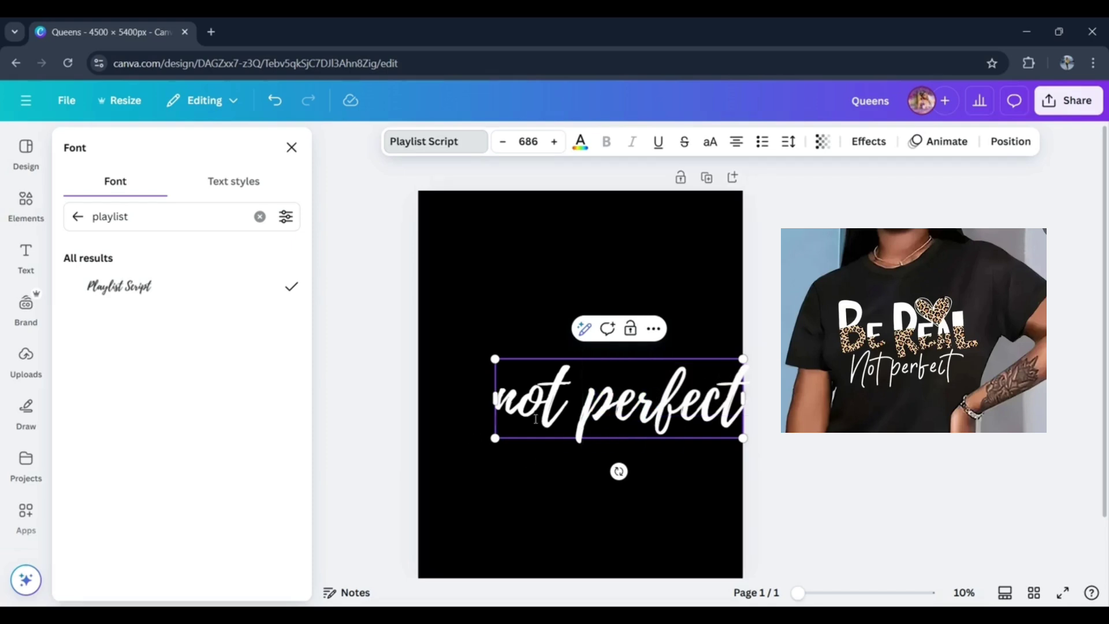
pyautogui.click(647, 453)
pyautogui.moveTo(651, 420); pyautogui.dragTo(585, 439)
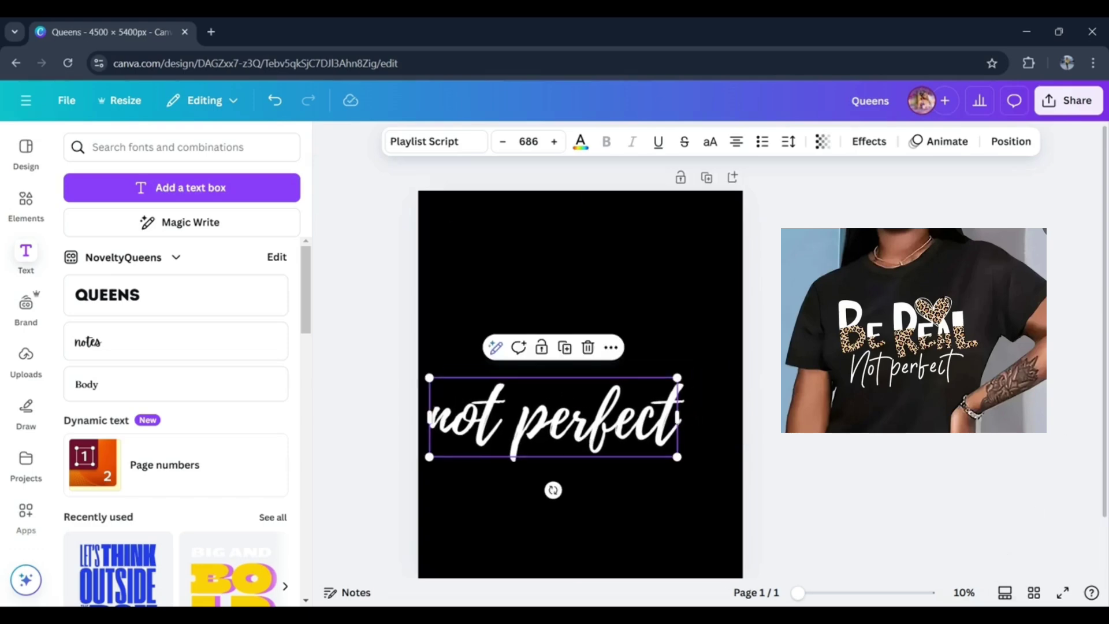
# - Add a second page in the page grid overview and open it for editing
pyautogui.click(1034, 593)
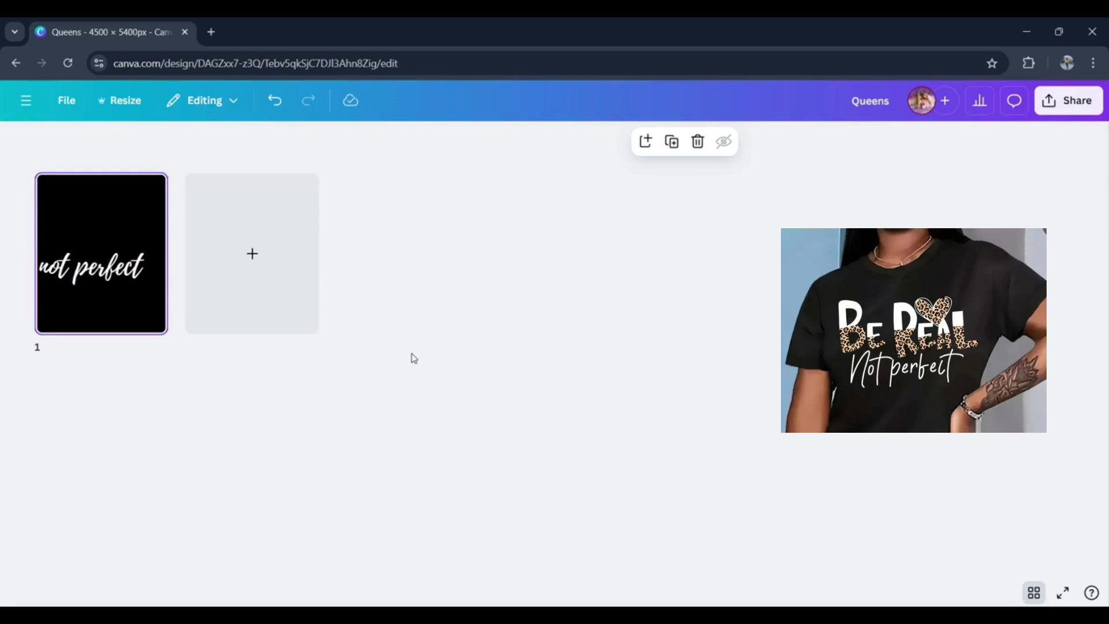
pyautogui.click(252, 256)
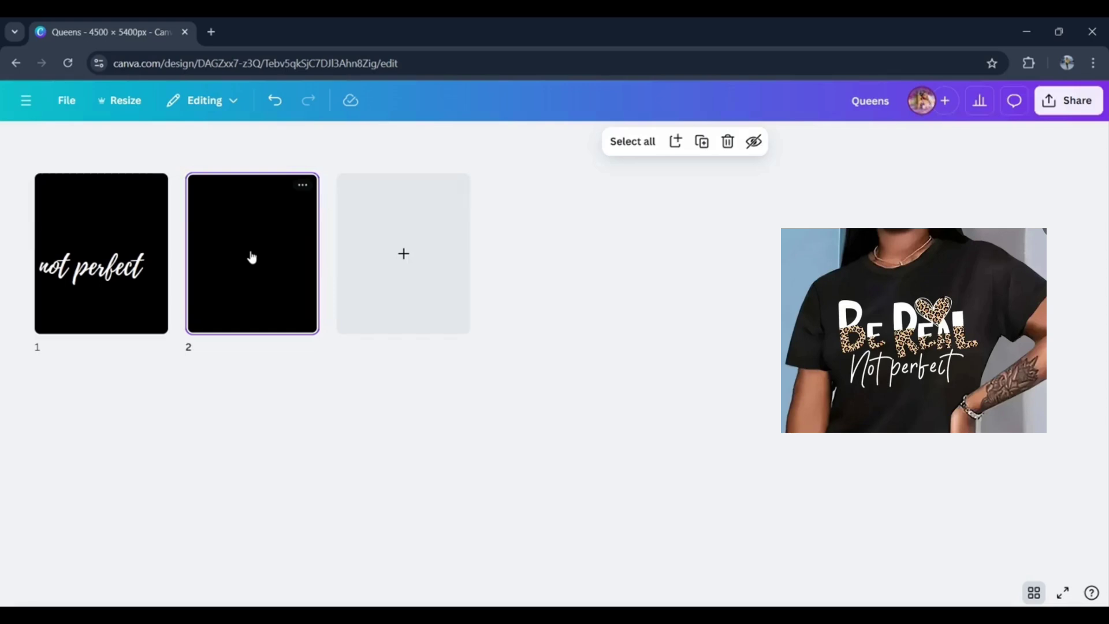
pyautogui.doubleClick(252, 256)
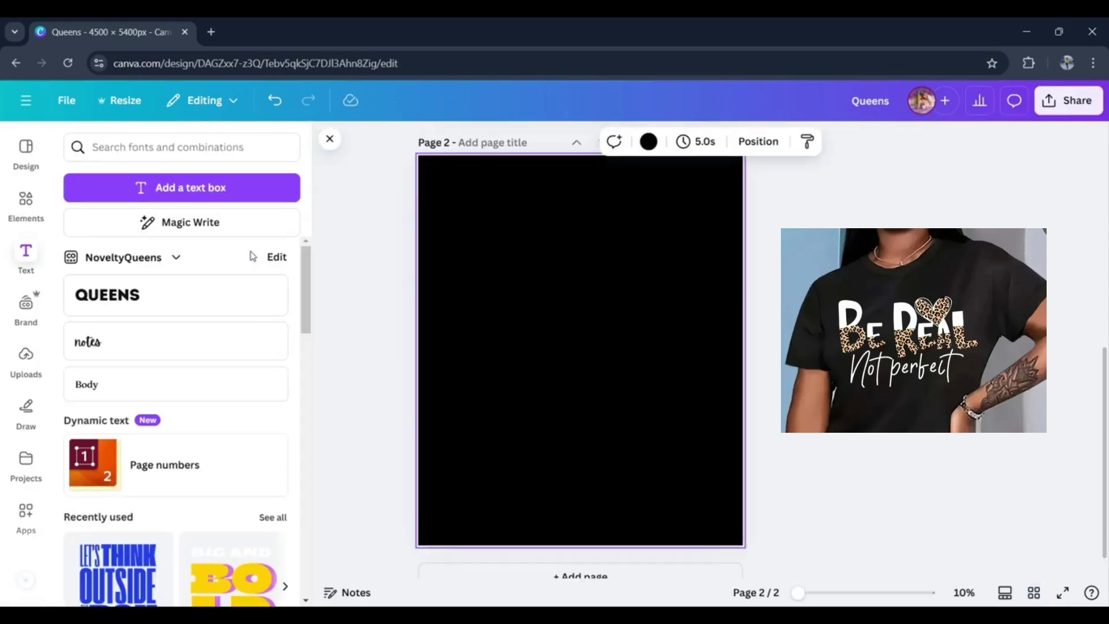
# - Search the elements library for "letter frames" and show all matching frames
pyautogui.click(26, 202)
pyautogui.click(172, 154)
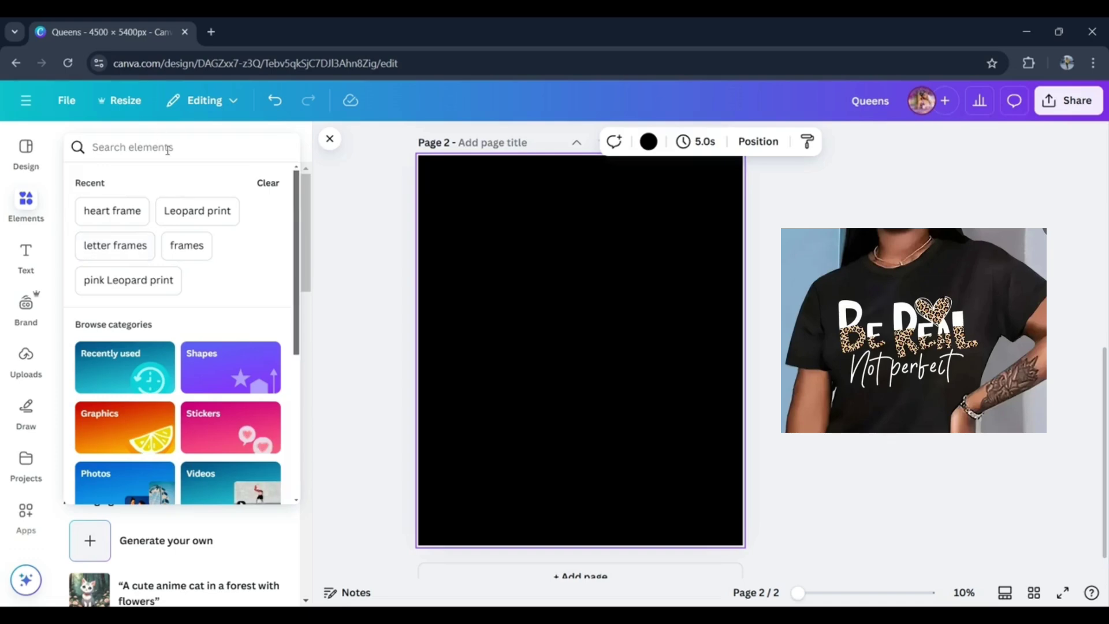
pyautogui.click(169, 158)
pyautogui.write('letter')
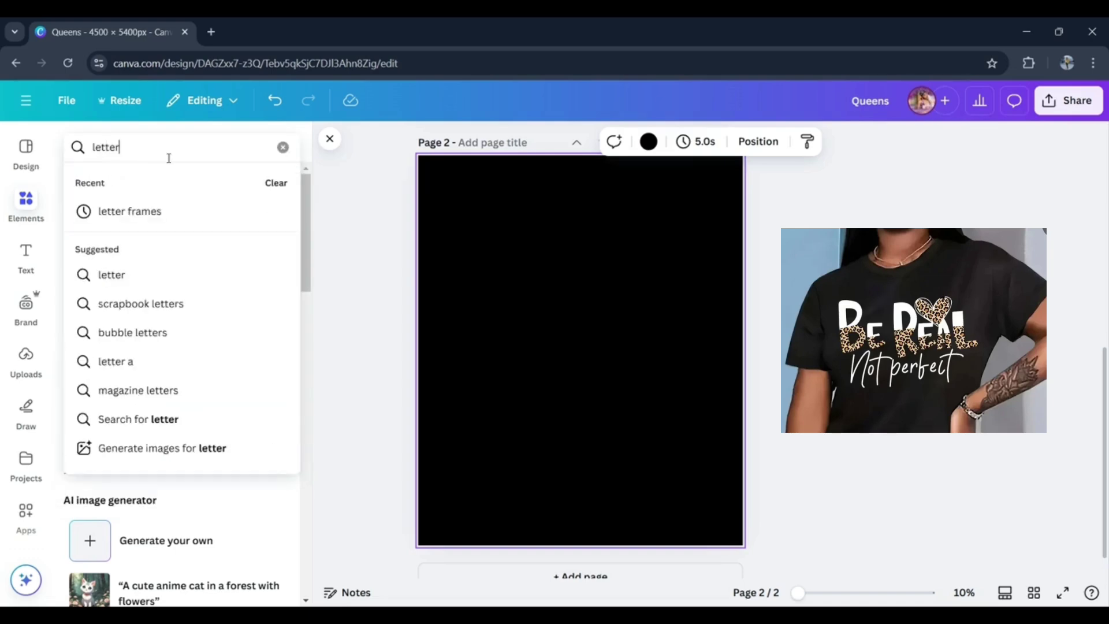
pyautogui.click(165, 212)
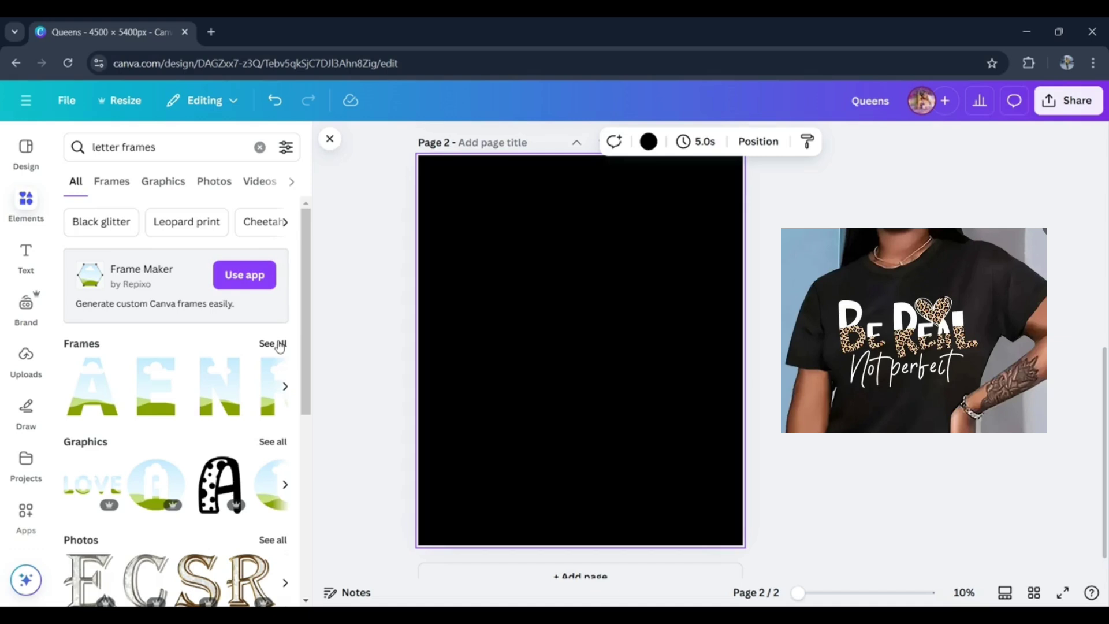
pyautogui.click(279, 345)
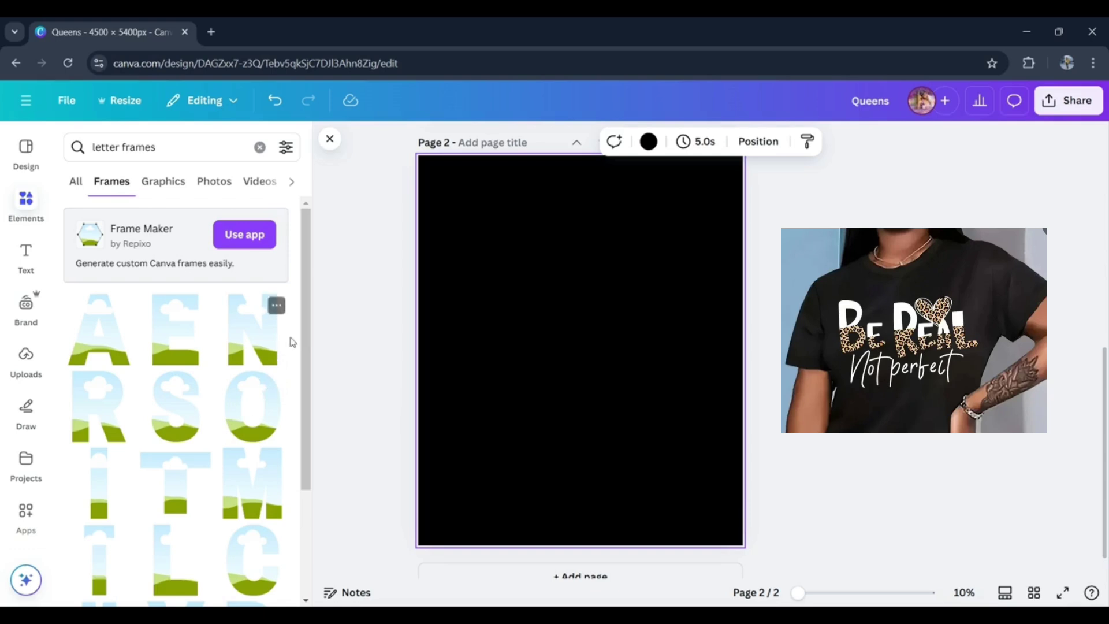
# - Add a letter B frame to page 2, shrink it to a small letter, and place it near the page's upper-left edge
pyautogui.moveTo(306, 339); pyautogui.dragTo(284, 525)
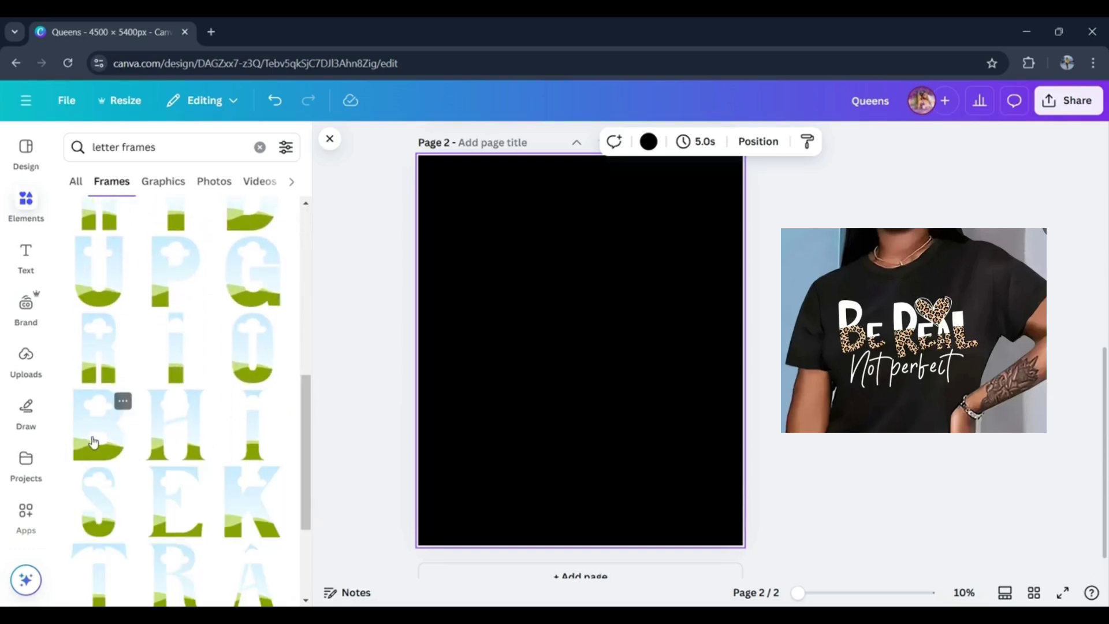
pyautogui.click(93, 443)
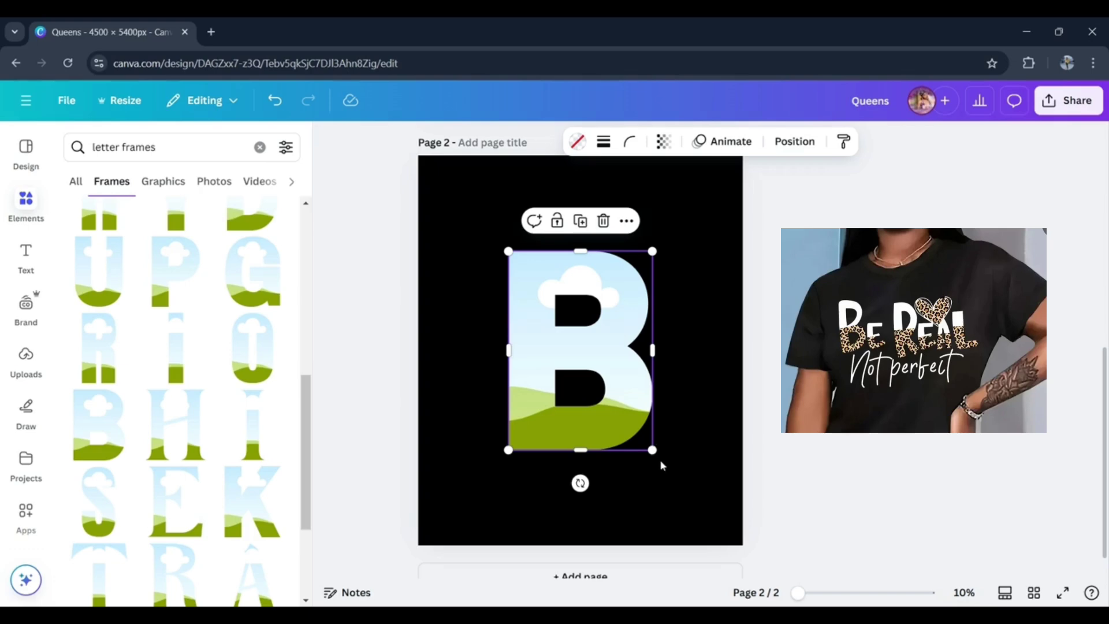
pyautogui.moveTo(652, 449); pyautogui.dragTo(551, 338)
pyautogui.moveTo(552, 292); pyautogui.dragTo(478, 284)
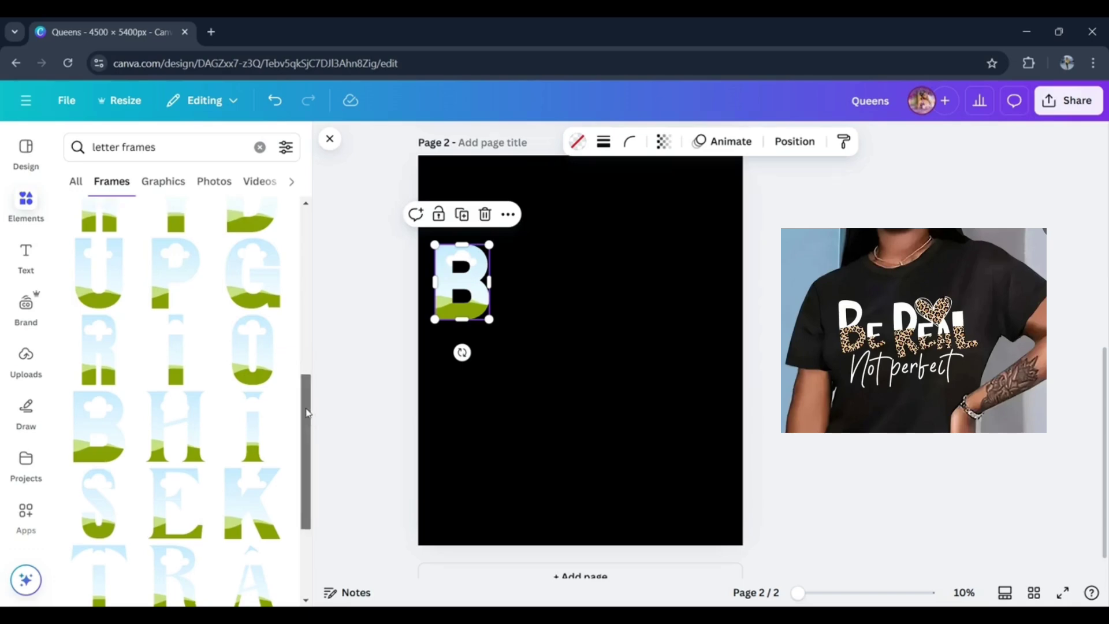
# - Add a bold letter E frame, scale it to the B's height, and place it directly beside the B
pyautogui.moveTo(306, 412); pyautogui.dragTo(313, 336)
pyautogui.moveTo(315, 305)
pyautogui.mouseDown()
pyautogui.moveTo(317, 508)
pyautogui.moveTo(317, 312)
pyautogui.mouseUp()
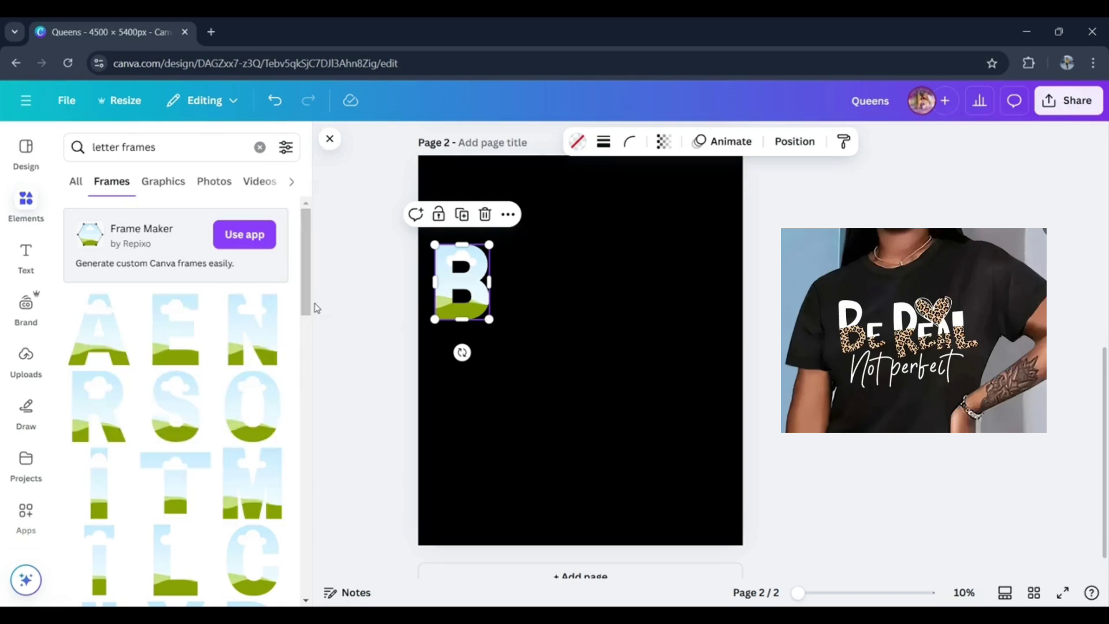
pyautogui.click(161, 331)
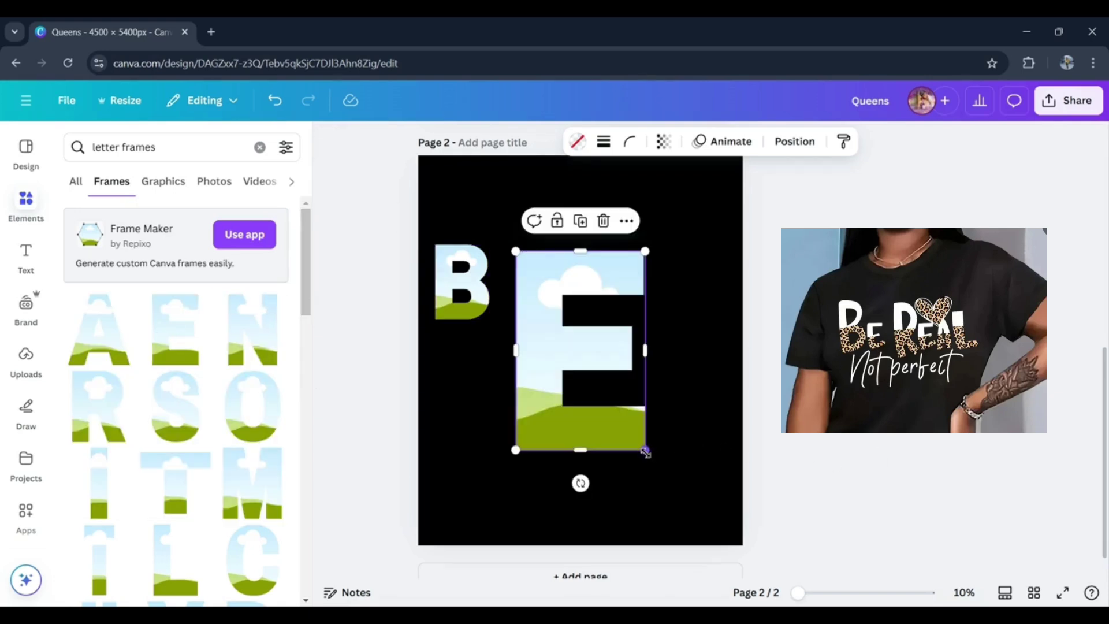
pyautogui.moveTo(646, 451); pyautogui.dragTo(521, 289)
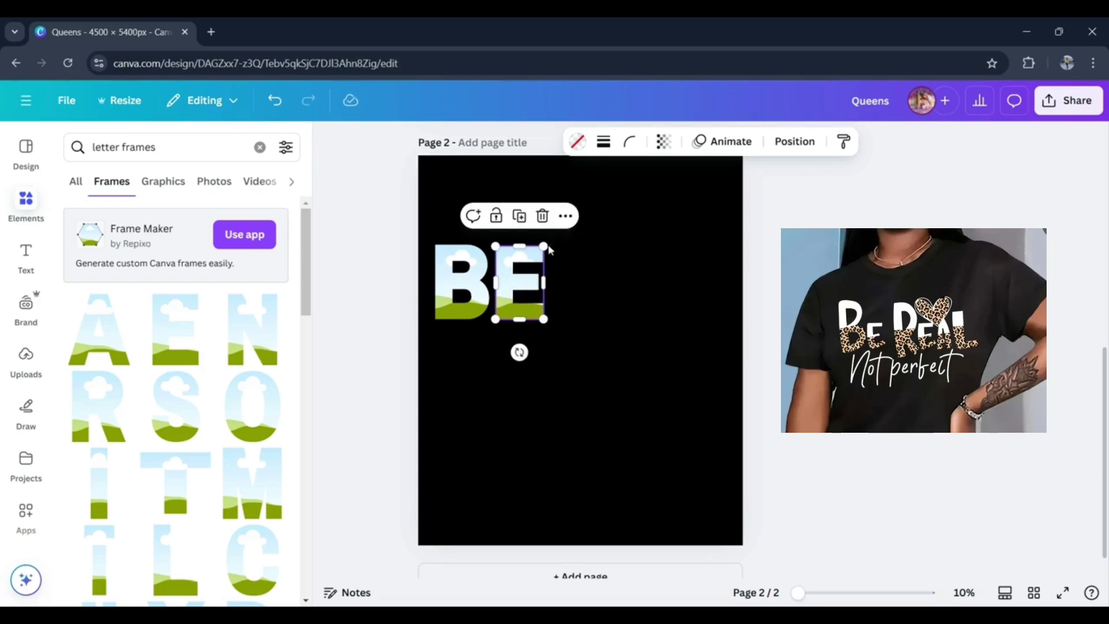
pyautogui.moveTo(544, 246); pyautogui.dragTo(545, 244)
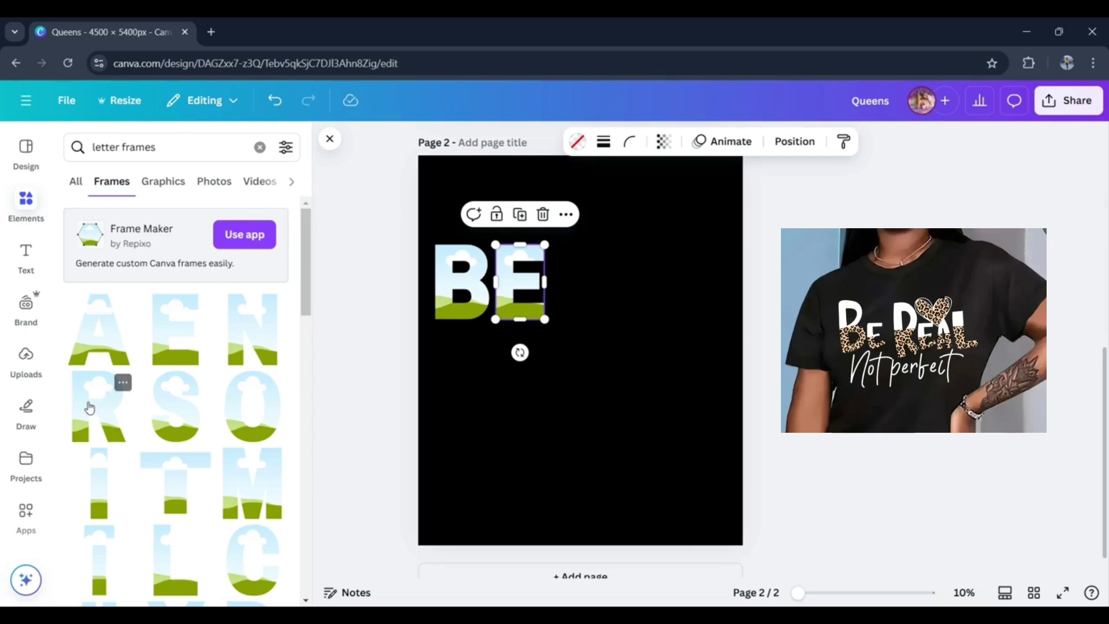
# - Add a letter R frame, align its top with BE, and scale it down to the height of those letters
pyautogui.click(98, 421)
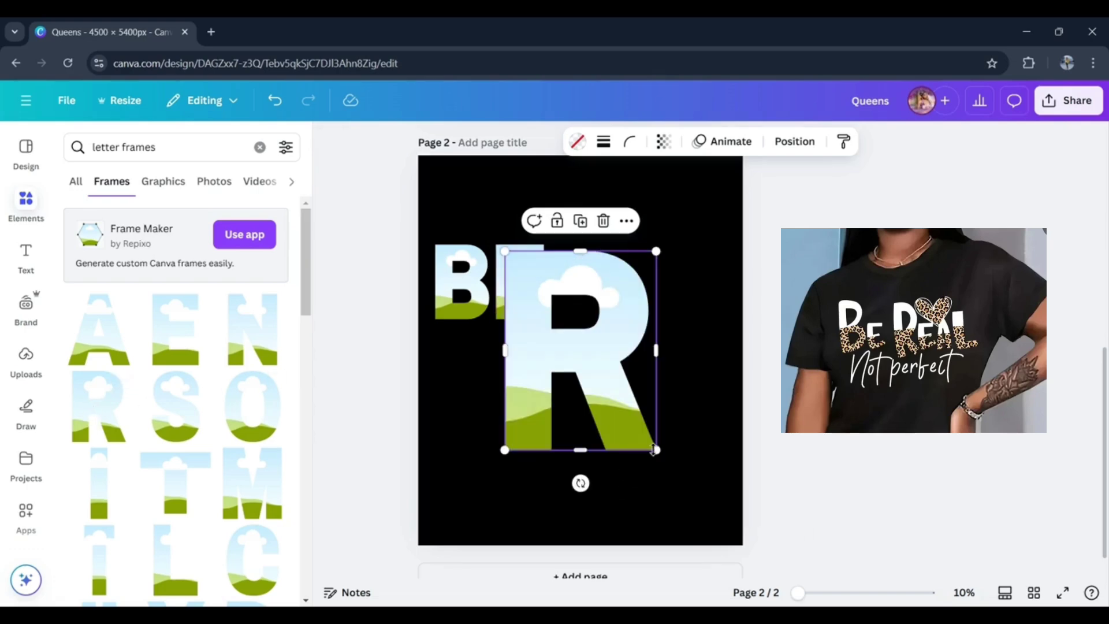
pyautogui.moveTo(559, 349); pyautogui.dragTo(615, 340)
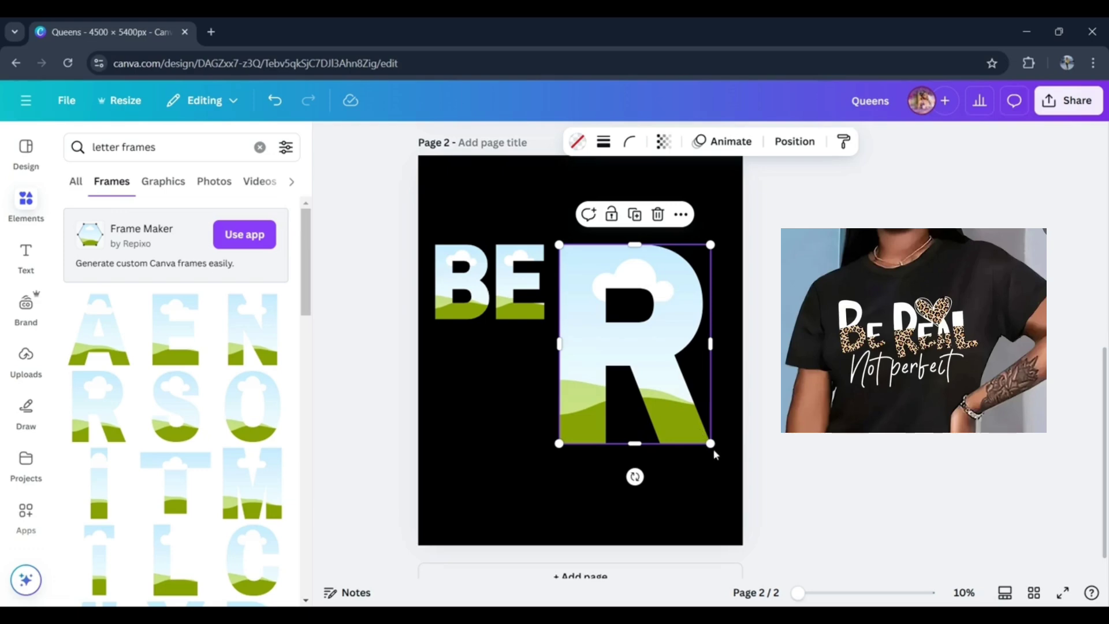
pyautogui.moveTo(712, 446); pyautogui.dragTo(651, 296)
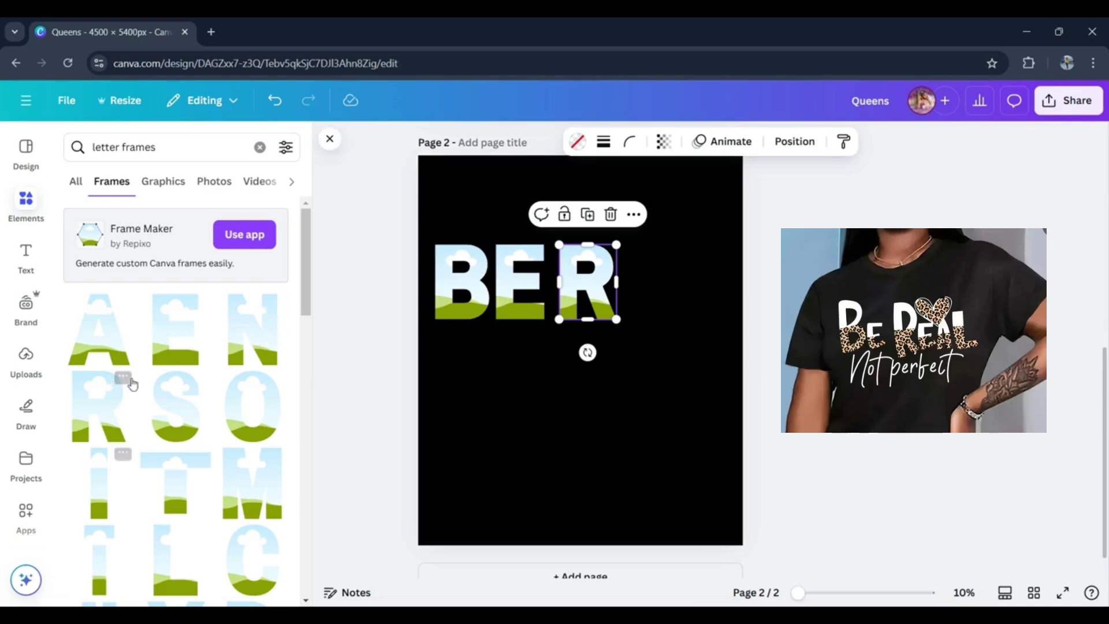
# - Add a second E frame and an A frame, scale both to about the row's height, and line them up after the R
pyautogui.click(167, 347)
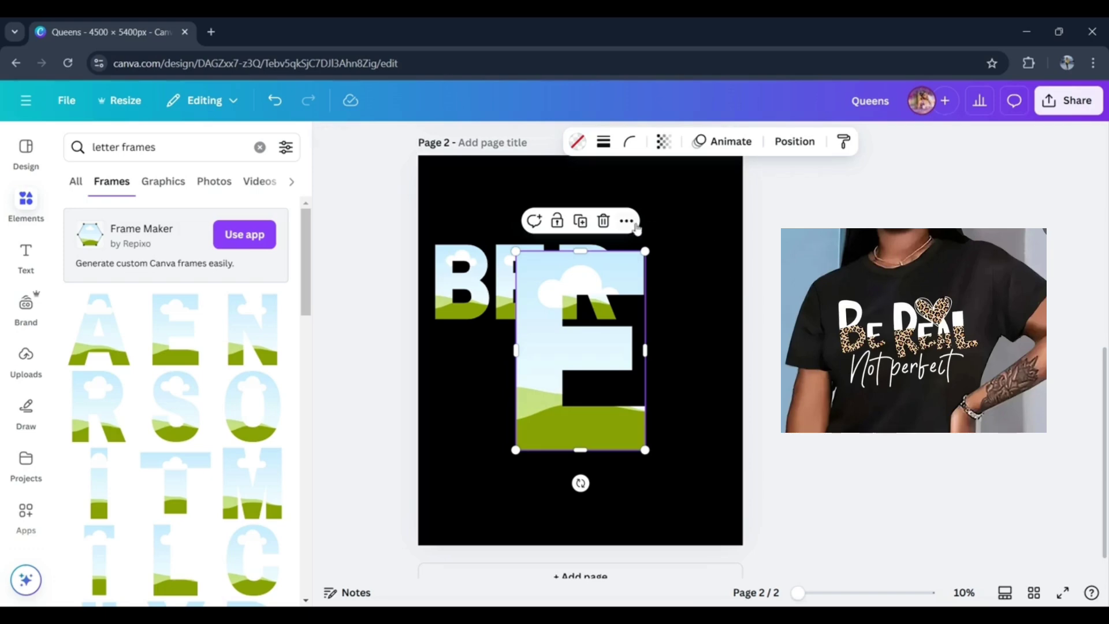
pyautogui.moveTo(645, 252); pyautogui.dragTo(569, 369)
pyautogui.moveTo(540, 409); pyautogui.dragTo(644, 281)
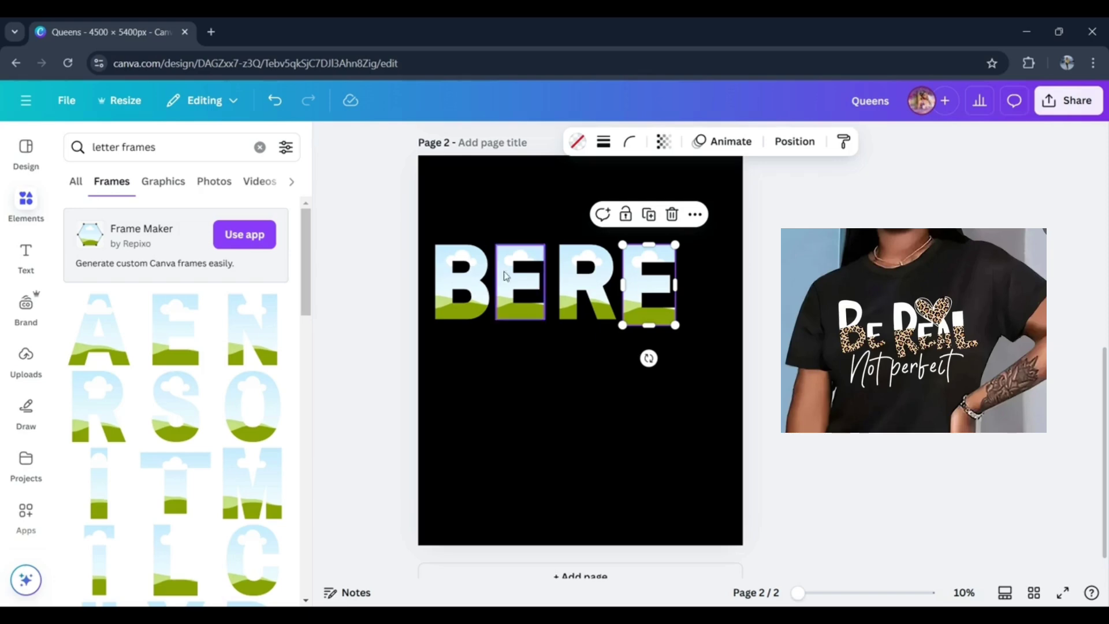
pyautogui.moveTo(675, 325); pyautogui.dragTo(671, 319)
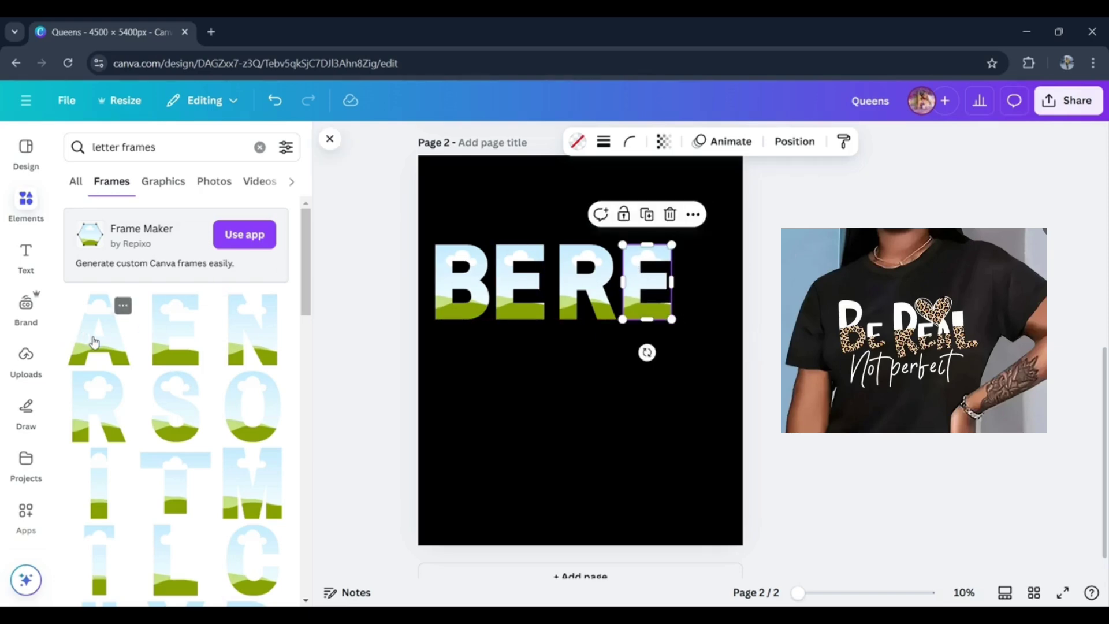
pyautogui.click(94, 342)
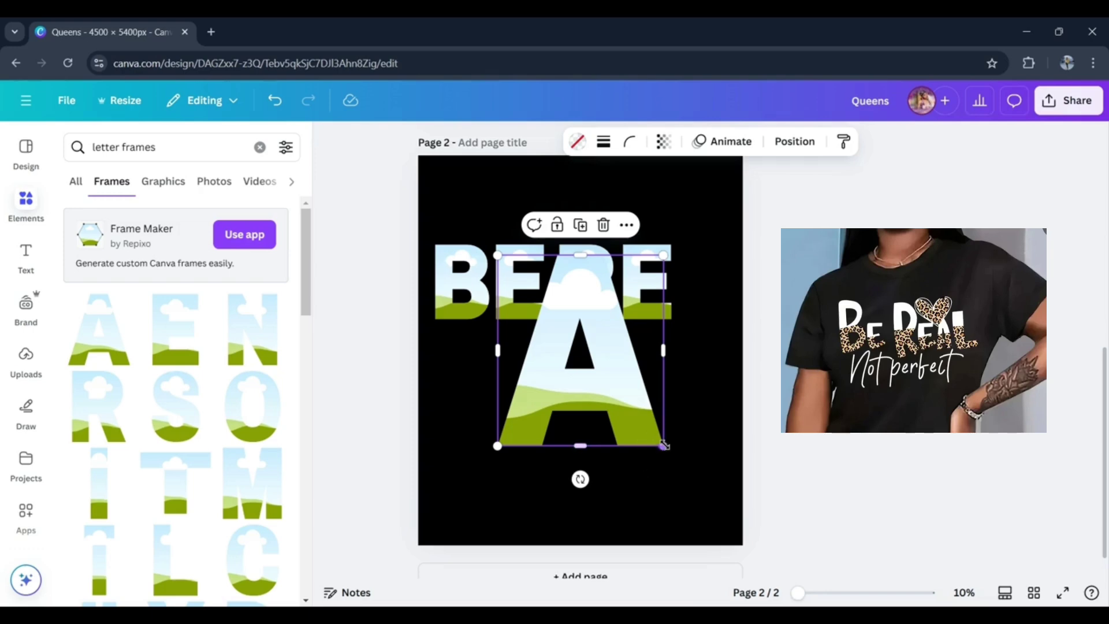
pyautogui.moveTo(664, 445); pyautogui.dragTo(742, 320)
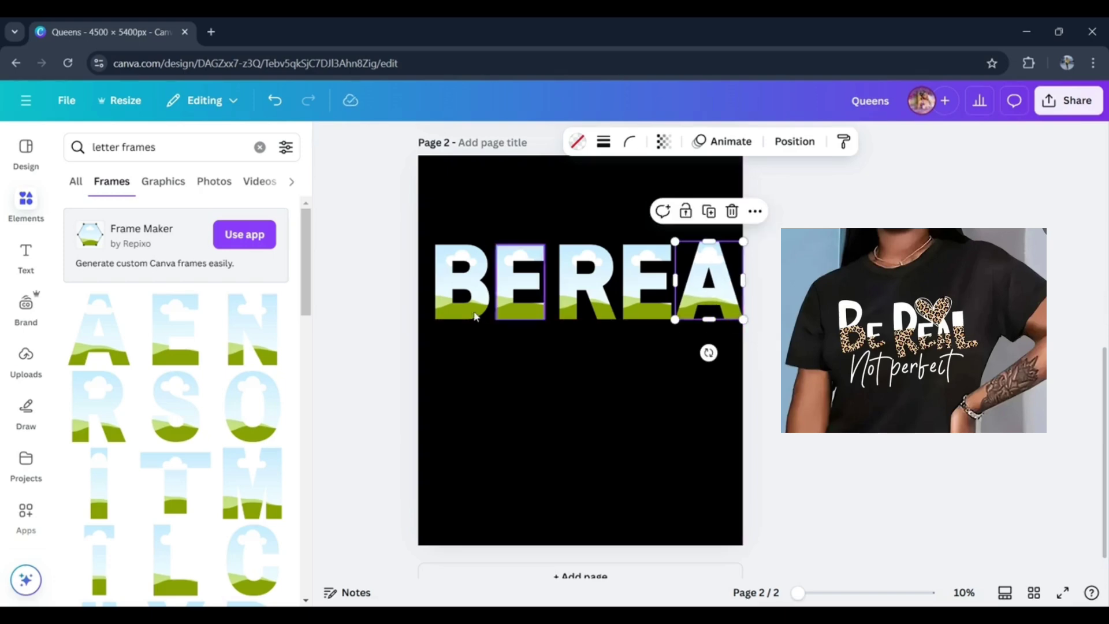
# - Scale down the five letters together, shift them inside the page, and reduce the A to the other letters' height
pyautogui.moveTo(366, 241); pyautogui.dragTo(782, 320)
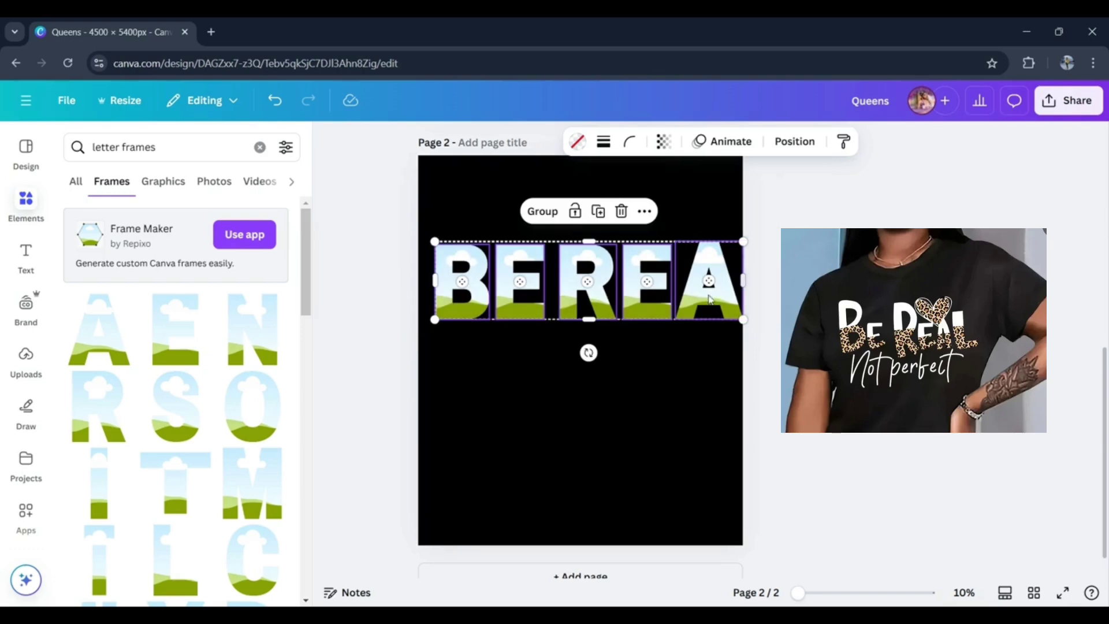
pyautogui.moveTo(690, 298); pyautogui.dragTo(664, 320)
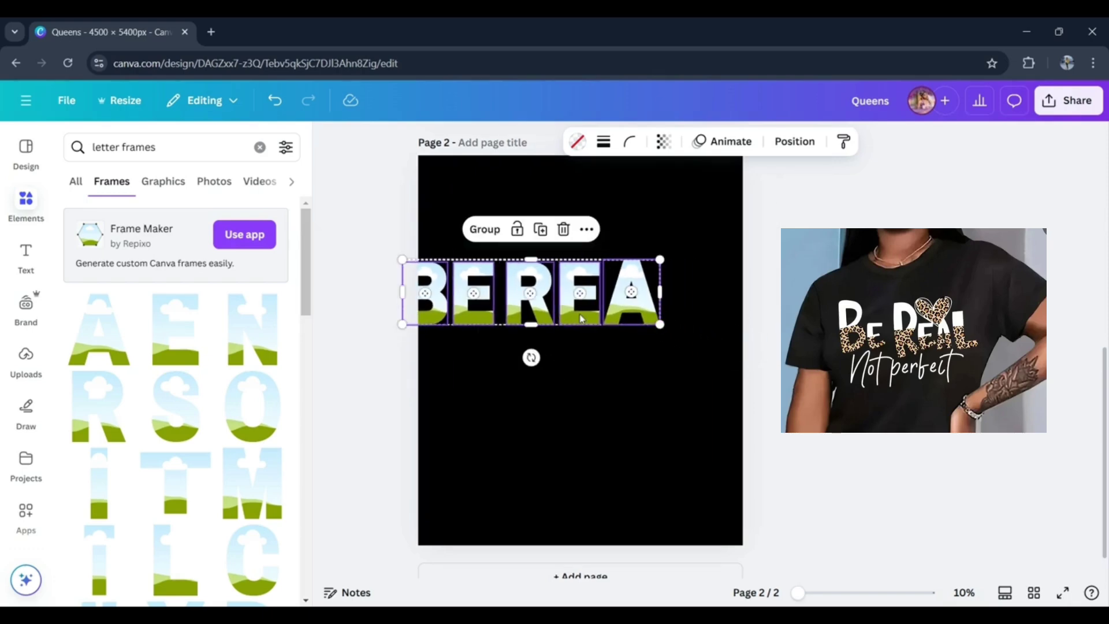
pyautogui.moveTo(571, 315); pyautogui.dragTo(594, 322)
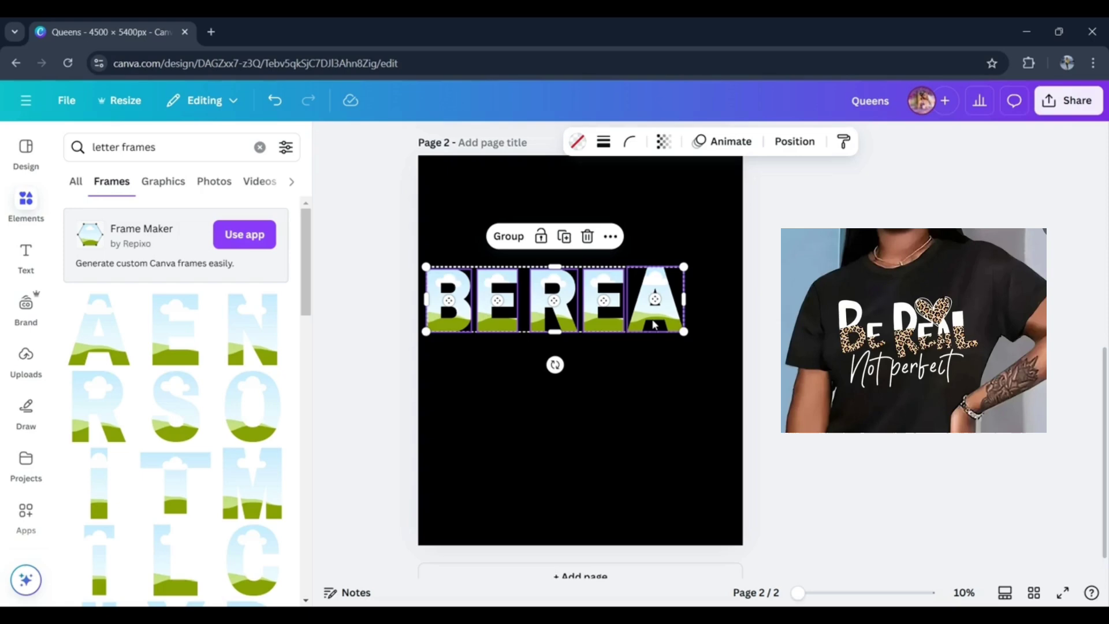
pyautogui.click(686, 368)
pyautogui.click(668, 276)
pyautogui.moveTo(668, 276)
pyautogui.mouseDown()
pyautogui.moveTo(679, 292)
pyautogui.moveTo(683, 269)
pyautogui.mouseUp()
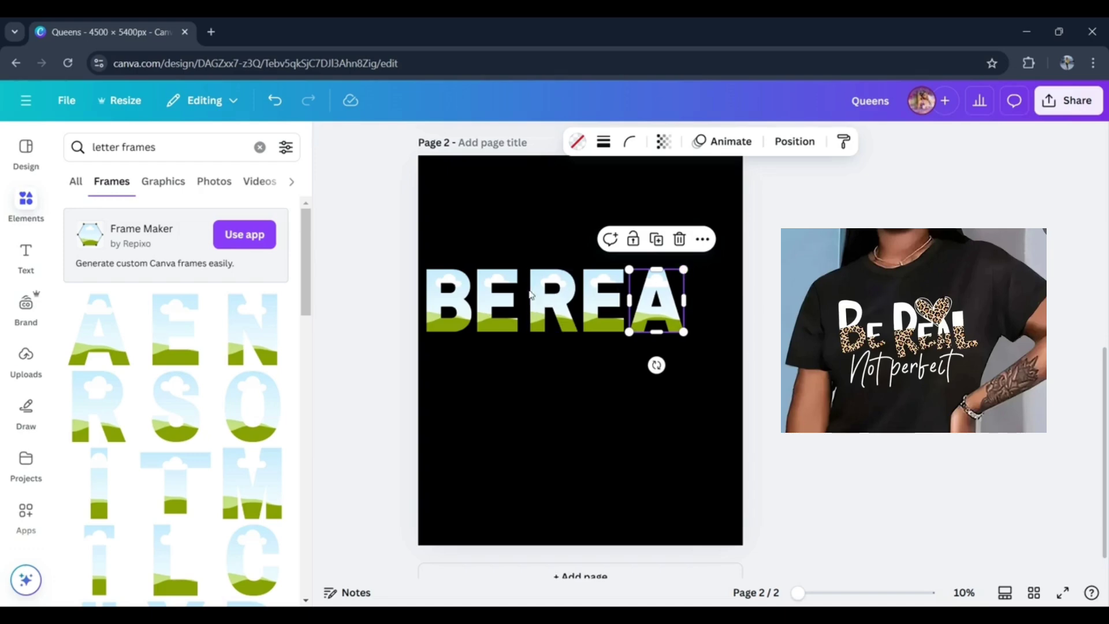
# - Add a letter L frame, scale it to the row's height, and place it right after the A
pyautogui.click(152, 579)
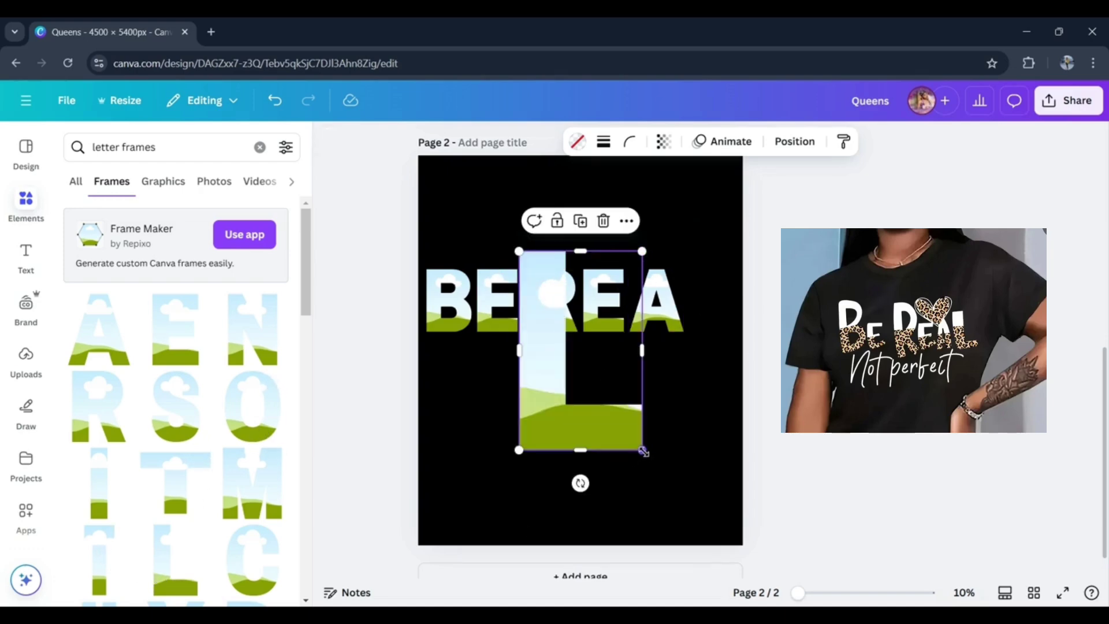
pyautogui.moveTo(643, 450); pyautogui.dragTo(705, 312)
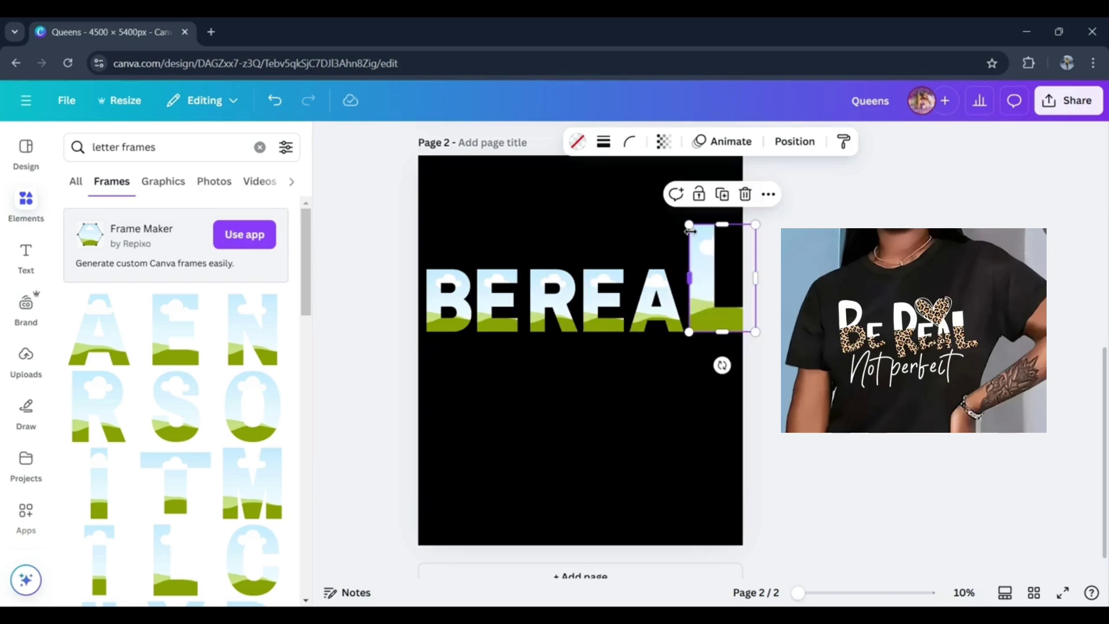
pyautogui.moveTo(687, 224); pyautogui.dragTo(717, 269)
pyautogui.moveTo(730, 327); pyautogui.dragTo(702, 322)
# - Scale down all six letters together and move the row slightly lower within the page
pyautogui.moveTo(544, 236); pyautogui.dragTo(716, 325)
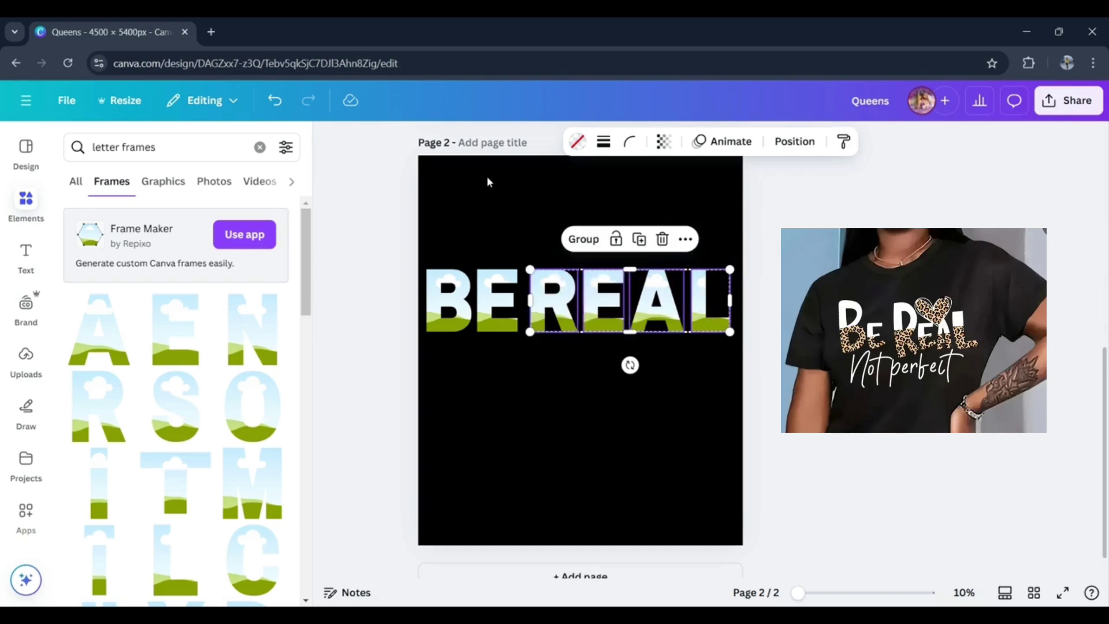
pyautogui.moveTo(487, 182); pyautogui.dragTo(685, 322)
pyautogui.moveTo(590, 317)
pyautogui.mouseDown()
pyautogui.moveTo(606, 325)
pyautogui.moveTo(597, 328)
pyautogui.mouseUp()
pyautogui.click(353, 288)
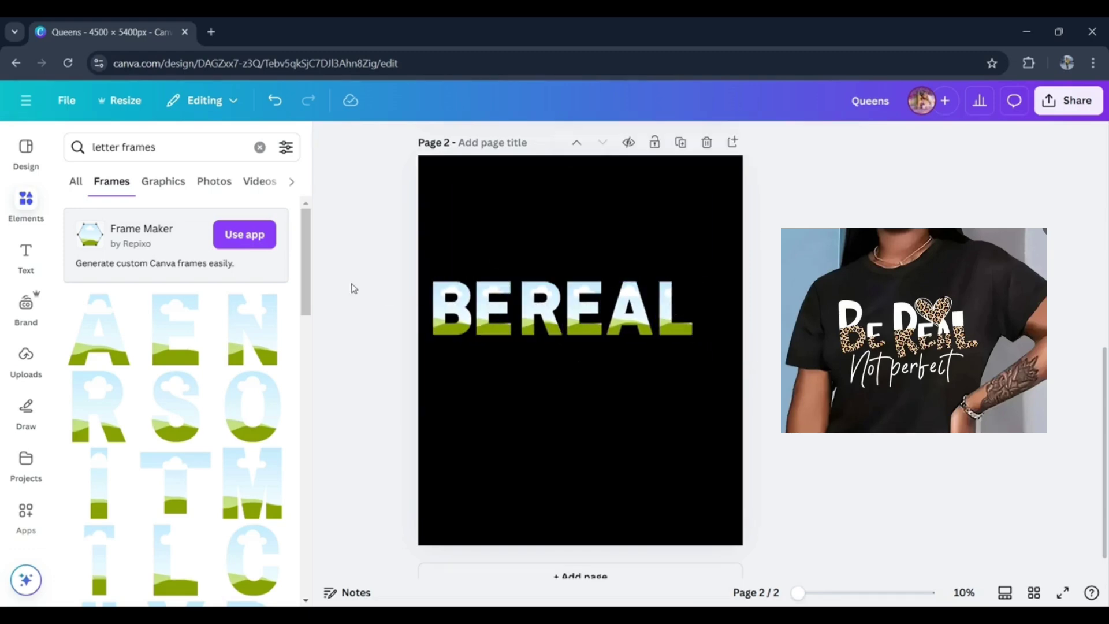
# - Move the letters R, E, A, L together away from BE to leave a word space
pyautogui.moveTo(535, 255); pyautogui.dragTo(678, 345)
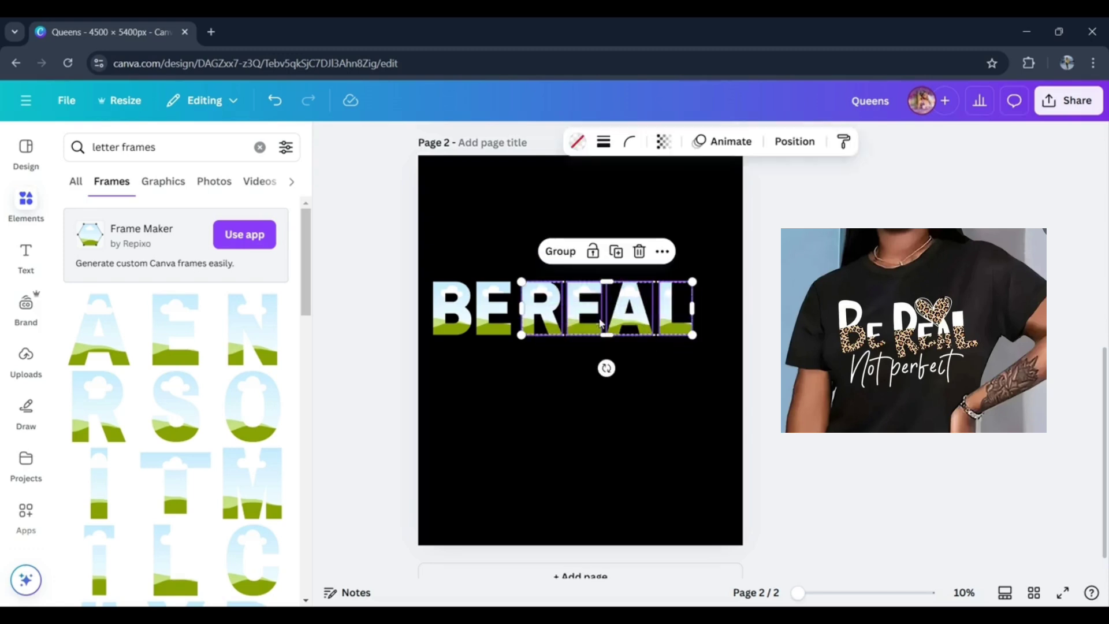
pyautogui.moveTo(600, 324); pyautogui.dragTo(611, 323)
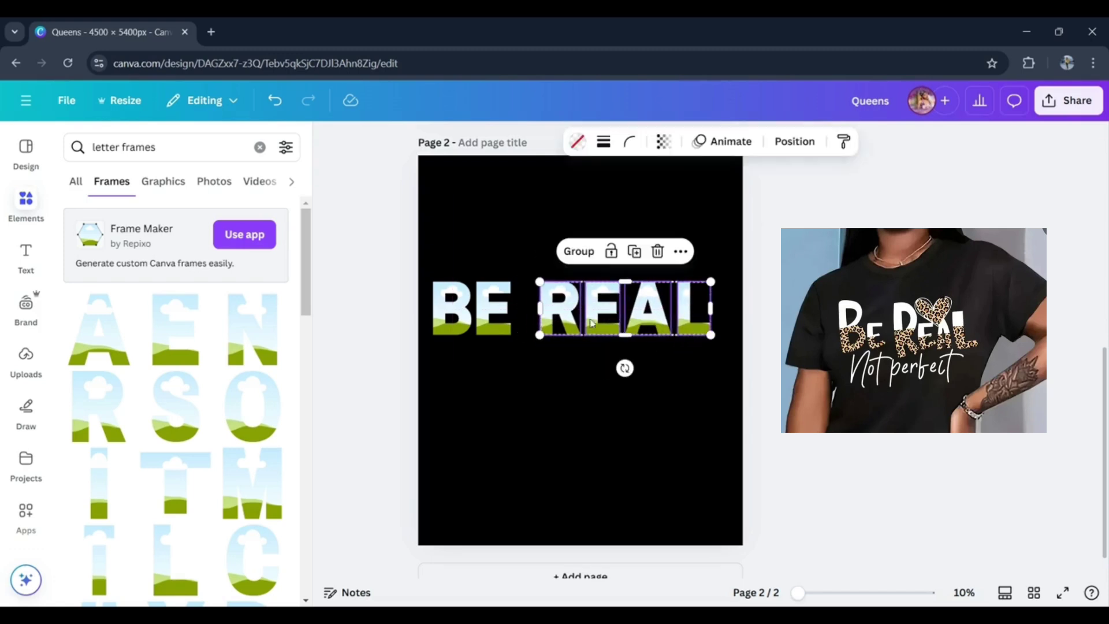
pyautogui.click(346, 298)
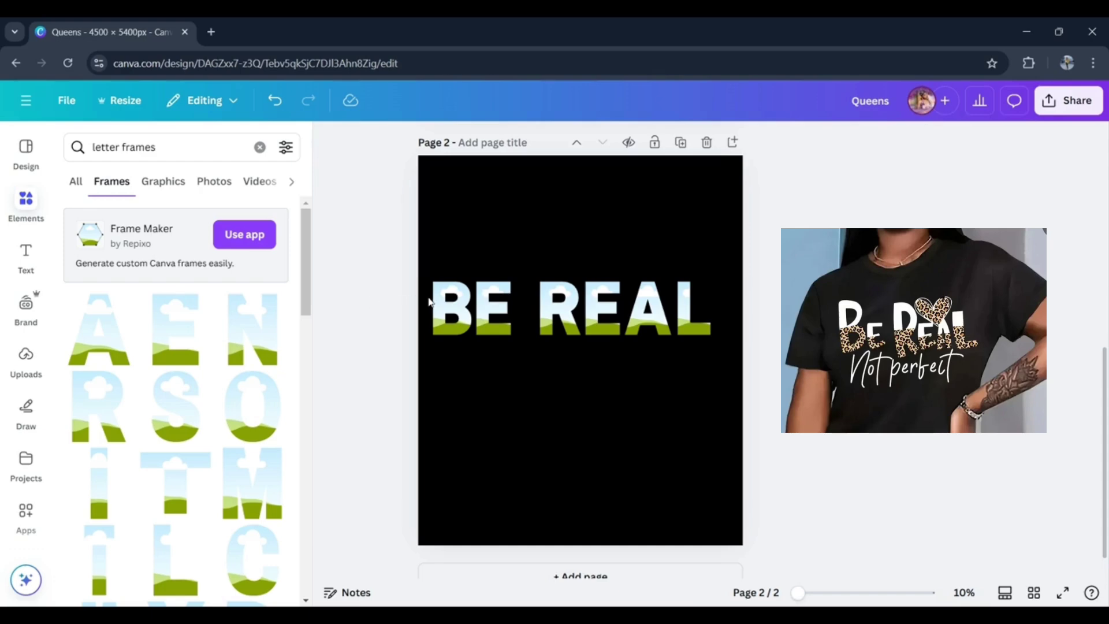
# - Duplicate page 2 and fill the letters B and E of BE on the copy with white (#feffff)
pyautogui.click(682, 143)
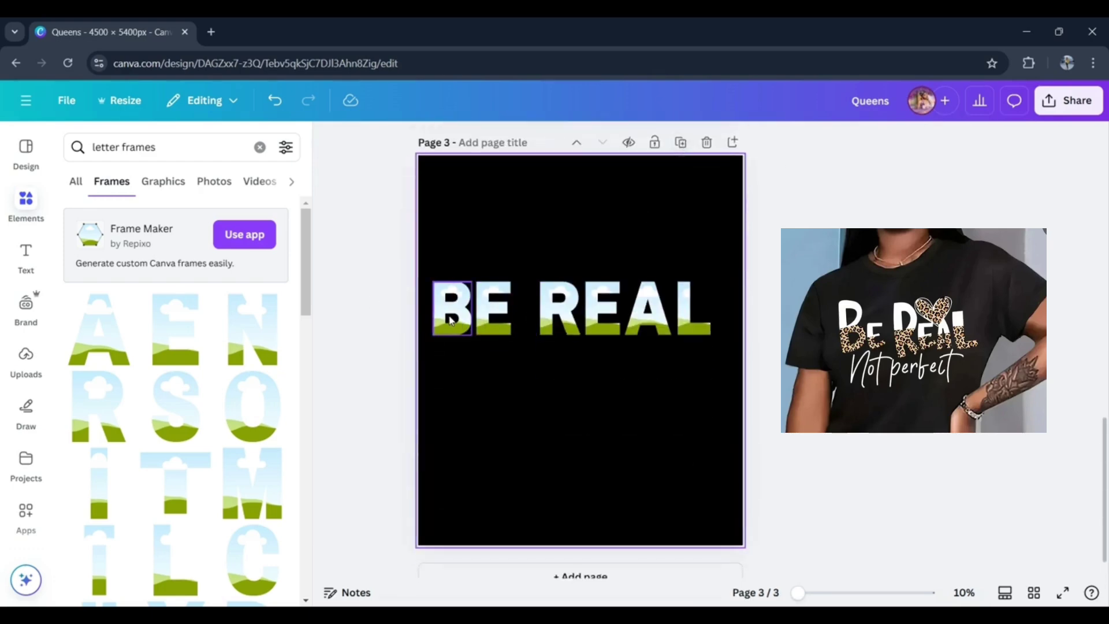
pyautogui.click(452, 319)
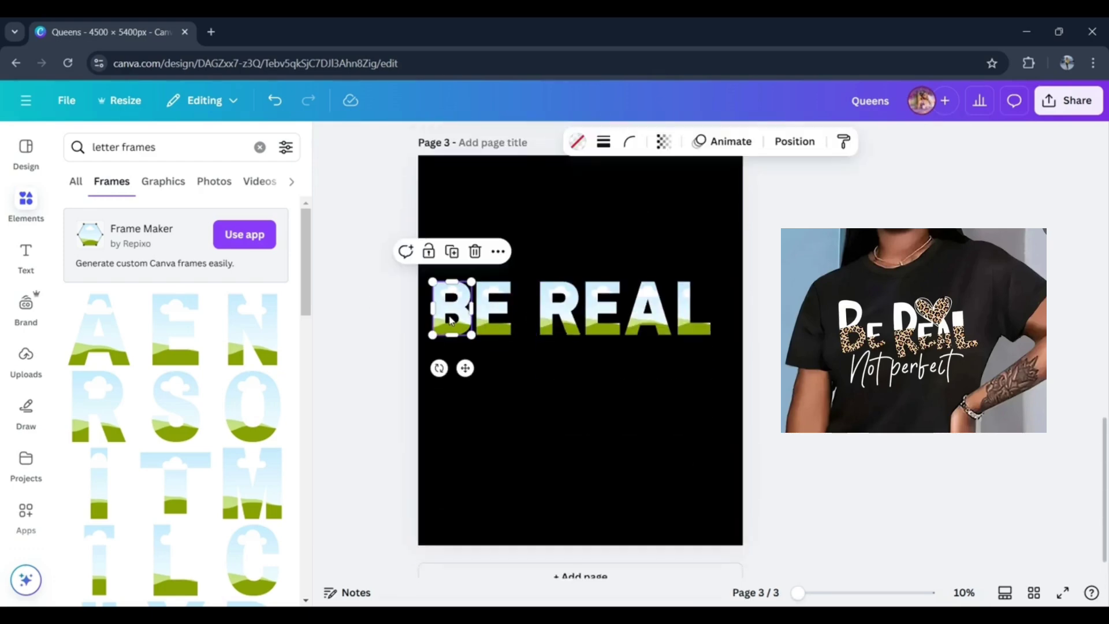
pyautogui.click(576, 148)
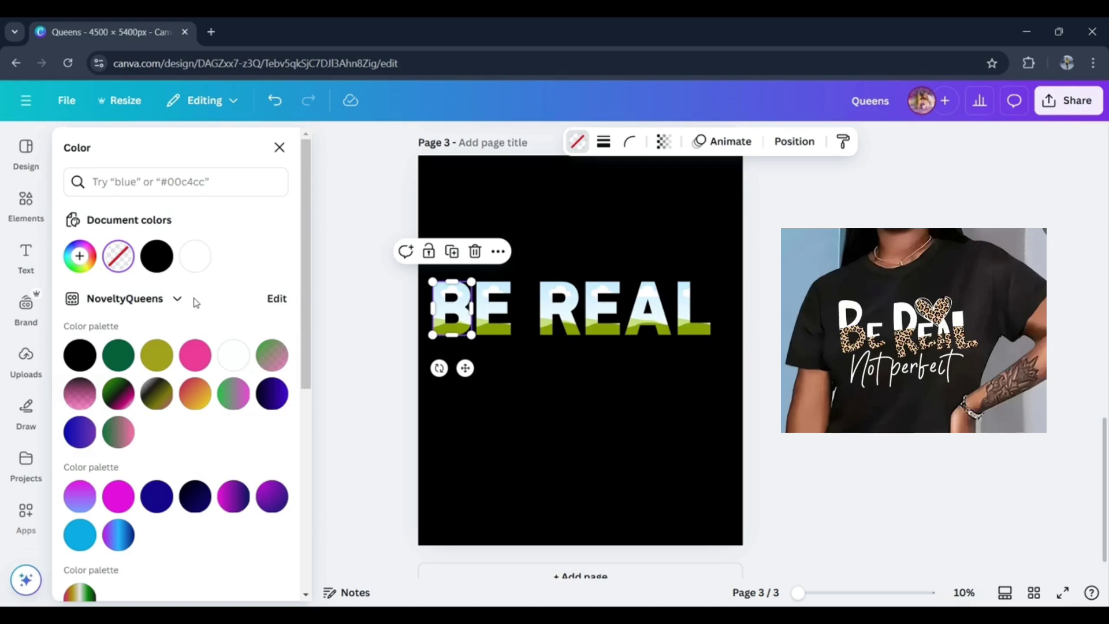
pyautogui.click(233, 355)
pyautogui.press('Tab')
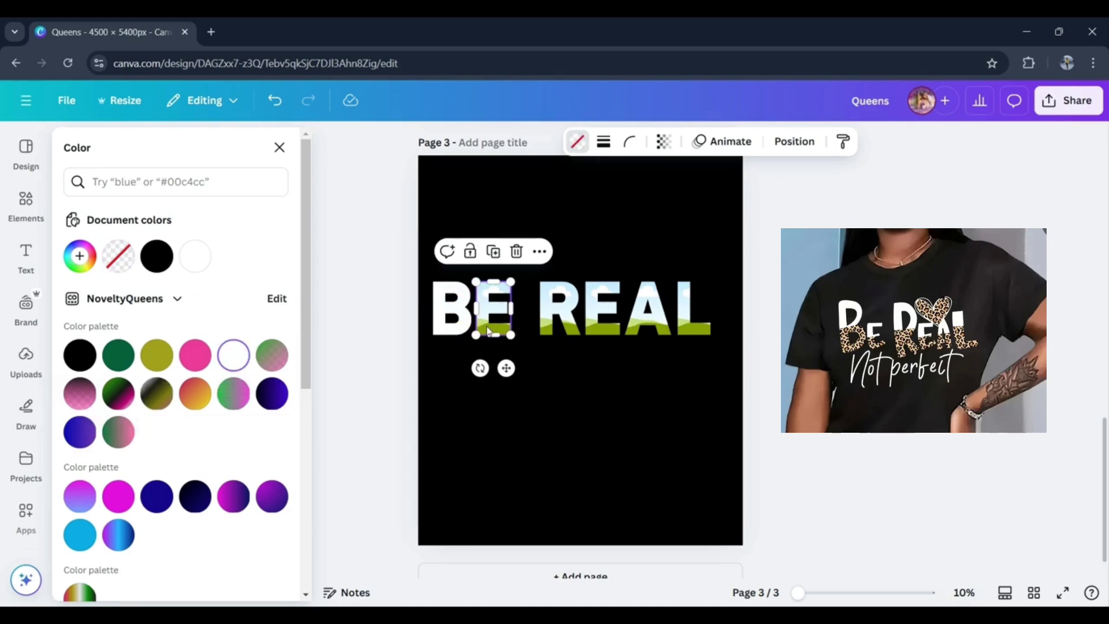
pyautogui.click(247, 363)
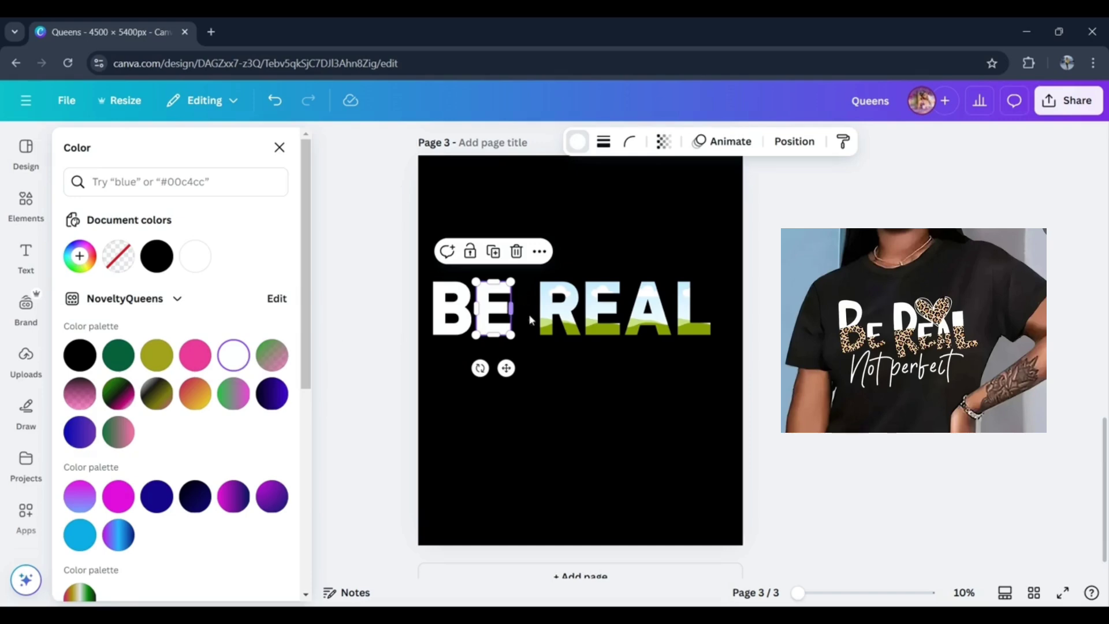
# - Fill the letters R, E, A and L of REAL on page 3 with the same white, #feffff
pyautogui.press('Tab')
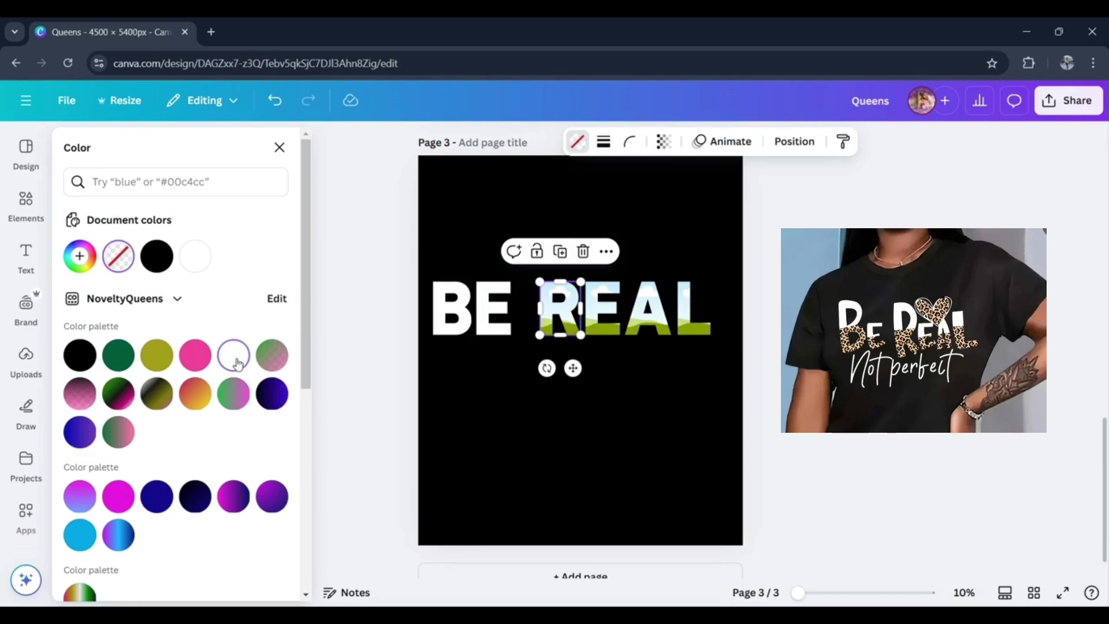
pyautogui.click(236, 361)
pyautogui.press('Tab')
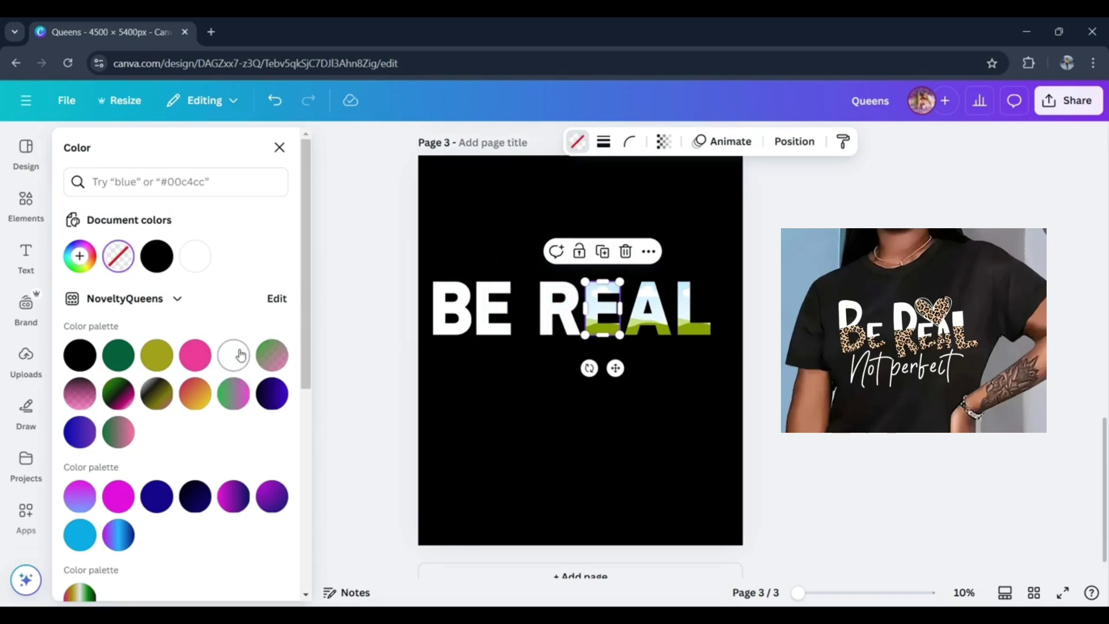
pyautogui.click(240, 354)
pyautogui.click(651, 328)
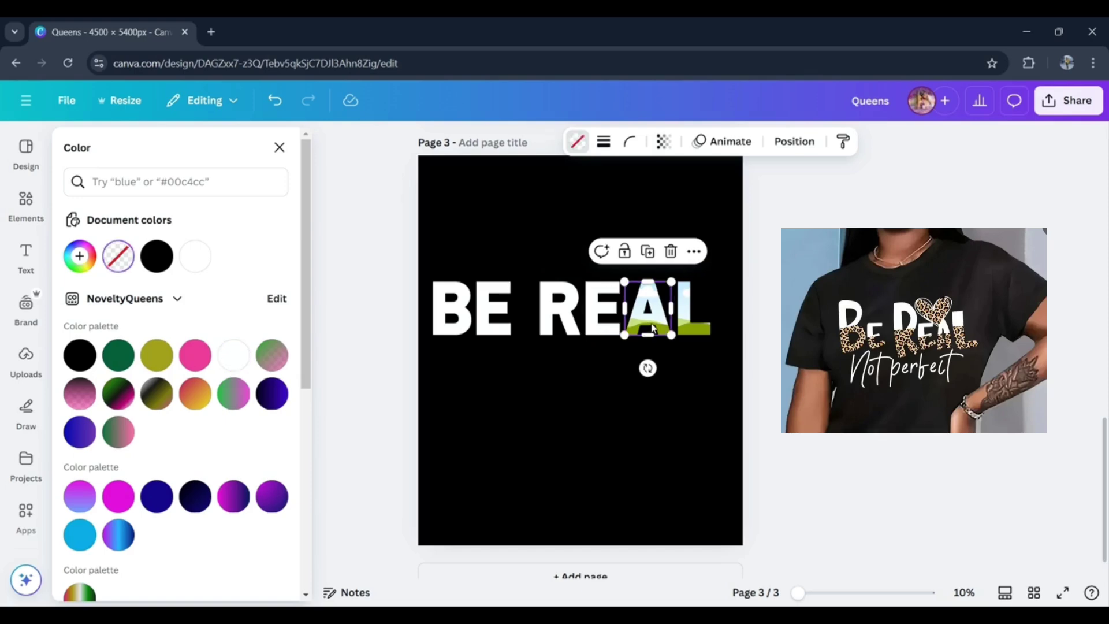
pyautogui.click(230, 355)
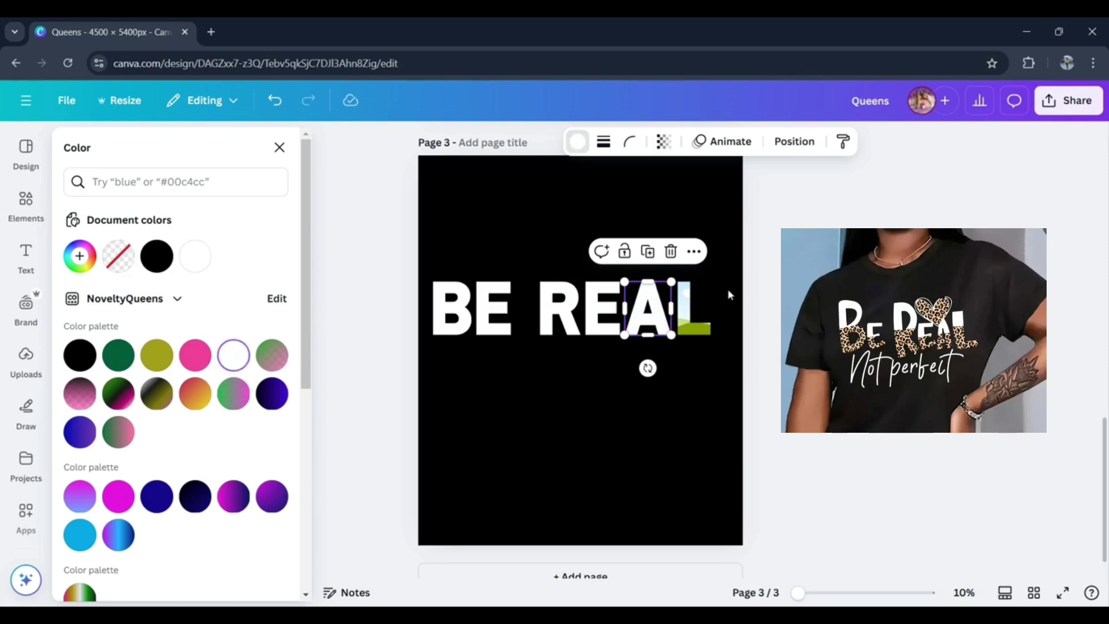
pyautogui.click(693, 315)
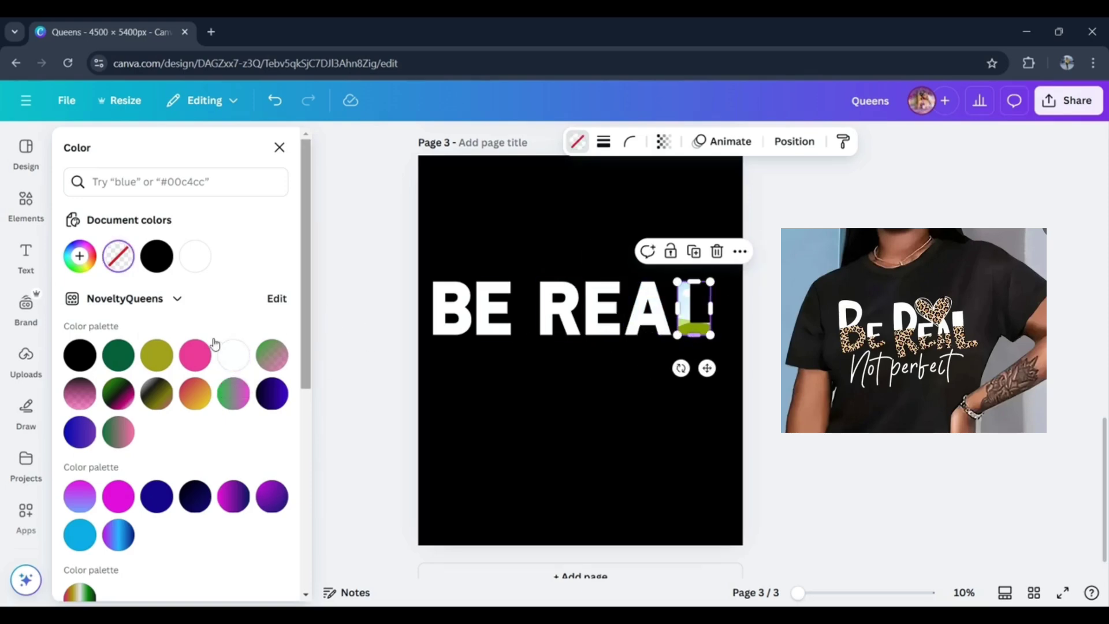
pyautogui.click(231, 361)
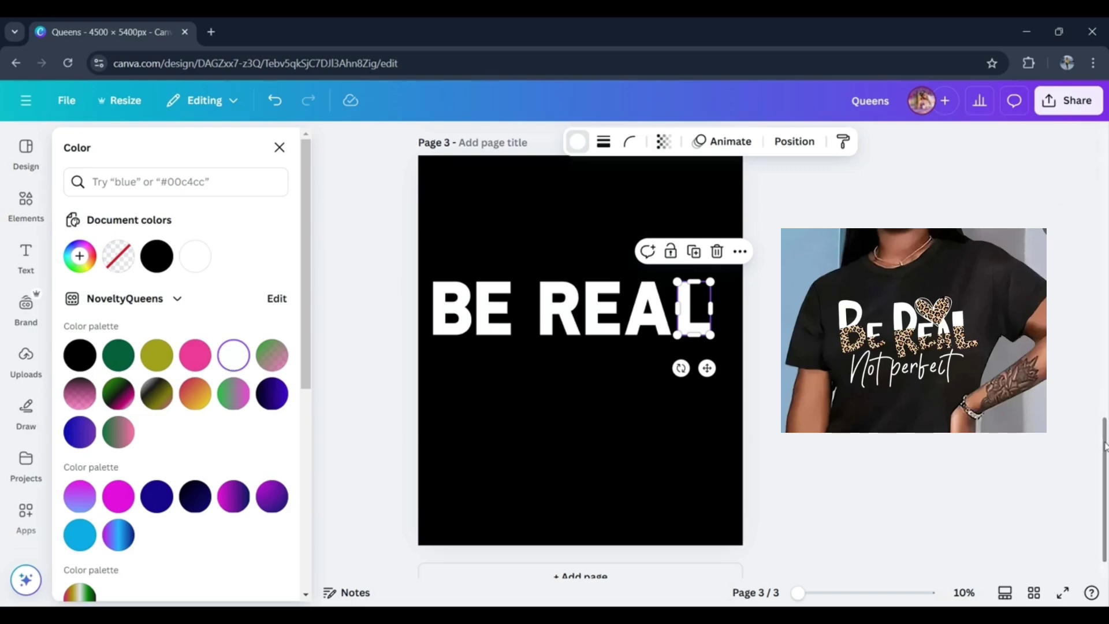
# - Return to page 2 and search the elements library for "Leopard print"
pyautogui.moveTo(1105, 450); pyautogui.dragTo(1093, 290)
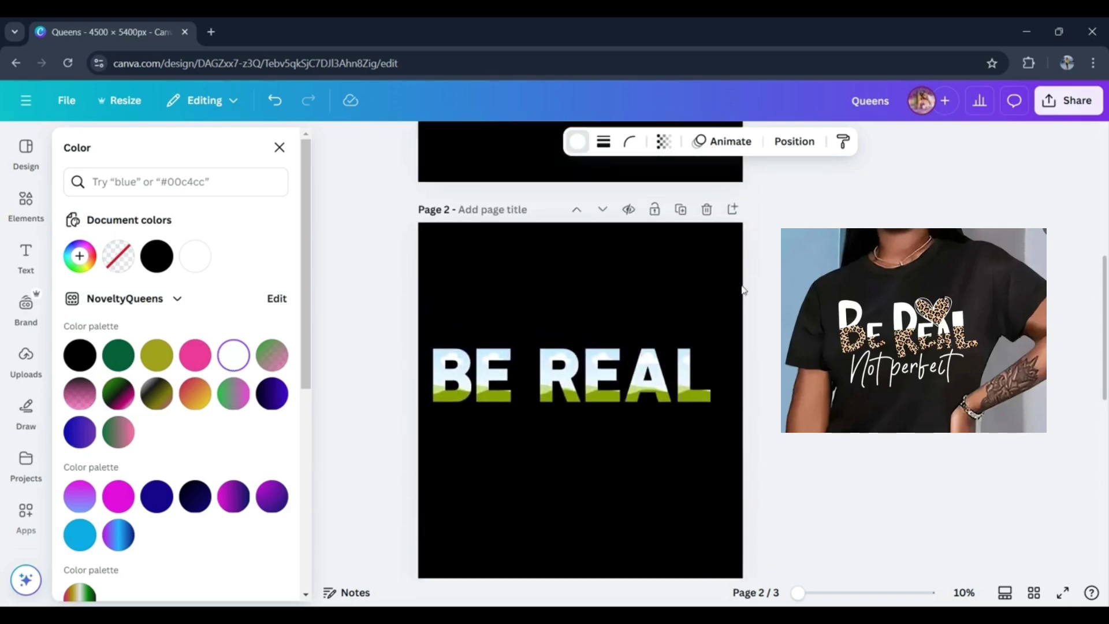
pyautogui.click(30, 210)
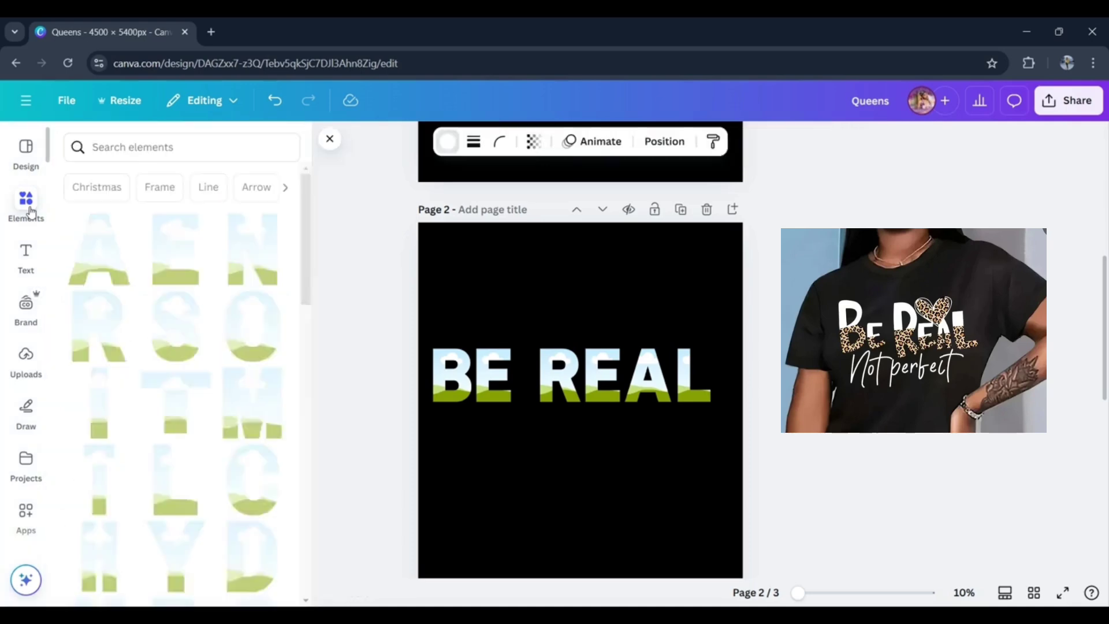
pyautogui.click(166, 144)
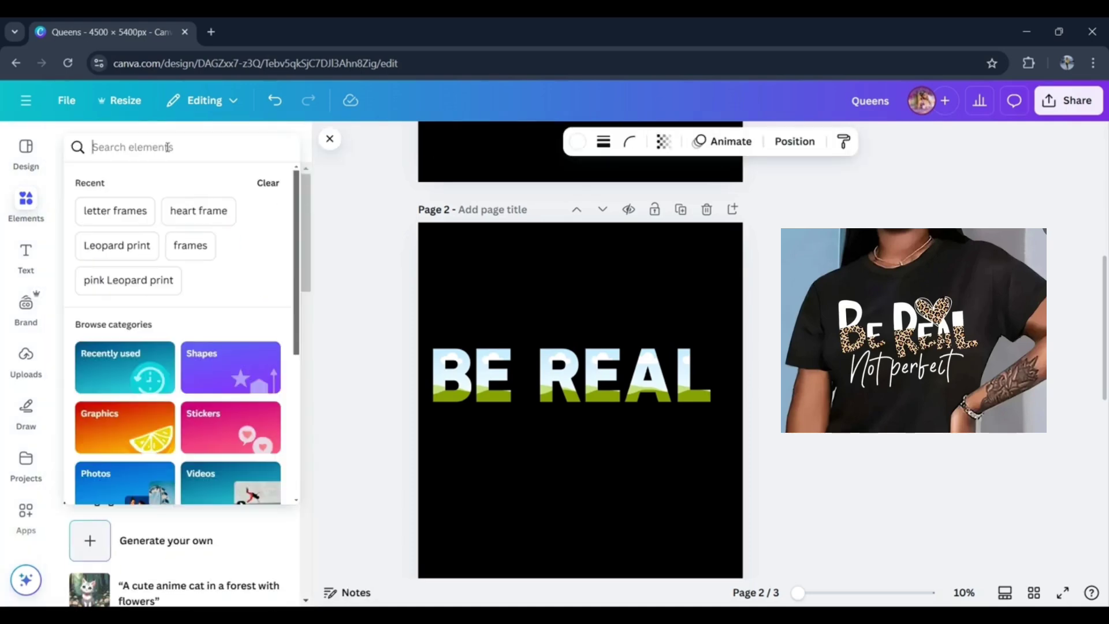
pyautogui.write('leo')
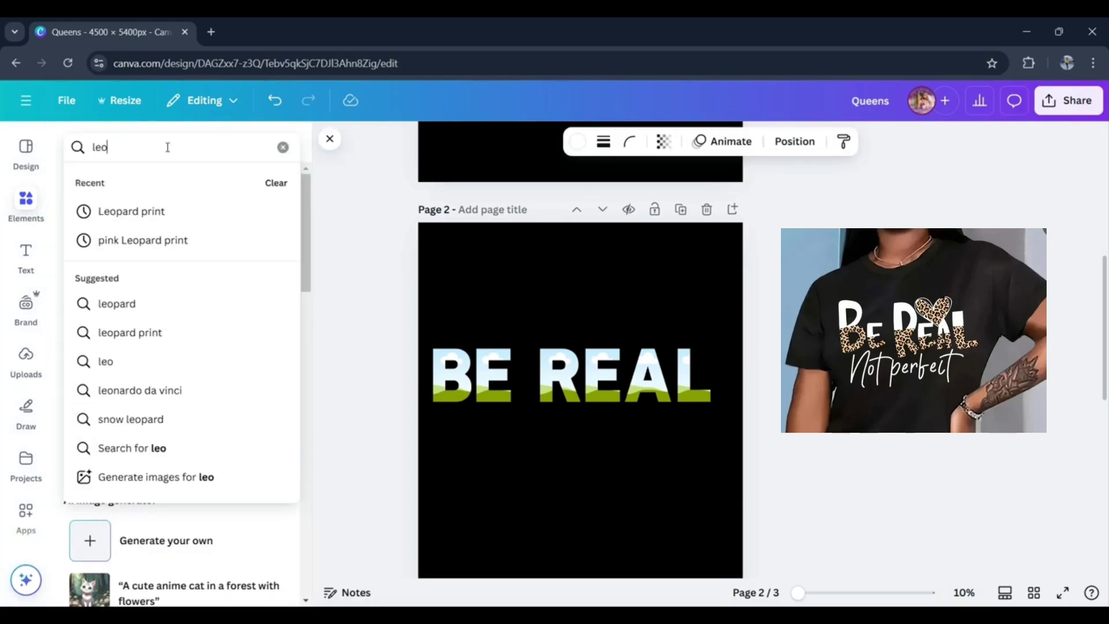
pyautogui.click(167, 218)
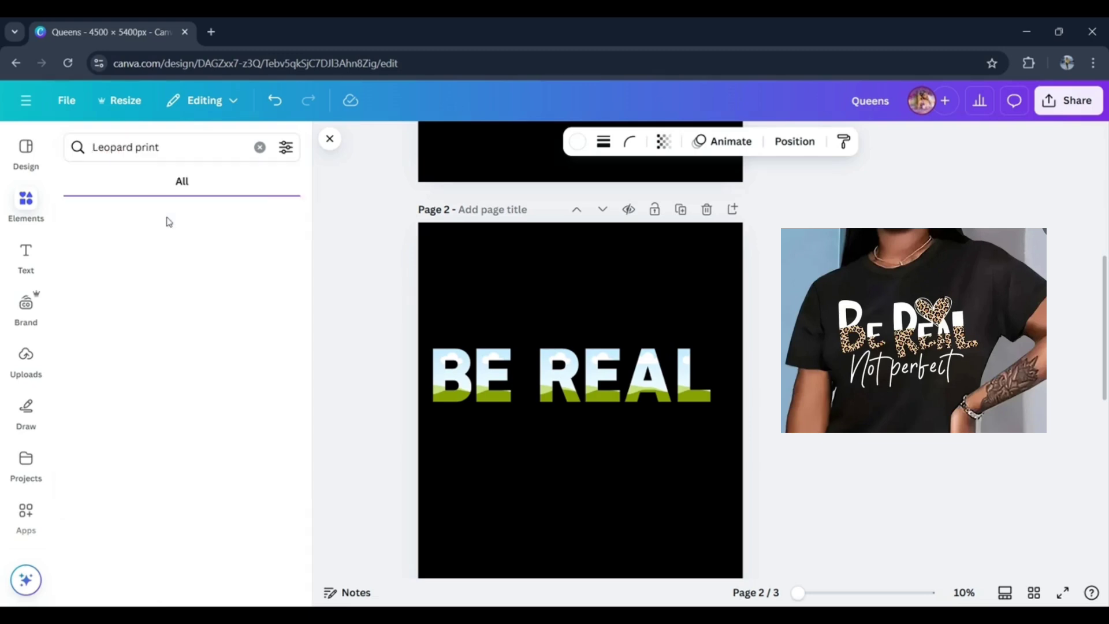
# - Filter the leopard print results to free items only
pyautogui.click(285, 148)
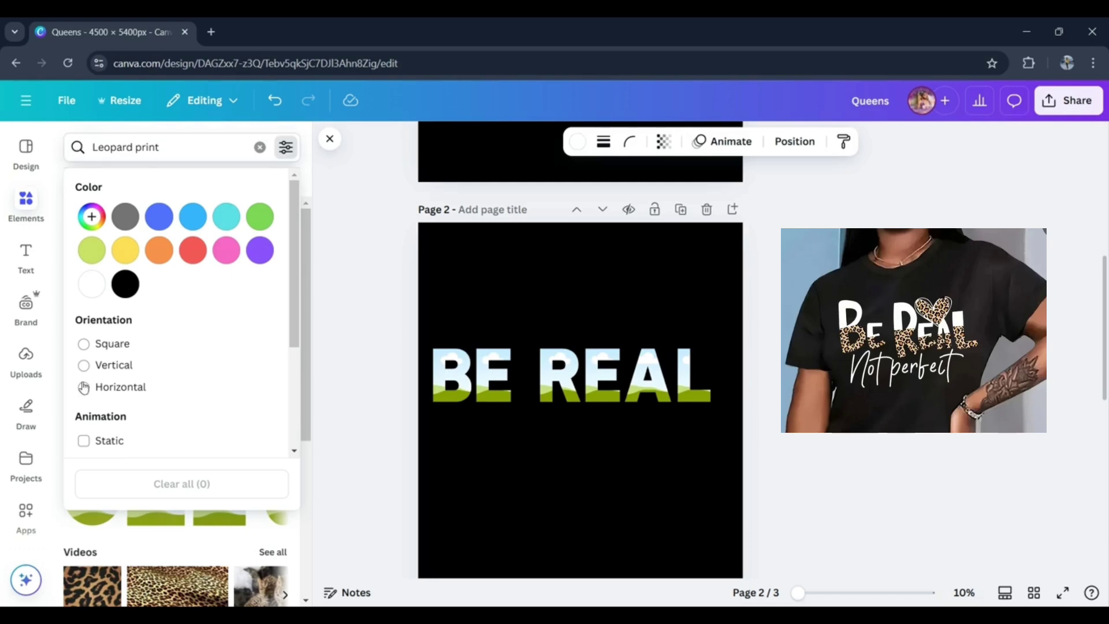
pyautogui.scroll(-3, 295, 292)
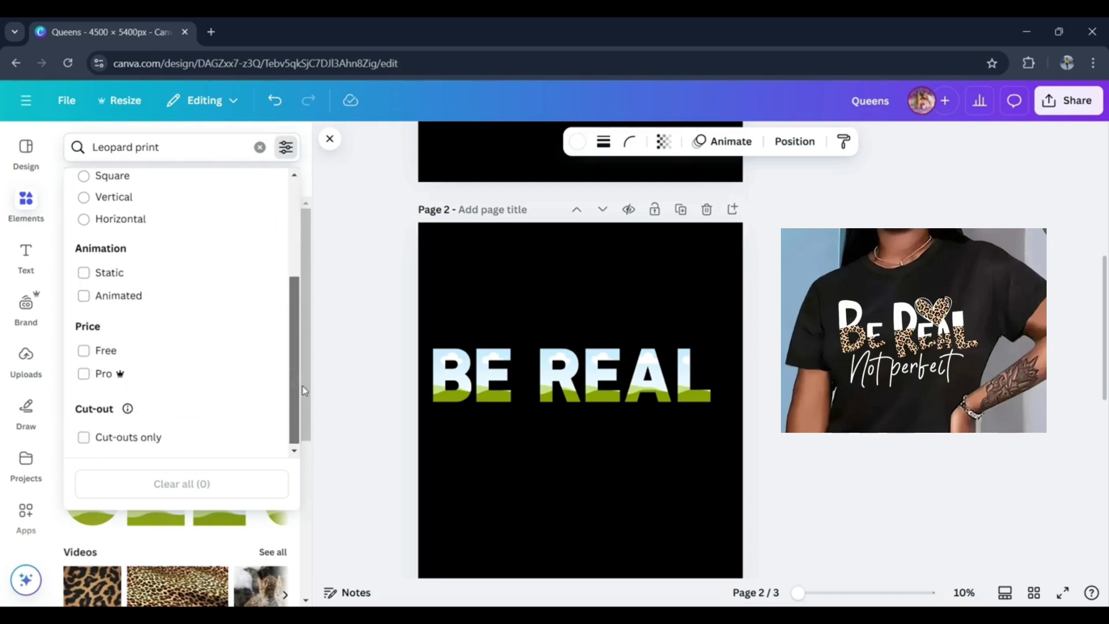
pyautogui.click(84, 348)
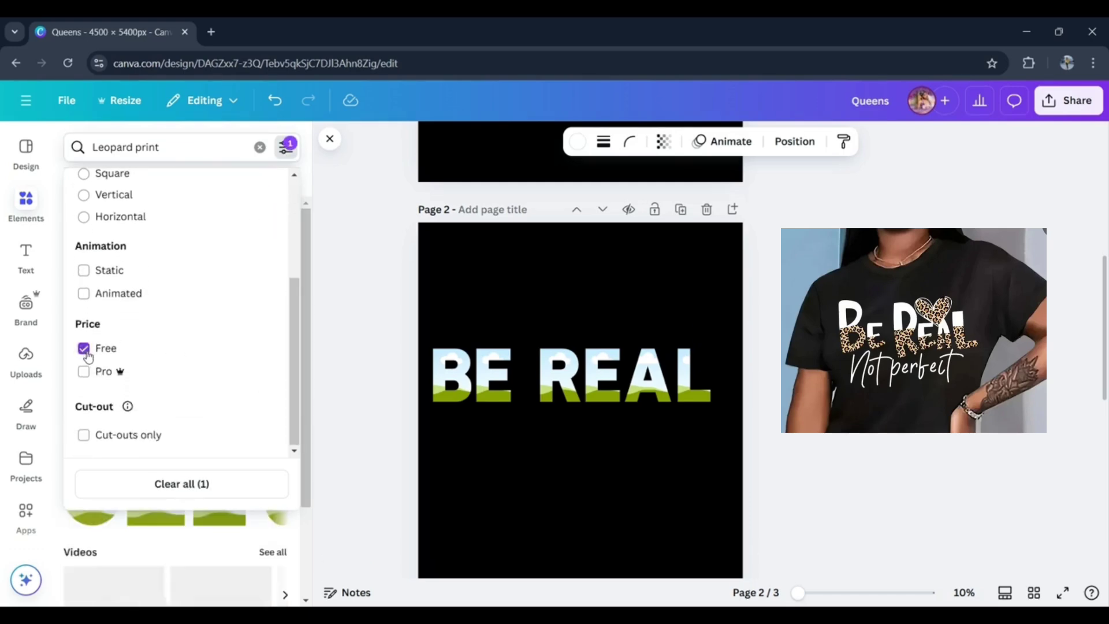
pyautogui.click(122, 541)
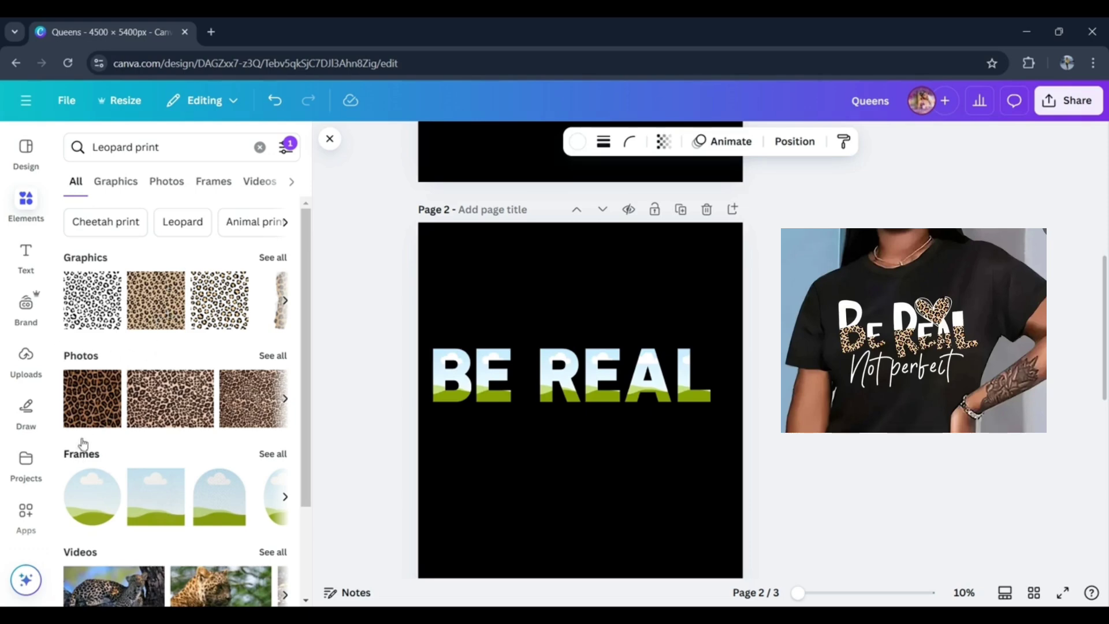
# - Add the dark brown leopard photo to page 2, set a duplicate aside at the page's upper corner, and fill the letter B with the original
pyautogui.click(94, 415)
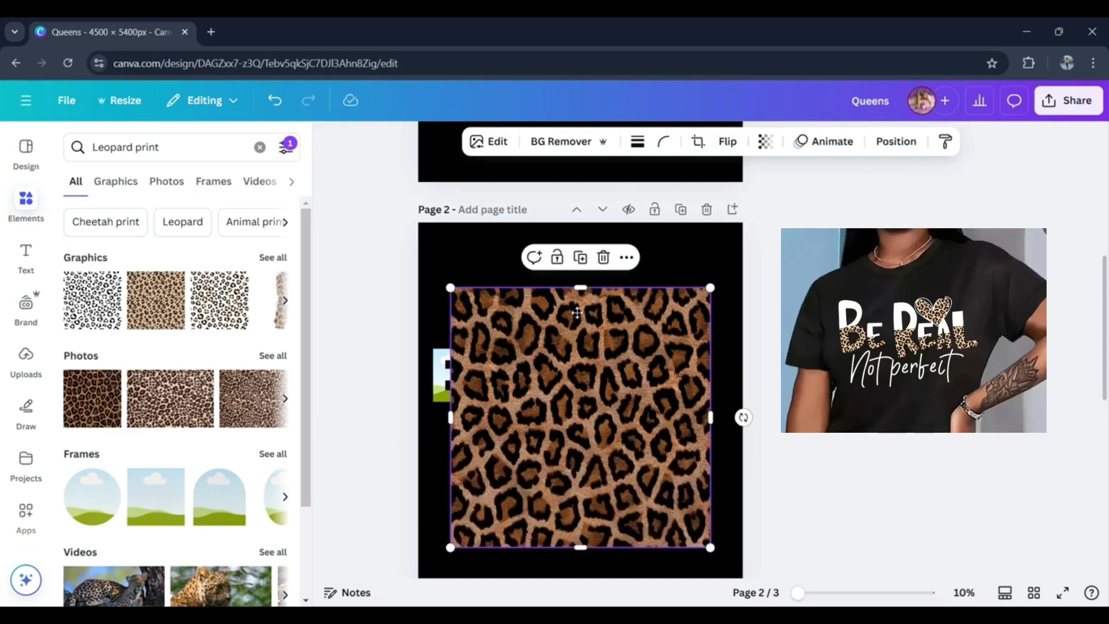
pyautogui.moveTo(577, 312); pyautogui.dragTo(623, 439)
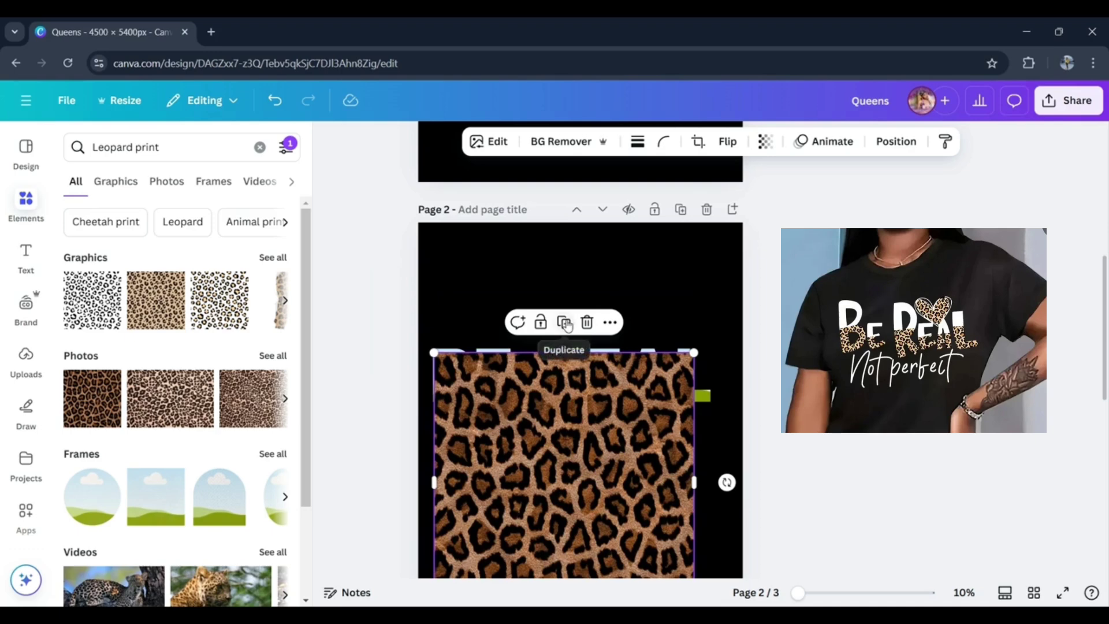
pyautogui.click(565, 323)
pyautogui.moveTo(587, 421); pyautogui.dragTo(767, 176)
pyautogui.moveTo(569, 437); pyautogui.dragTo(456, 358)
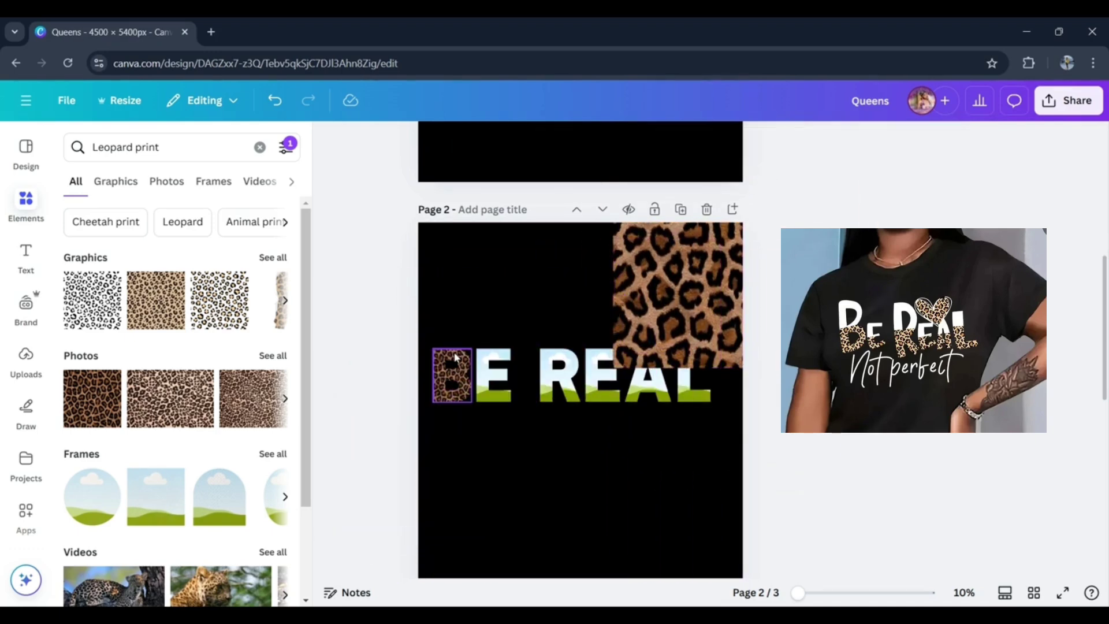
# - Duplicate the spare leopard photo and fill the letter E of BE with the copy
pyautogui.click(702, 322)
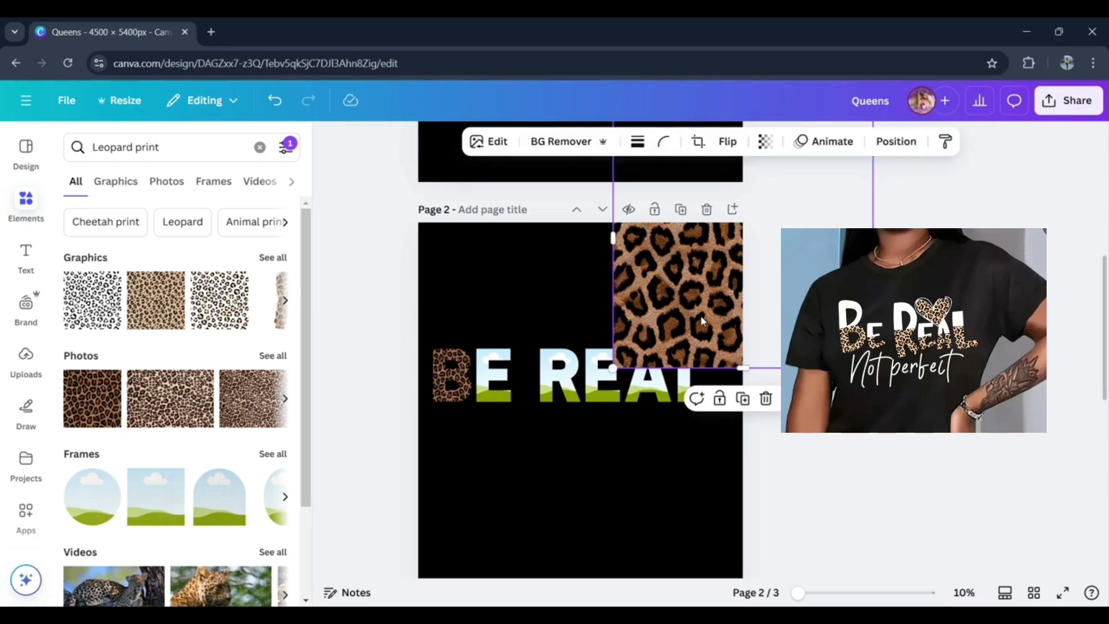
pyautogui.doubleClick(702, 322)
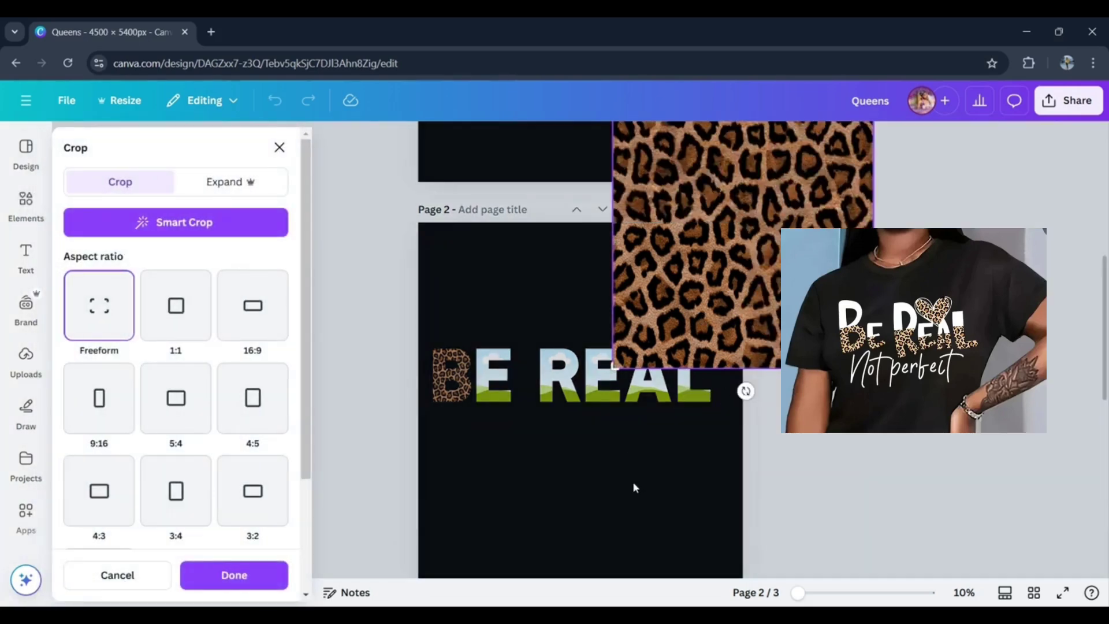
pyautogui.click(632, 480)
pyautogui.click(743, 399)
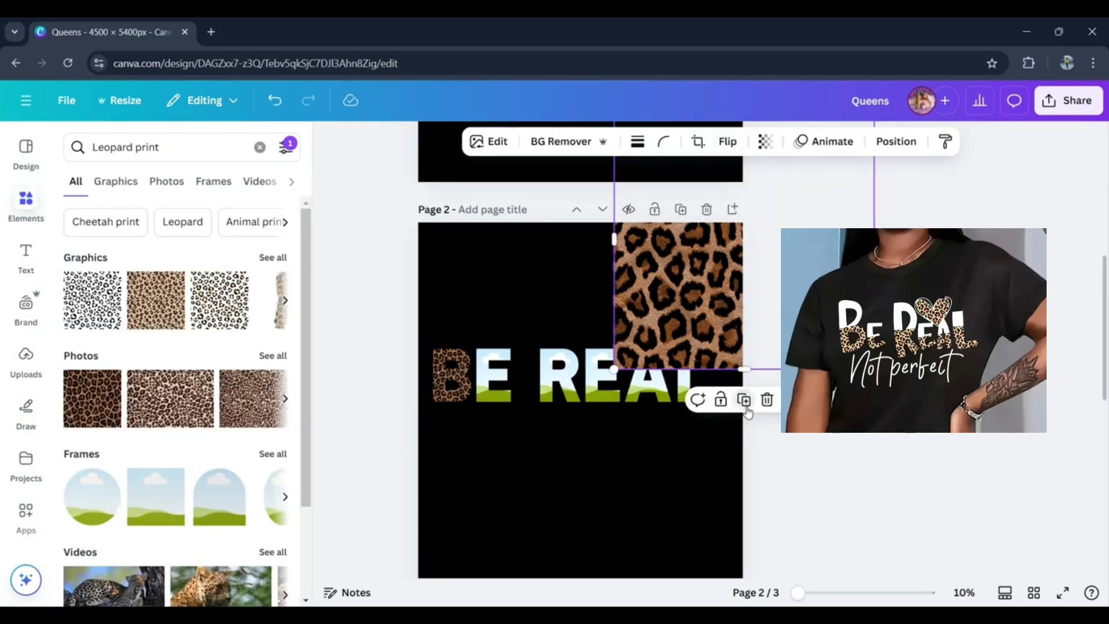
pyautogui.moveTo(706, 296); pyautogui.dragTo(504, 357)
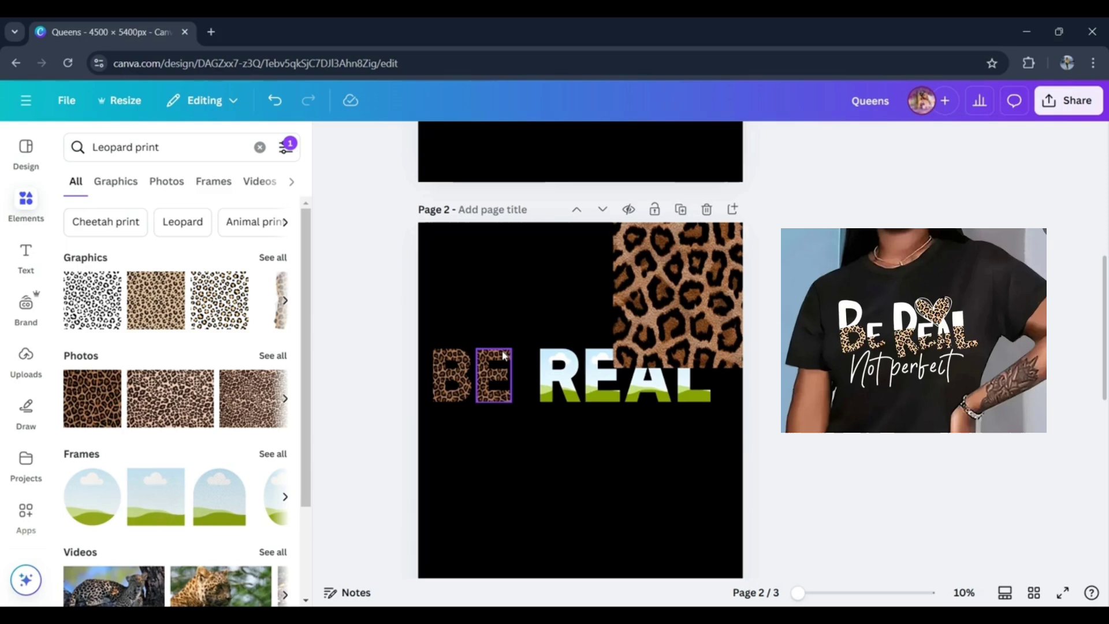
# - Fill the letters R, E, A and L of REAL with the leopard photo, duplicating it as needed until no spare is left
pyautogui.click(736, 321)
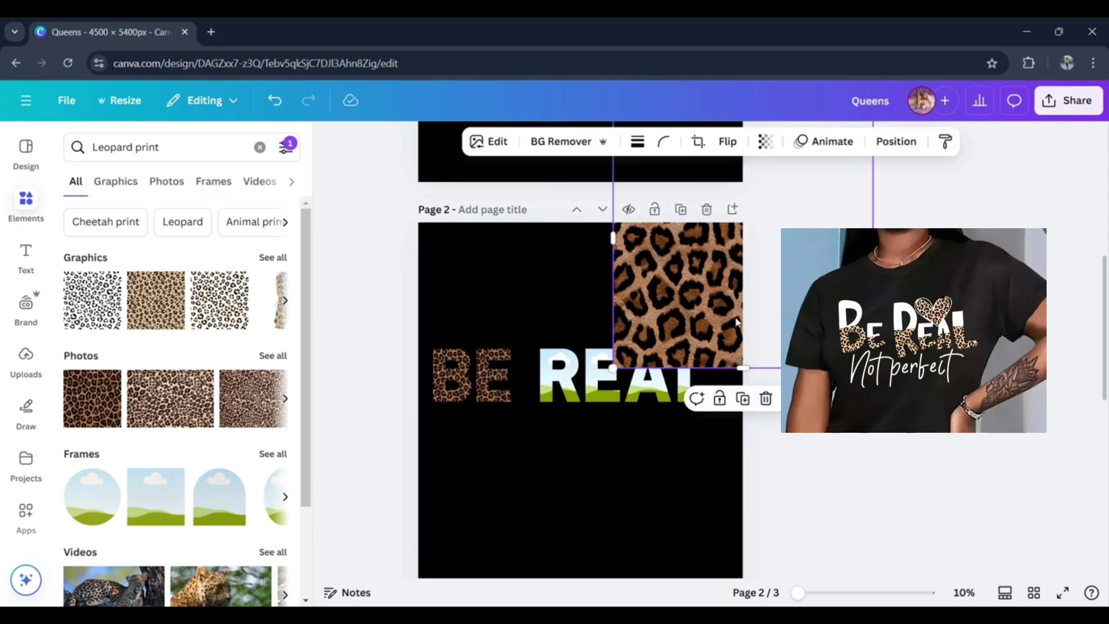
pyautogui.click(742, 398)
pyautogui.moveTo(727, 289); pyautogui.dragTo(574, 376)
pyautogui.click(709, 333)
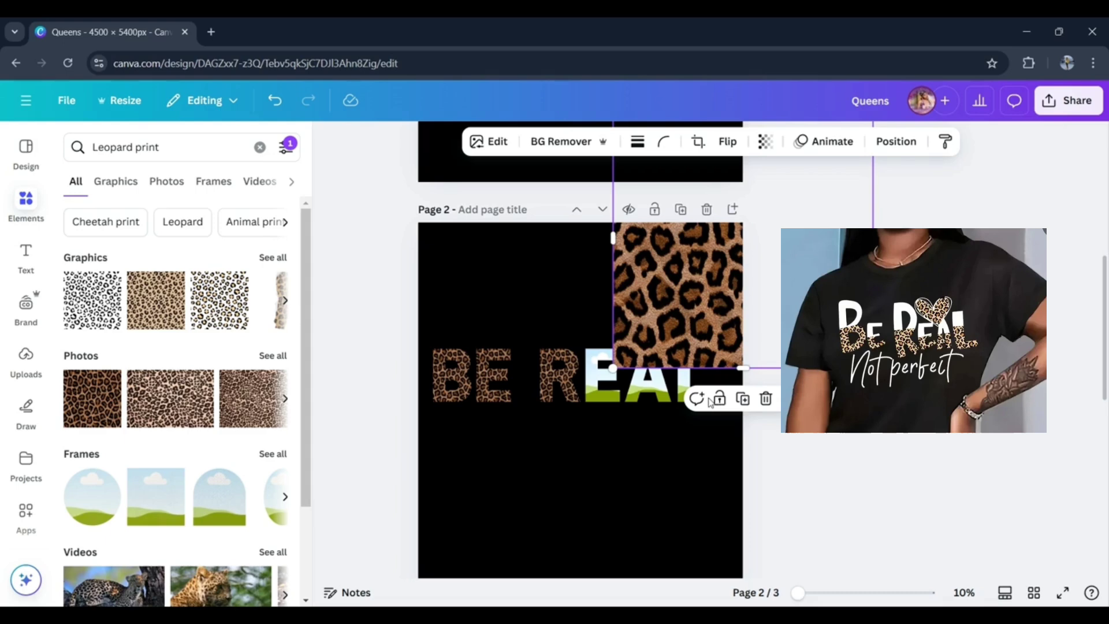
pyautogui.click(743, 398)
pyautogui.moveTo(727, 283)
pyautogui.mouseDown()
pyautogui.moveTo(603, 354)
pyautogui.moveTo(614, 367)
pyautogui.moveTo(583, 362)
pyautogui.moveTo(718, 280)
pyautogui.mouseUp()
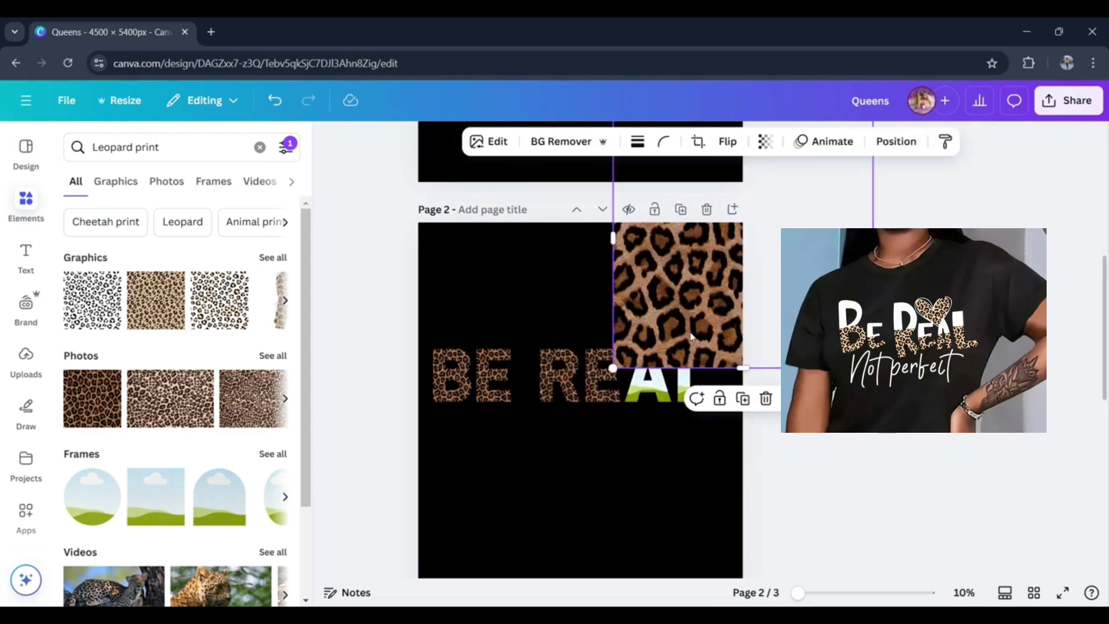
pyautogui.click(743, 400)
pyautogui.moveTo(731, 328); pyautogui.dragTo(681, 391)
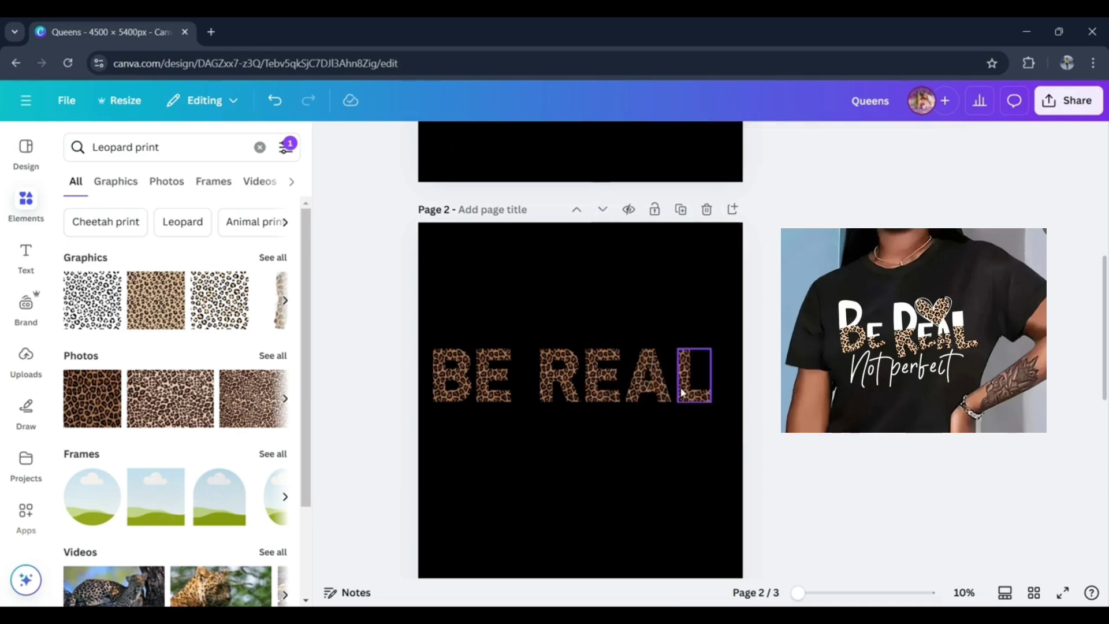
# - Clear the leopard print search and look through the recently used elements
pyautogui.click(589, 442)
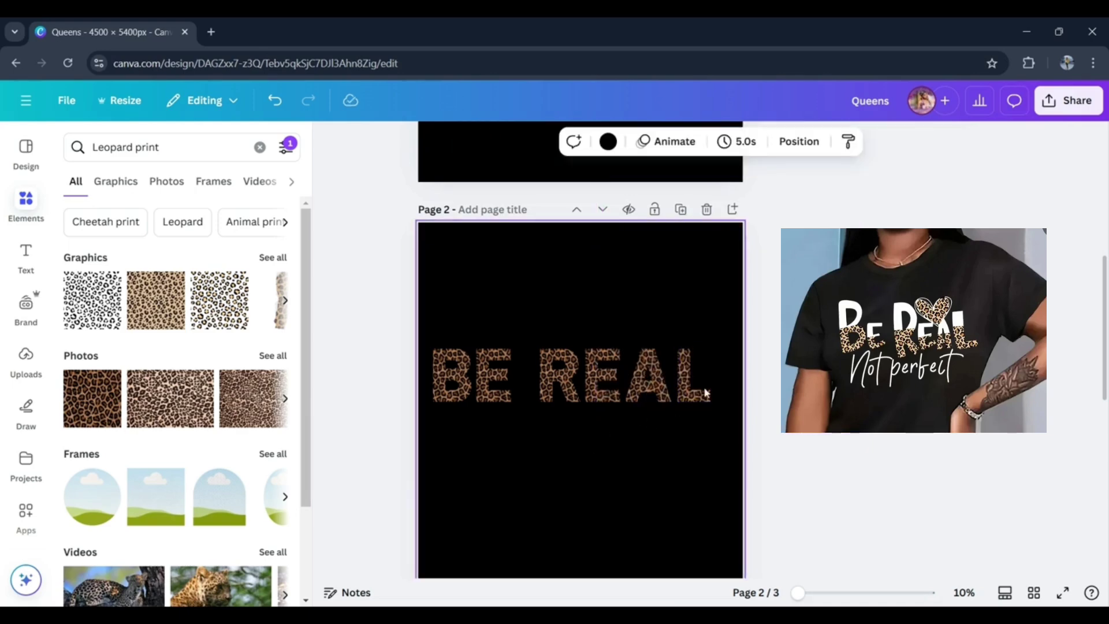
pyautogui.click(260, 147)
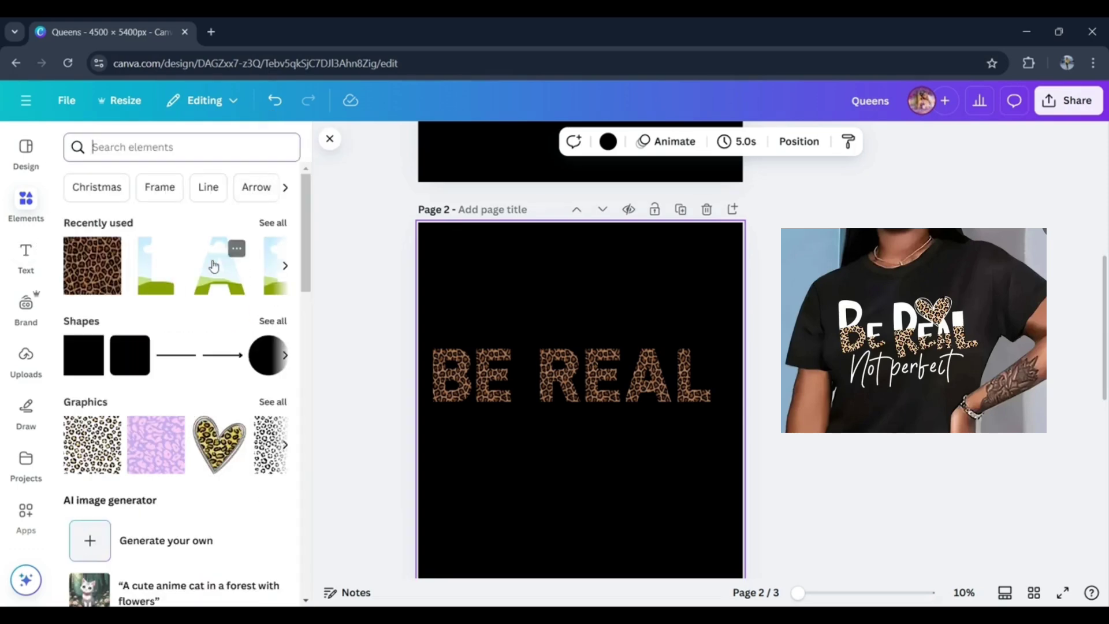
pyautogui.click(271, 223)
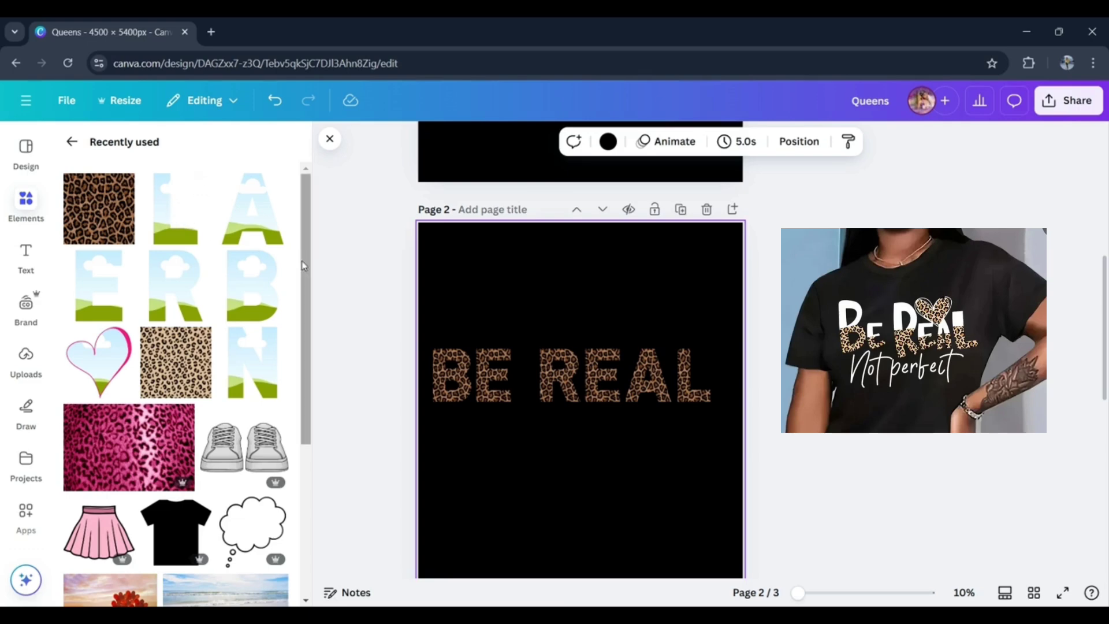
pyautogui.click(72, 142)
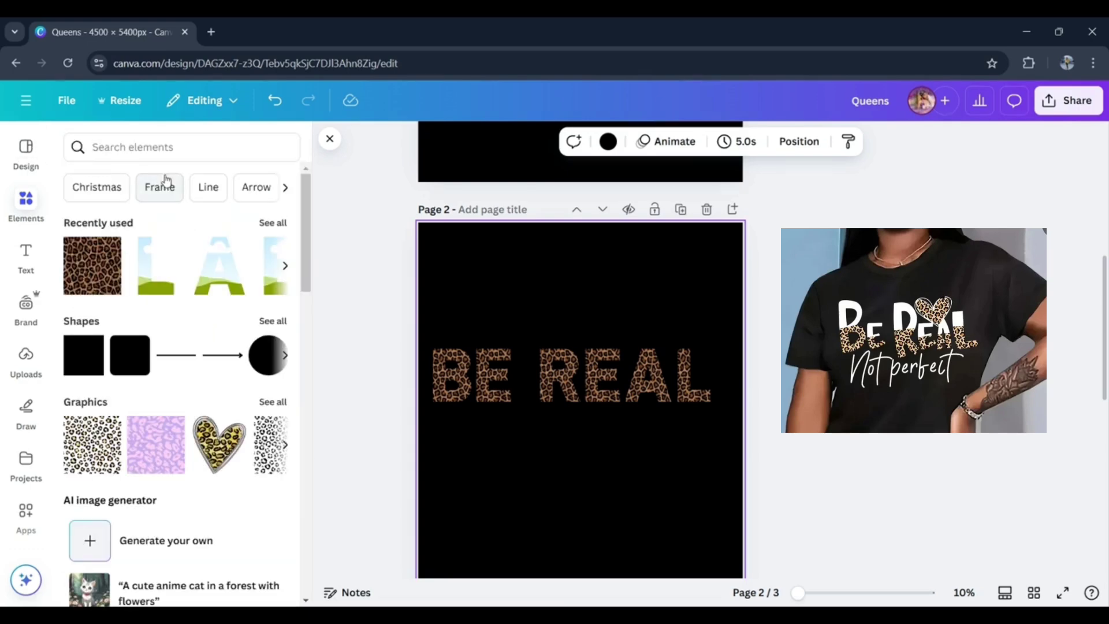
# - Search the elements for "letter frames", show all frame results, and narrow the search to "letter l frames"
pyautogui.click(185, 155)
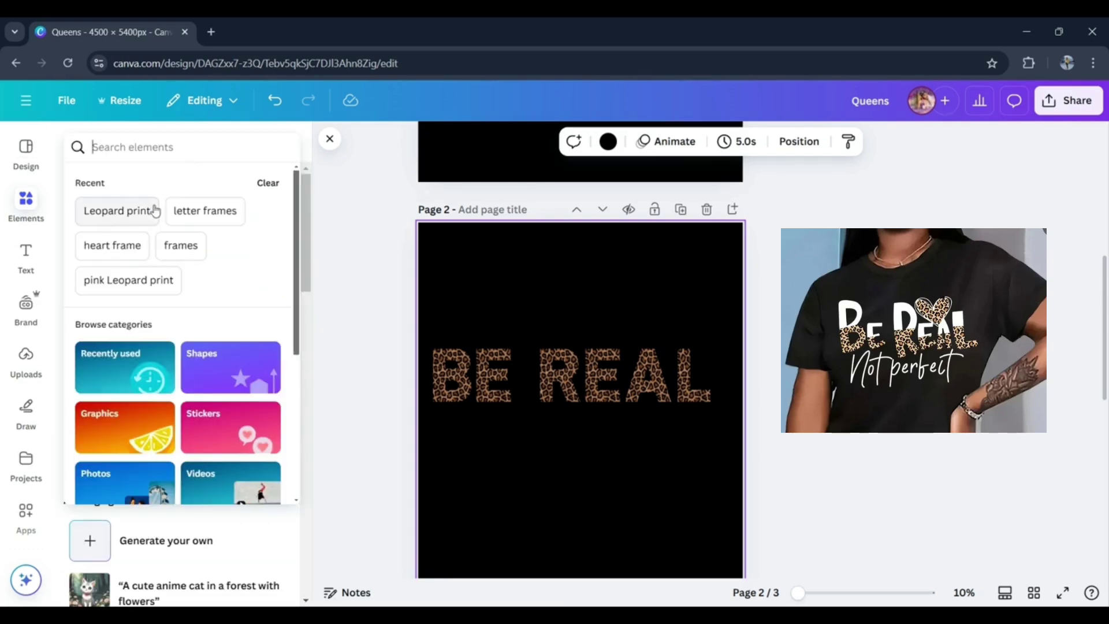
pyautogui.click(212, 218)
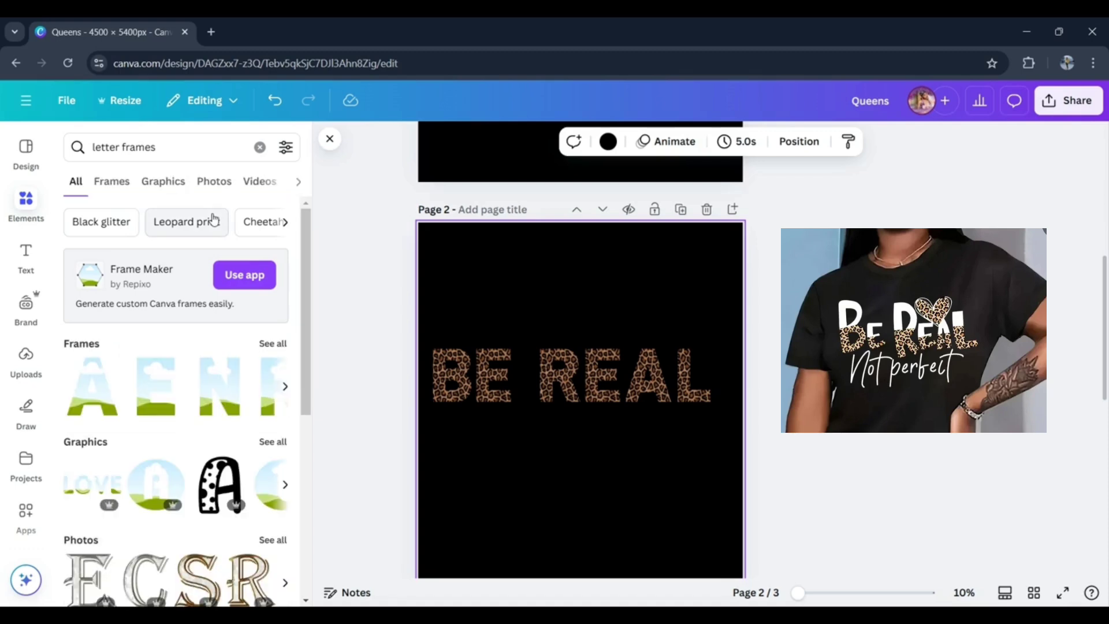
pyautogui.click(287, 344)
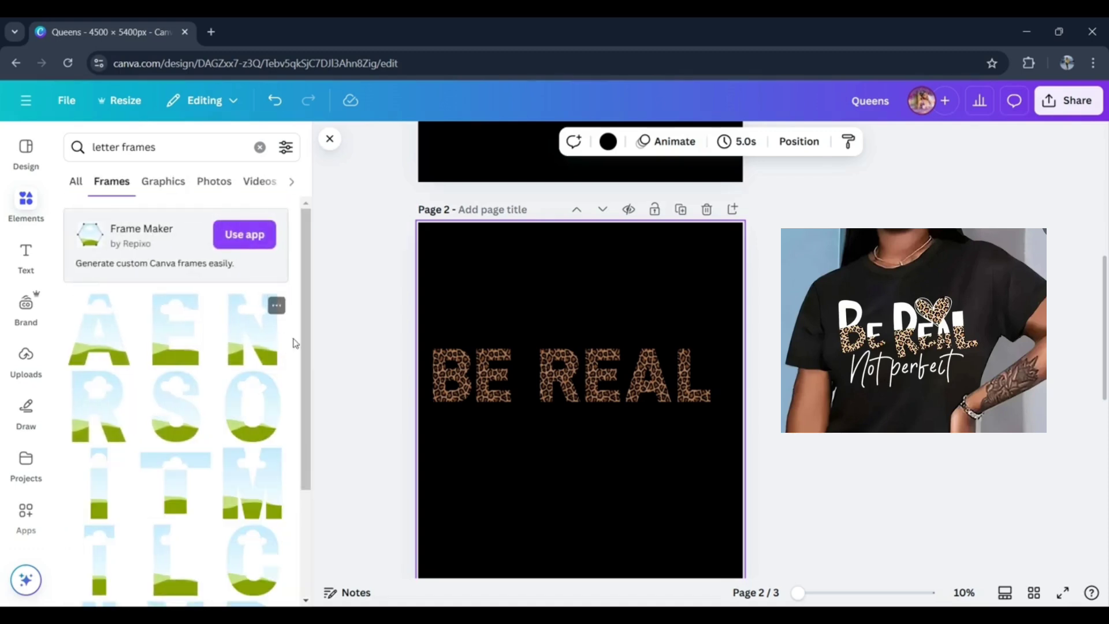
pyautogui.moveTo(307, 361); pyautogui.dragTo(310, 330)
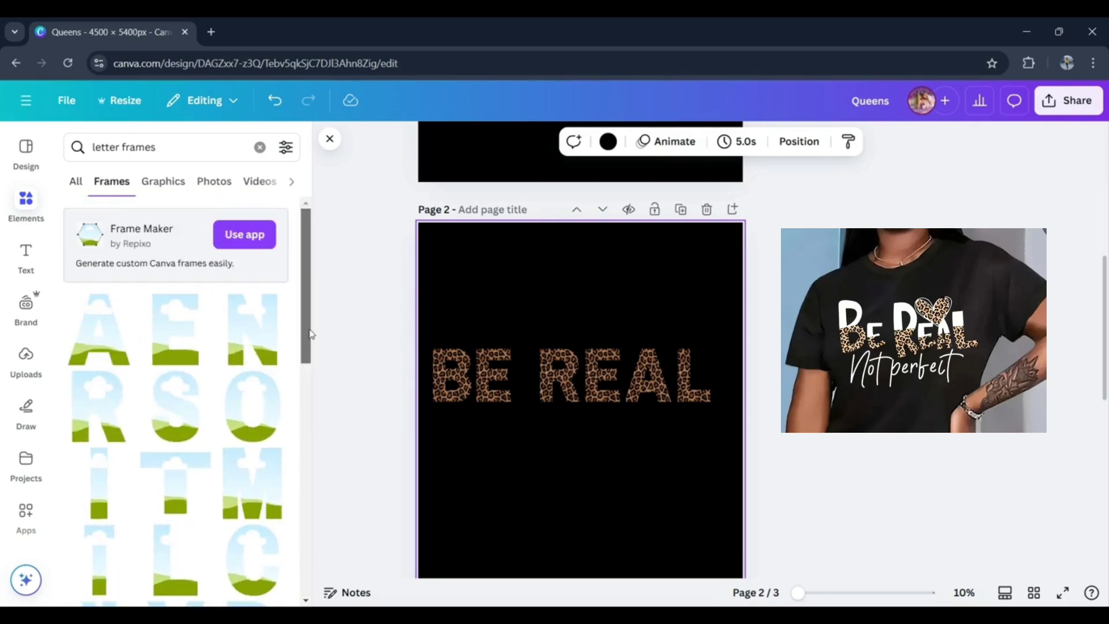
pyautogui.click(176, 139)
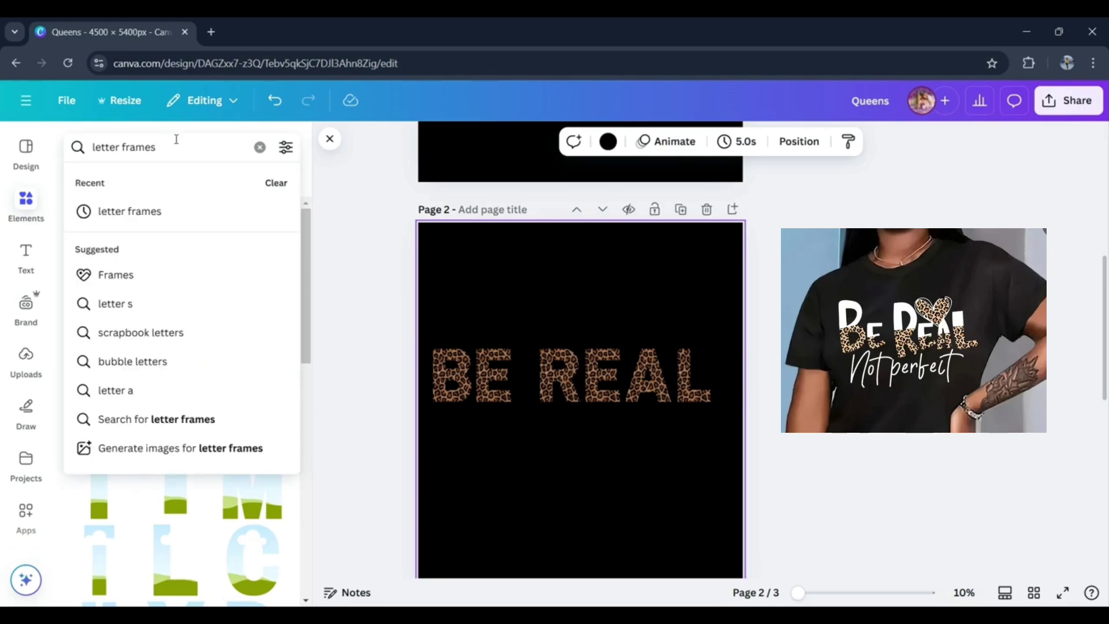
pyautogui.write('l')
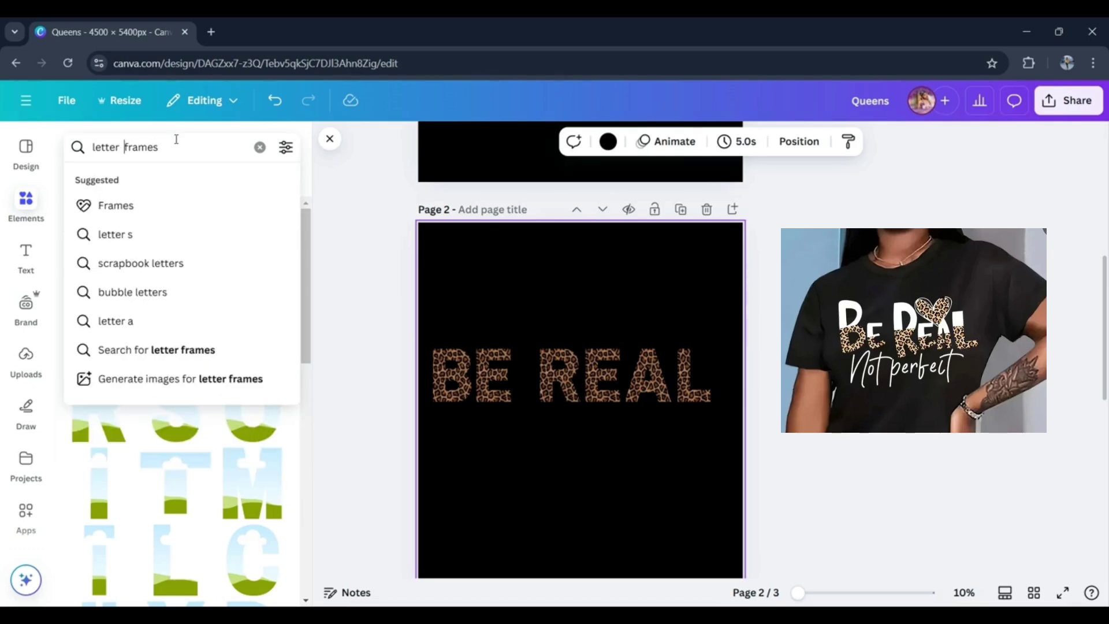
pyautogui.press('Return')
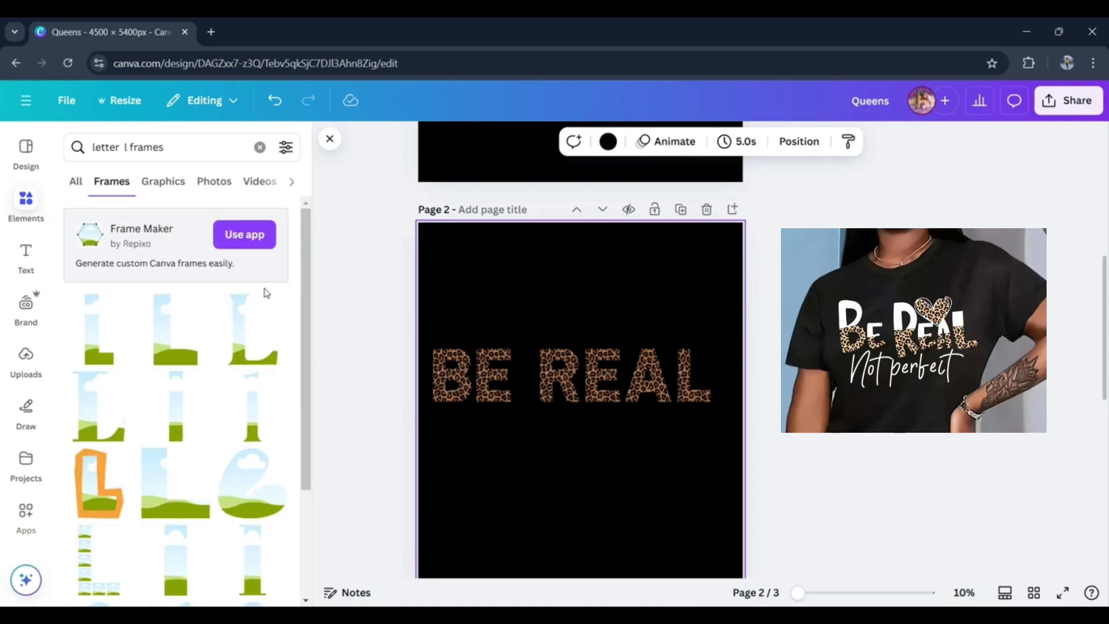
# - Try a plain block L frame on page 2, scaled down over the last letter of REAL, and delete it
pyautogui.click(159, 352)
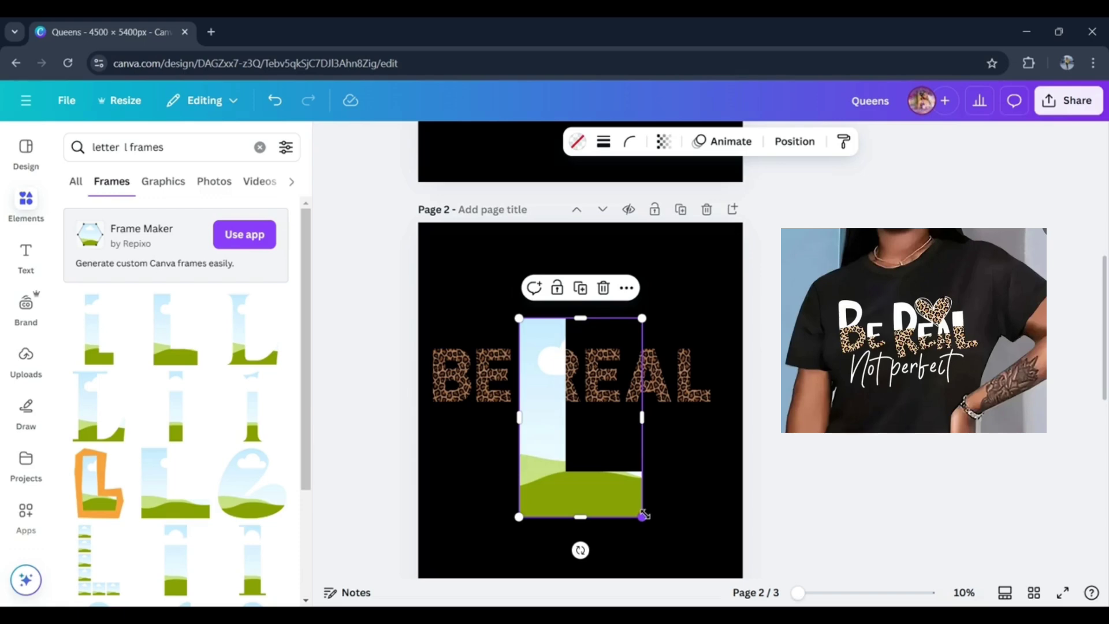
pyautogui.moveTo(644, 514); pyautogui.dragTo(686, 388)
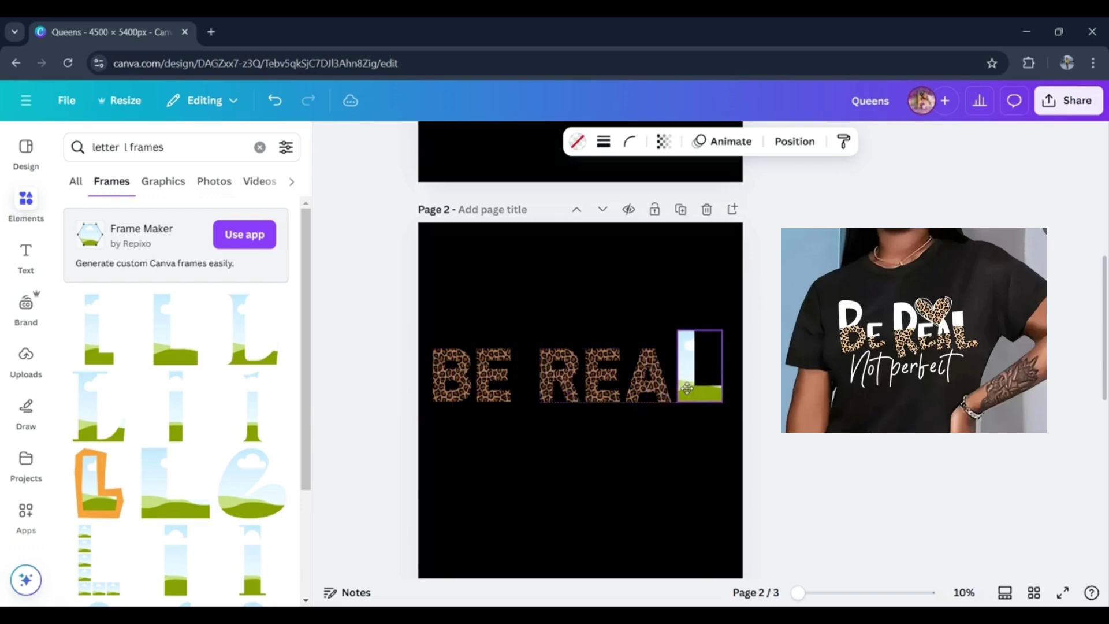
pyautogui.moveTo(678, 331); pyautogui.dragTo(679, 347)
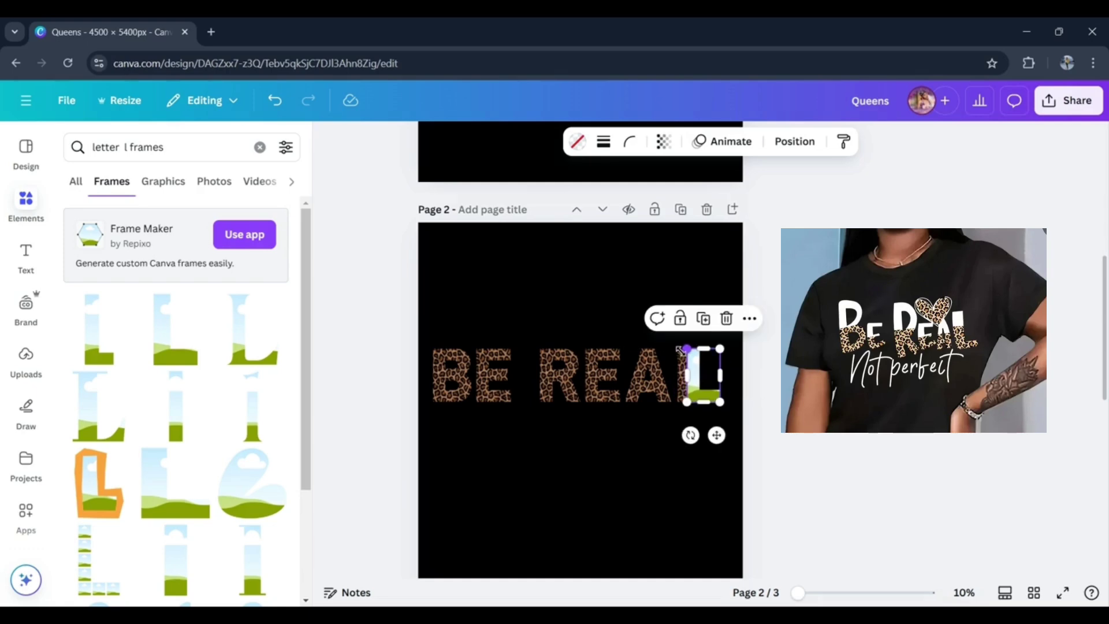
pyautogui.moveTo(716, 434)
pyautogui.mouseDown()
pyautogui.moveTo(747, 436)
pyautogui.moveTo(707, 434)
pyautogui.mouseUp()
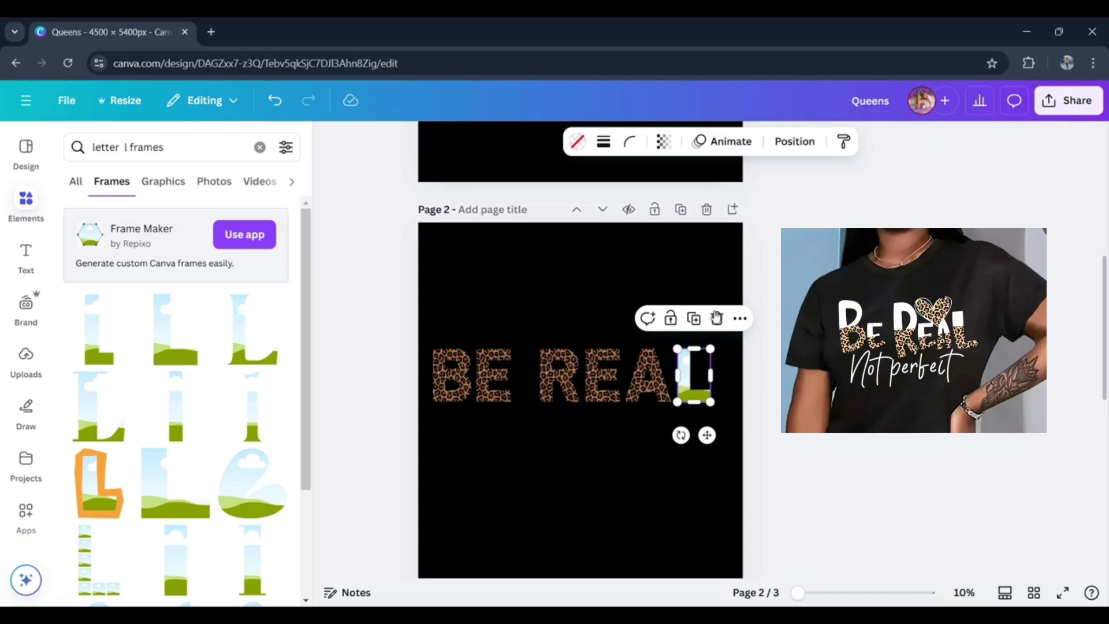
pyautogui.click(717, 318)
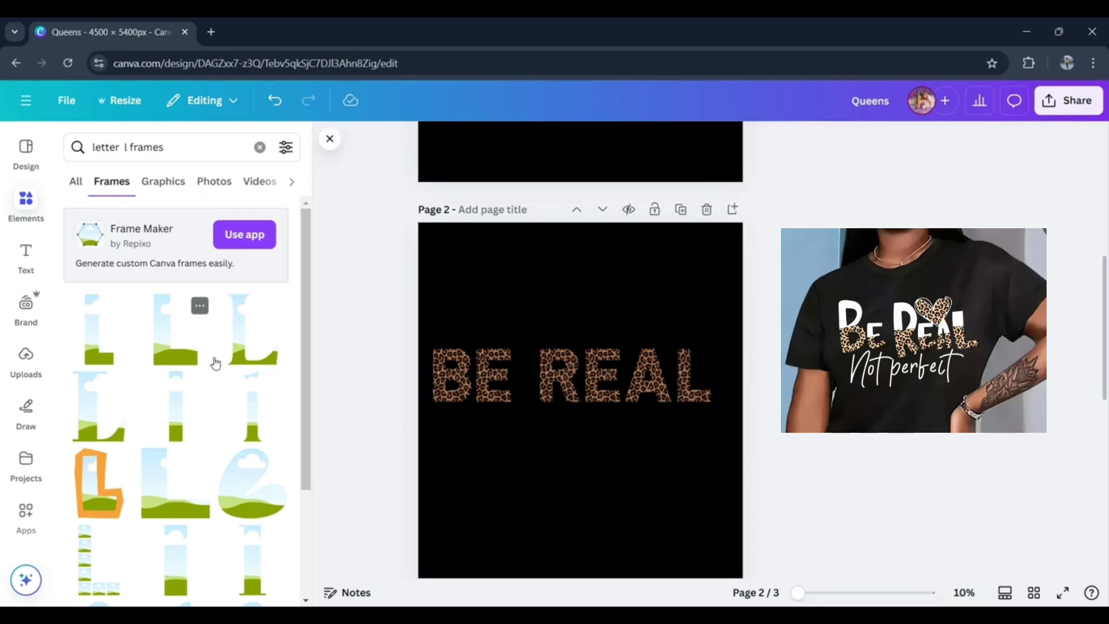
# - Search for "letter L frames", browse the other letter frame styles, and close the elements list
pyautogui.moveTo(306, 361); pyautogui.dragTo(310, 469)
pyautogui.click(123, 146)
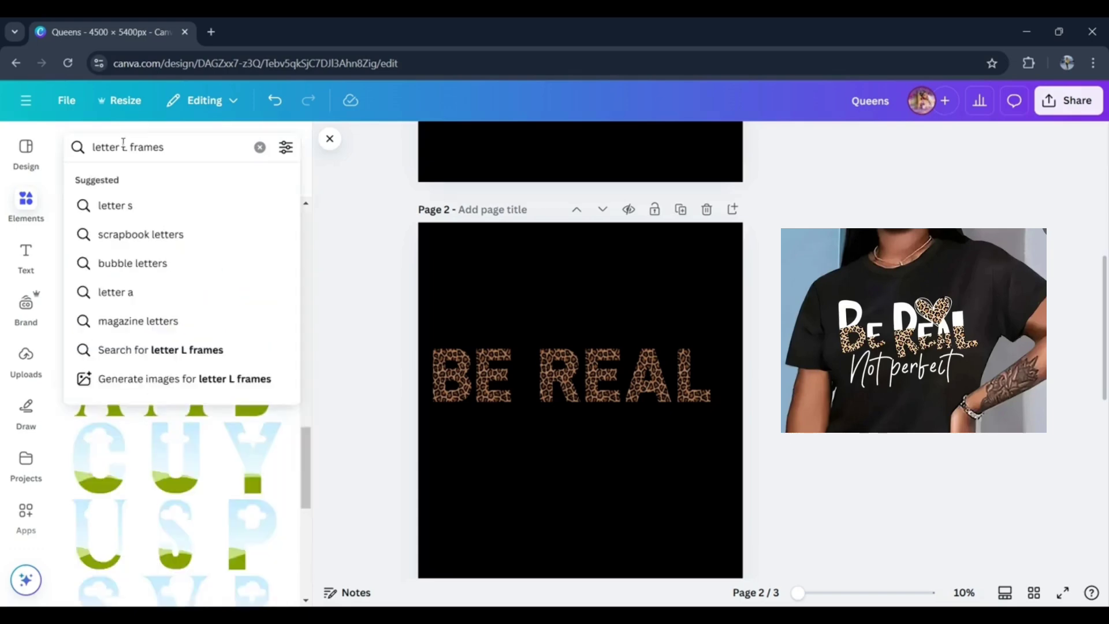
pyautogui.press('Return')
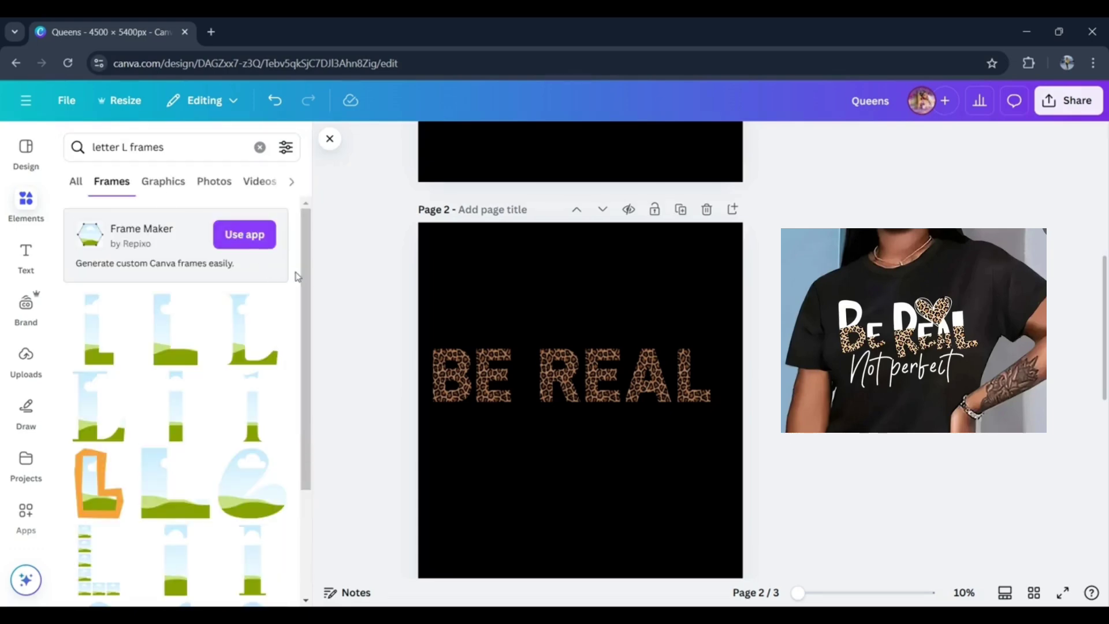
pyautogui.moveTo(303, 359); pyautogui.dragTo(316, 519)
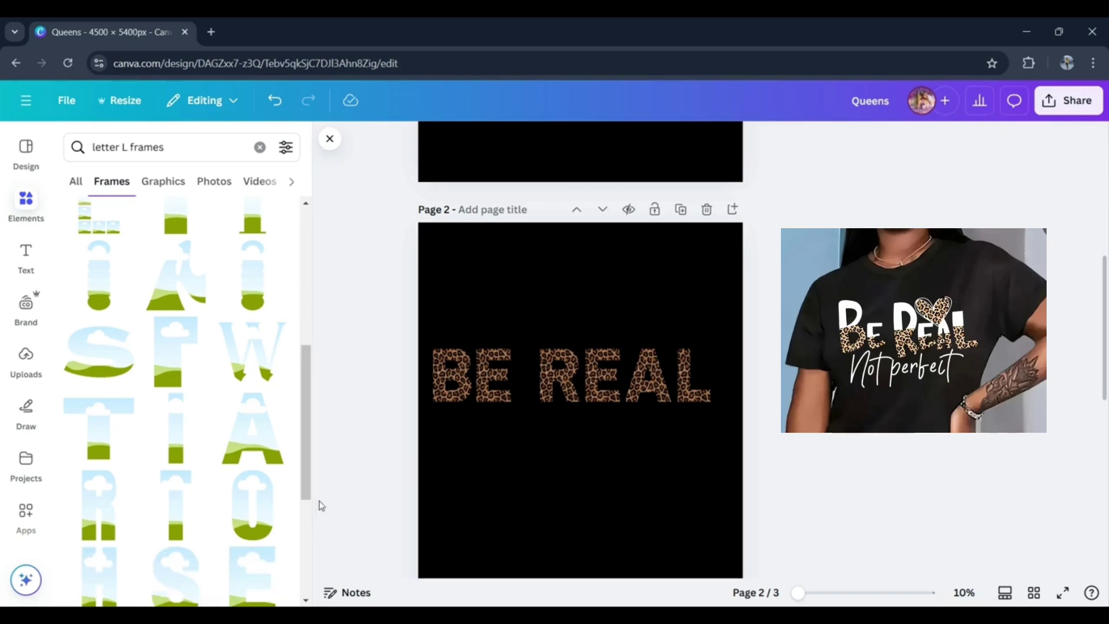
pyautogui.click(331, 138)
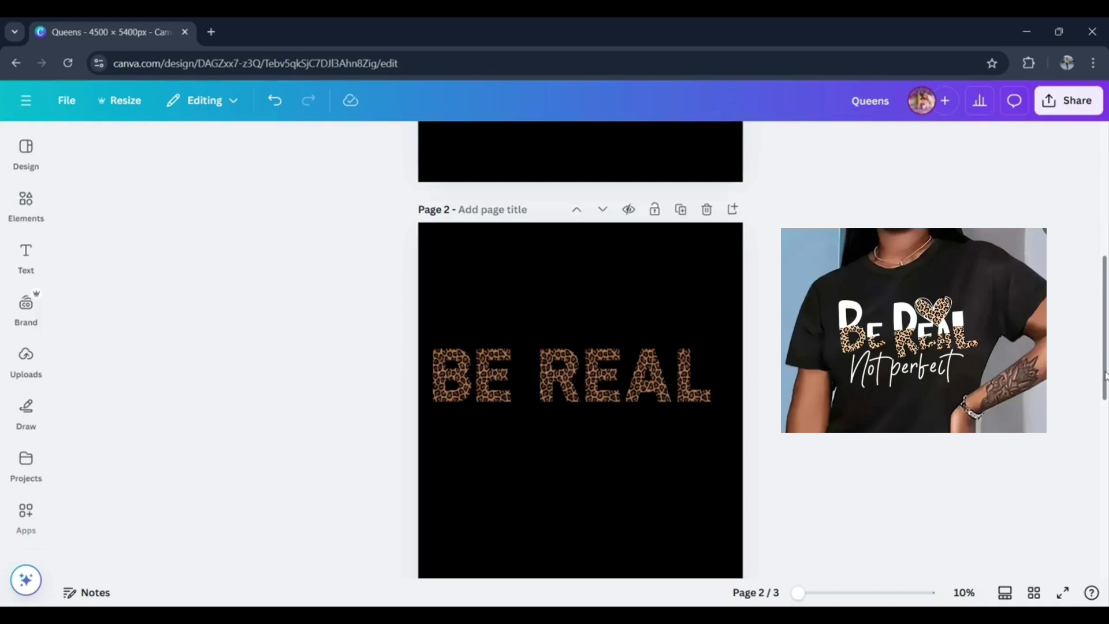
# - Download only page 2 with the leopard BE REAL lettering as a PNG
pyautogui.moveTo(1104, 375)
pyautogui.mouseDown()
pyautogui.moveTo(1105, 452)
pyautogui.moveTo(1105, 282)
pyautogui.moveTo(1100, 396)
pyautogui.mouseUp()
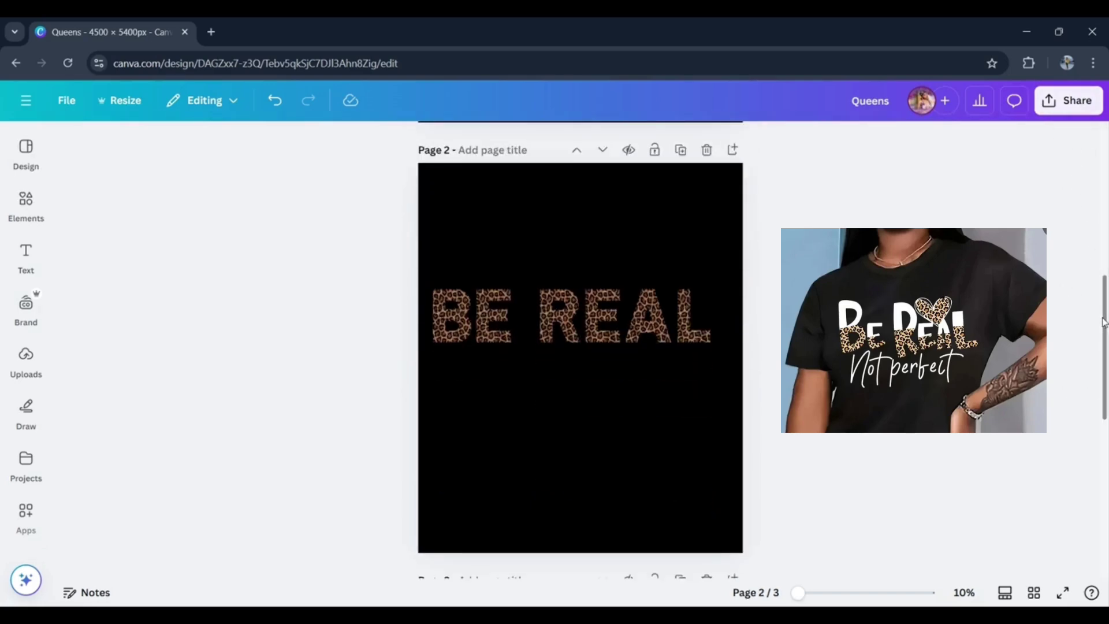
pyautogui.moveTo(1104, 321); pyautogui.dragTo(1106, 298)
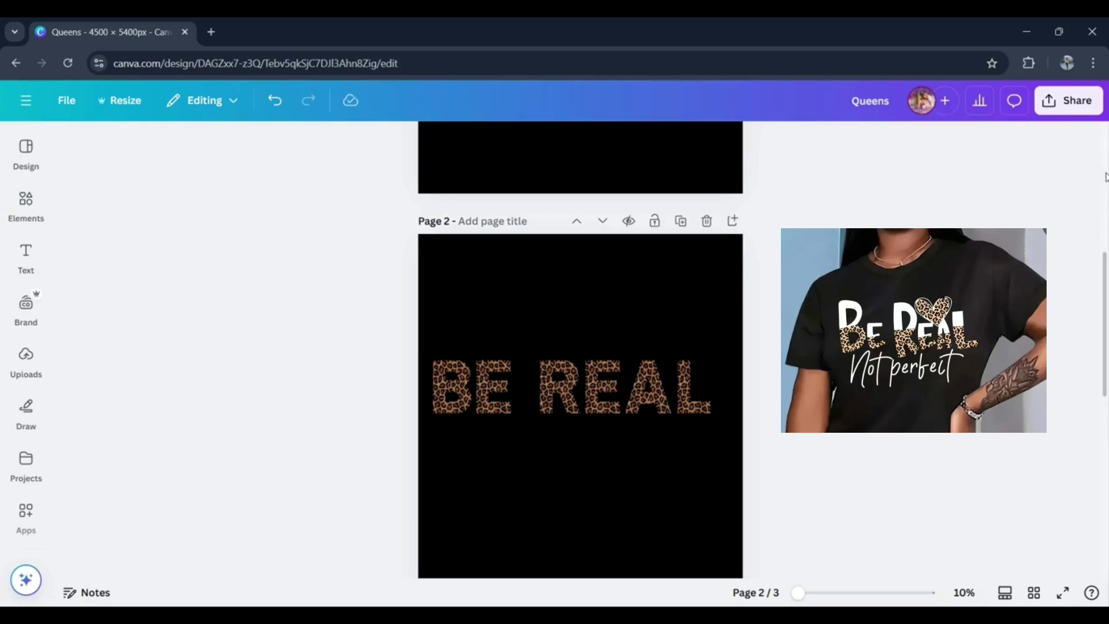
pyautogui.click(1061, 103)
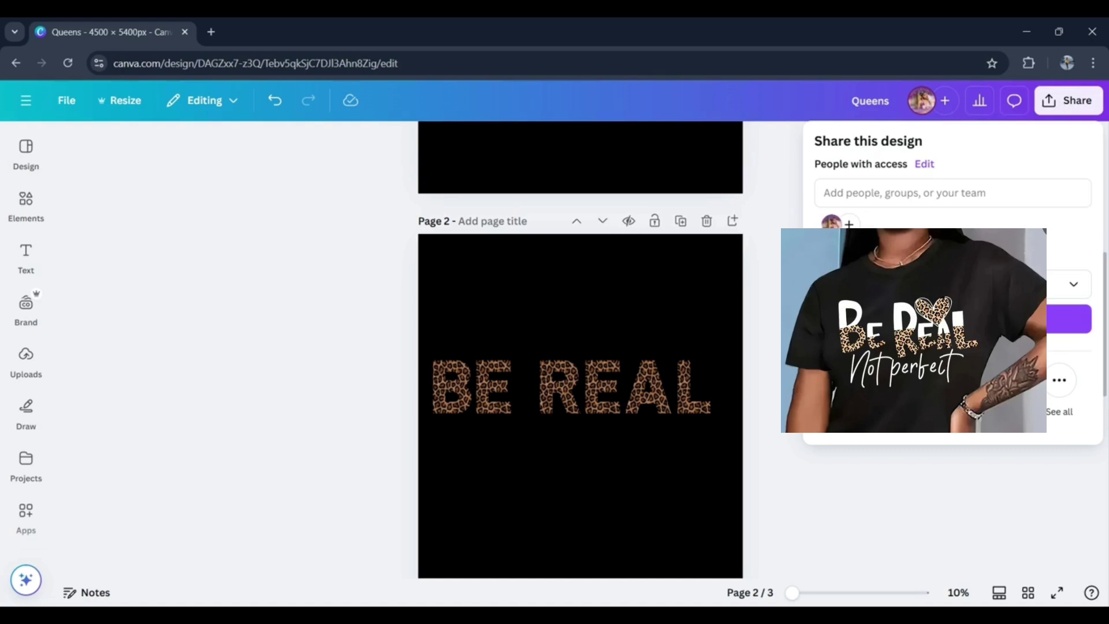
pyautogui.click(847, 380)
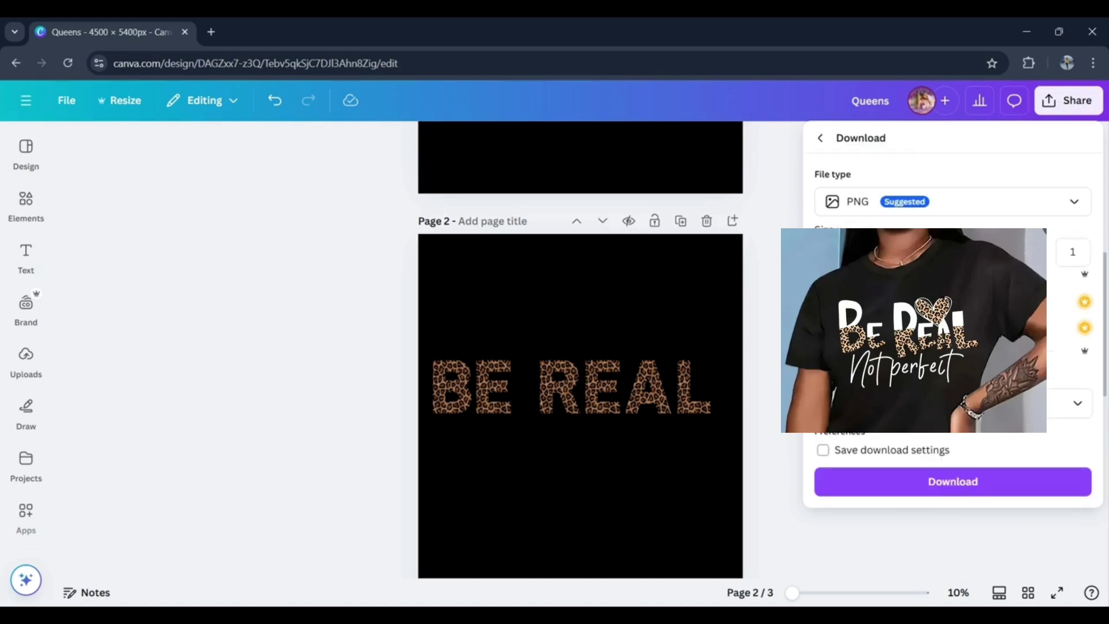
pyautogui.click(1080, 400)
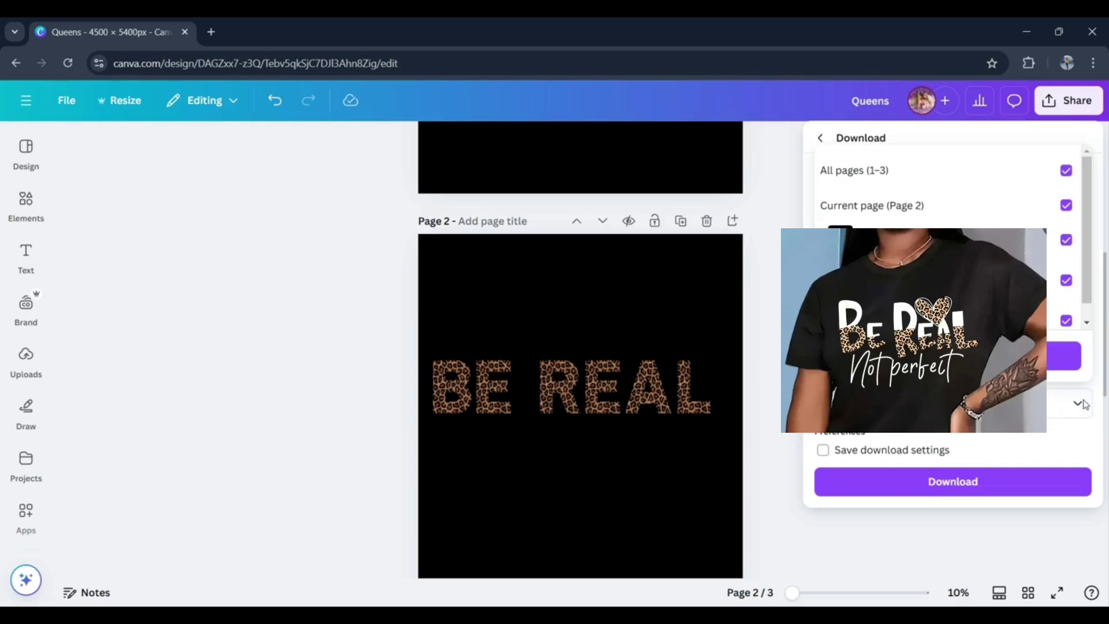
pyautogui.click(1067, 171)
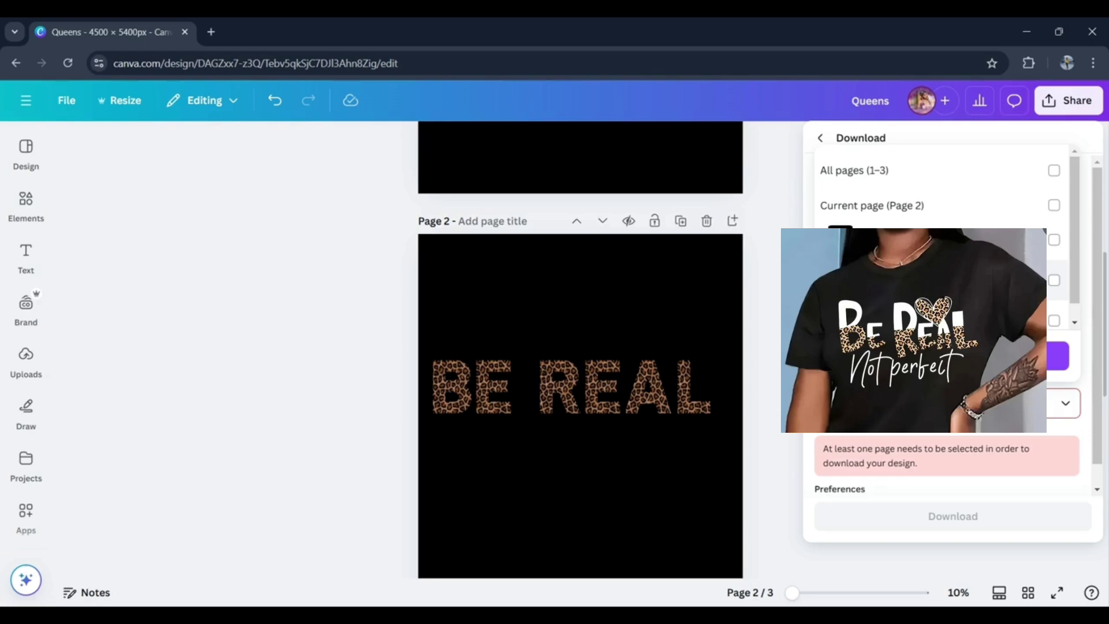
pyautogui.click(1055, 283)
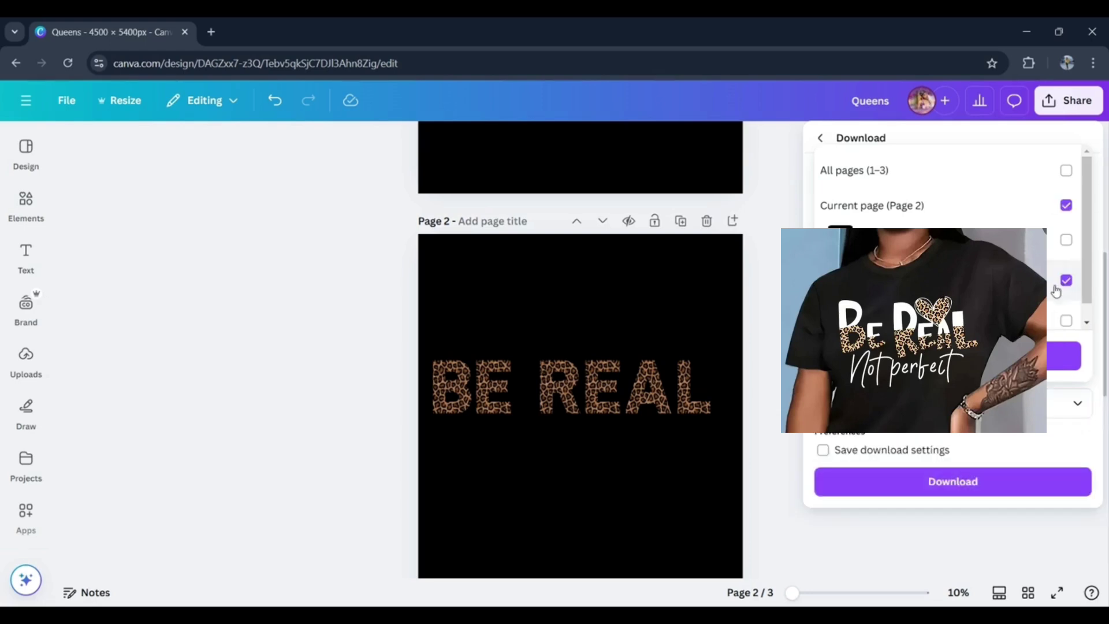
pyautogui.click(1057, 355)
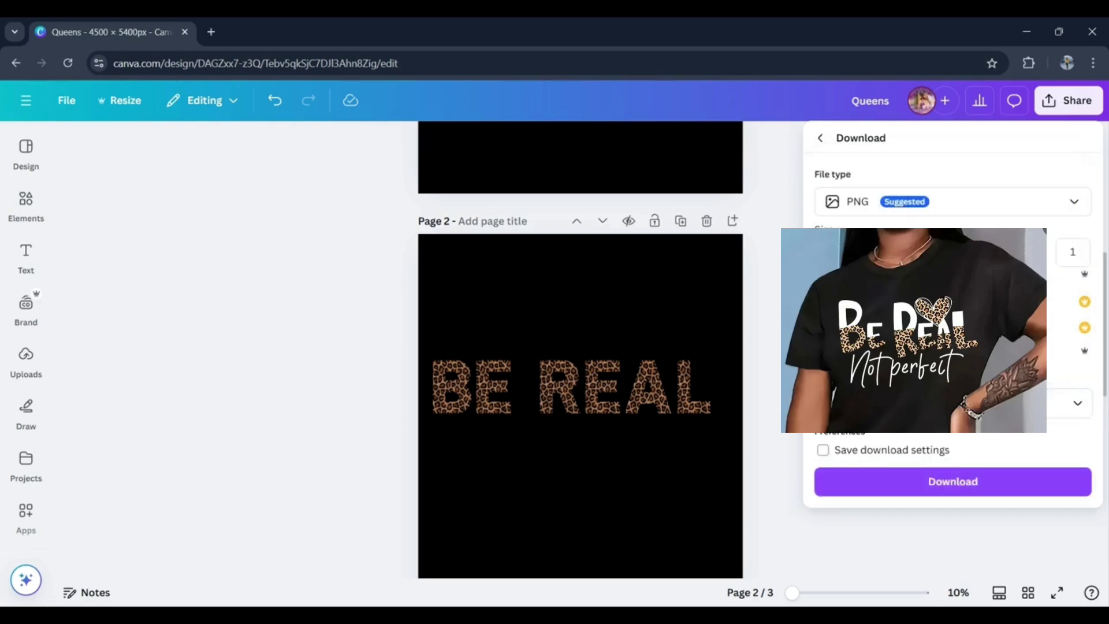
pyautogui.click(931, 483)
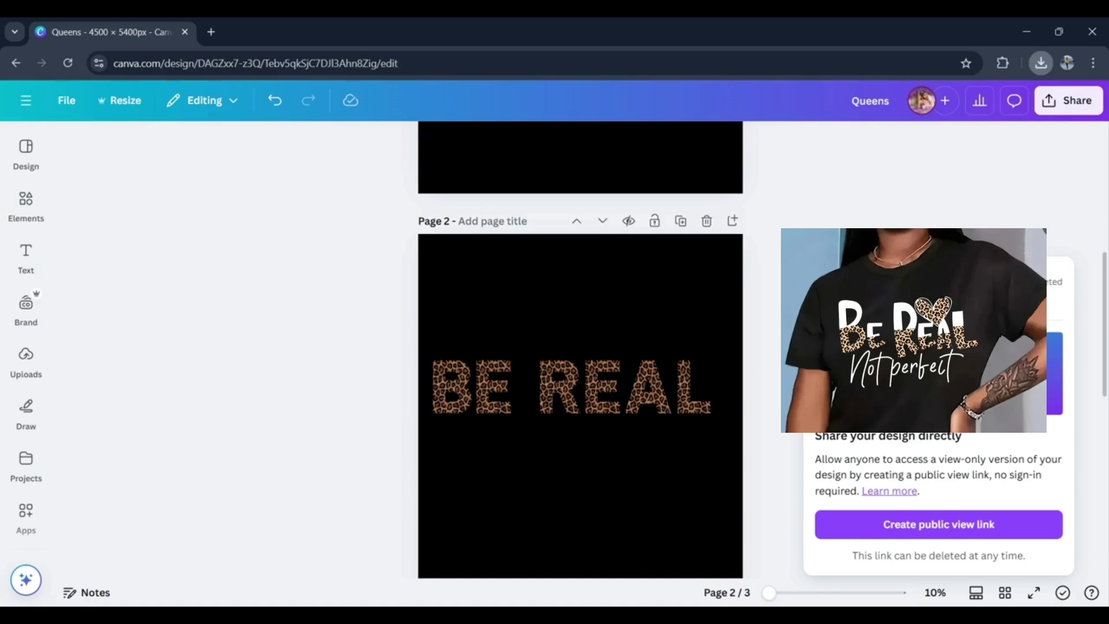
# - Paste the exported lettering image onto page 2, place it above the framed letters, and crop its upper and lower edges close to BE REAL
pyautogui.hotkey('ctrl', 'v')
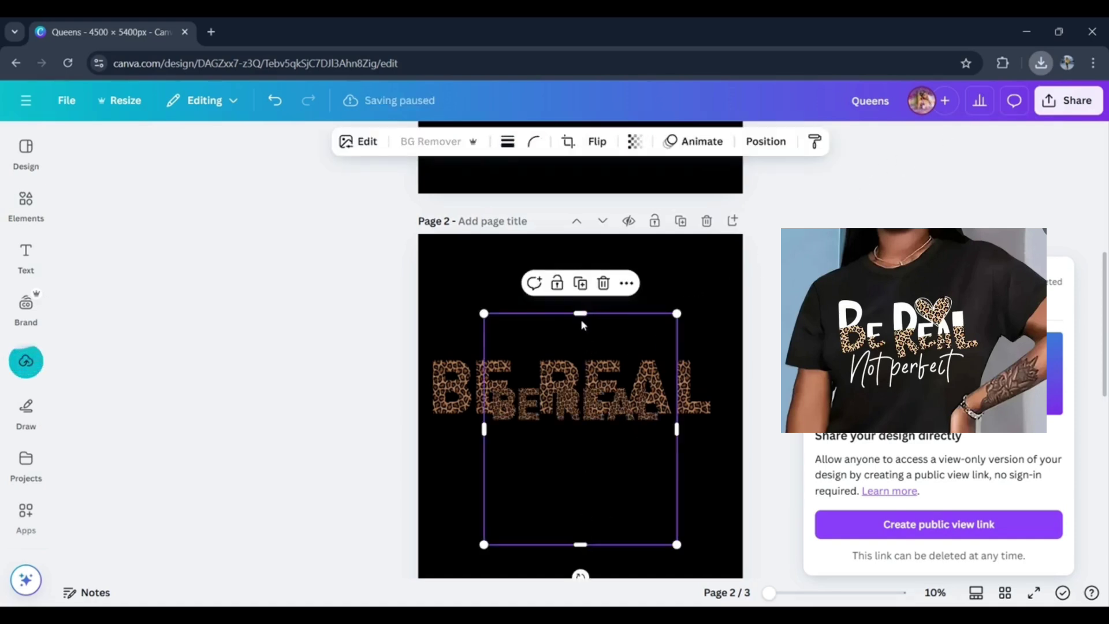
pyautogui.moveTo(581, 316); pyautogui.dragTo(580, 351)
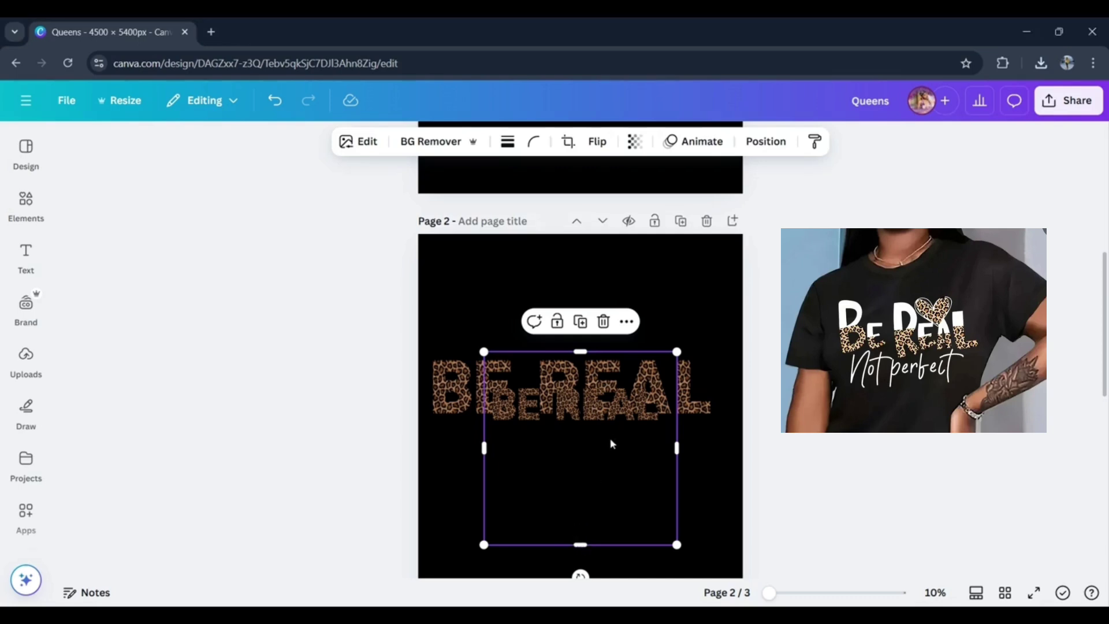
pyautogui.moveTo(601, 419); pyautogui.dragTo(612, 310)
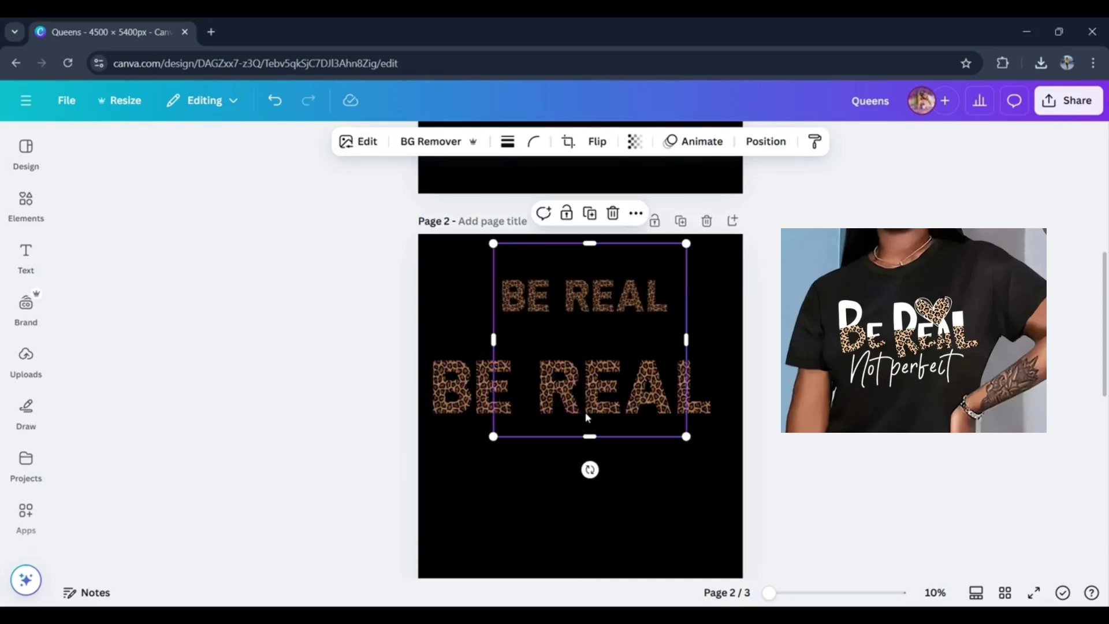
pyautogui.moveTo(588, 437); pyautogui.dragTo(607, 331)
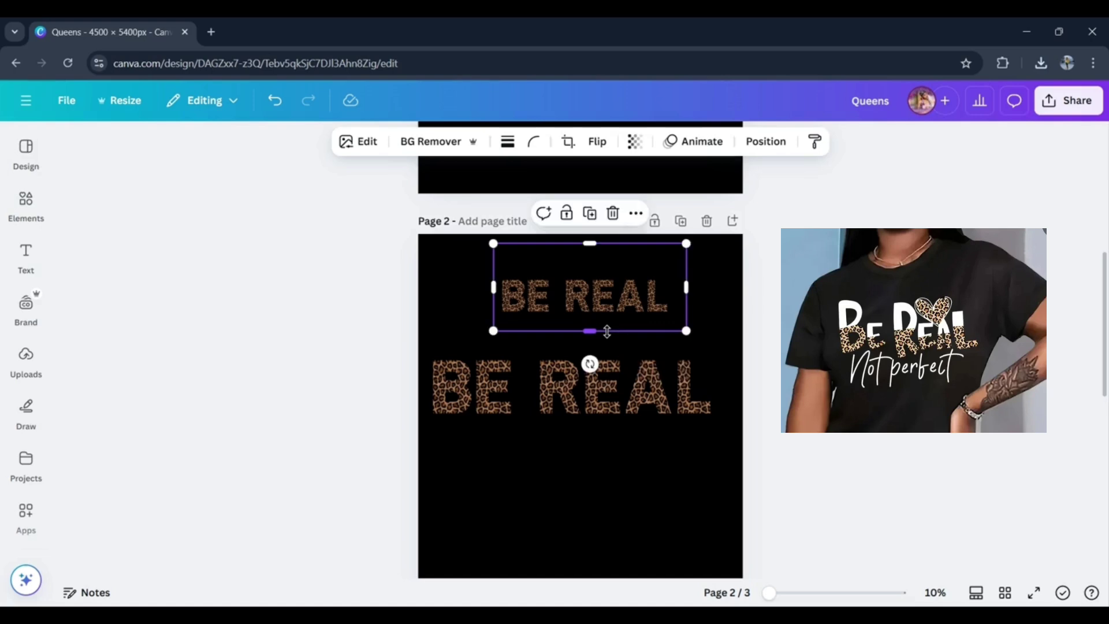
pyautogui.moveTo(590, 243); pyautogui.dragTo(591, 266)
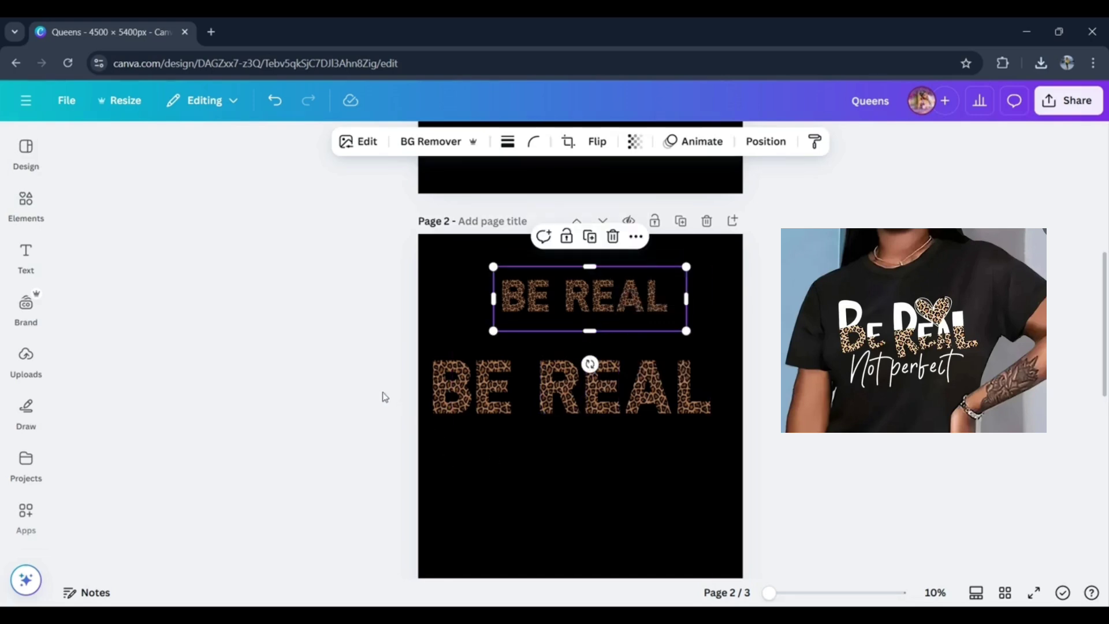
# - Delete the framed BE REAL letters and enlarge the lettering image to nearly the page width in their place
pyautogui.moveTo(382, 406); pyautogui.dragTo(757, 389)
pyautogui.press('Delete')
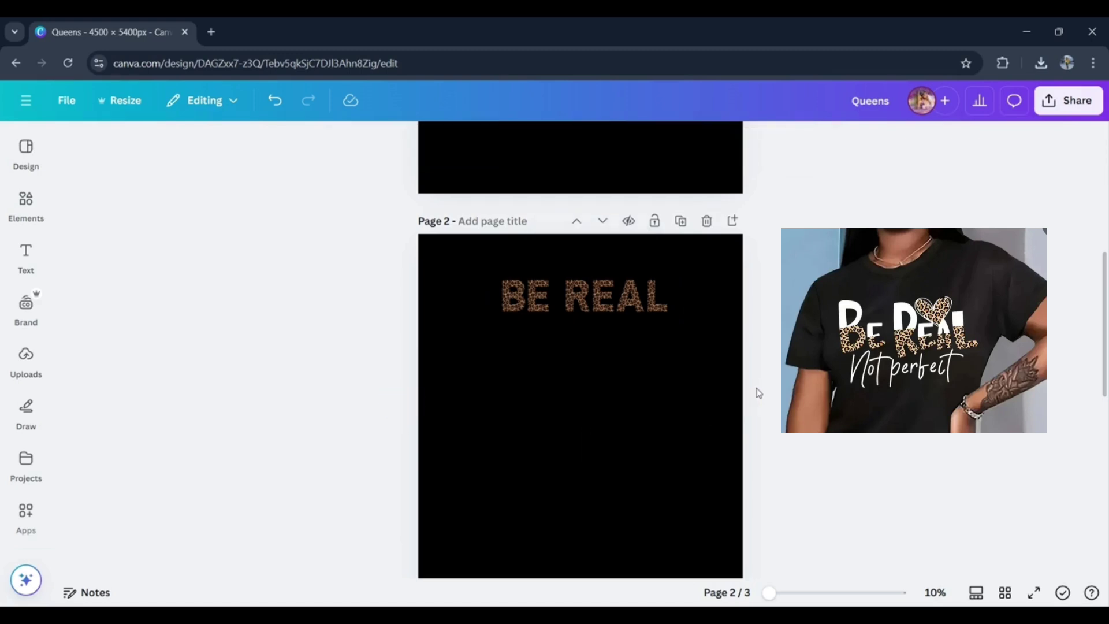
pyautogui.click(631, 292)
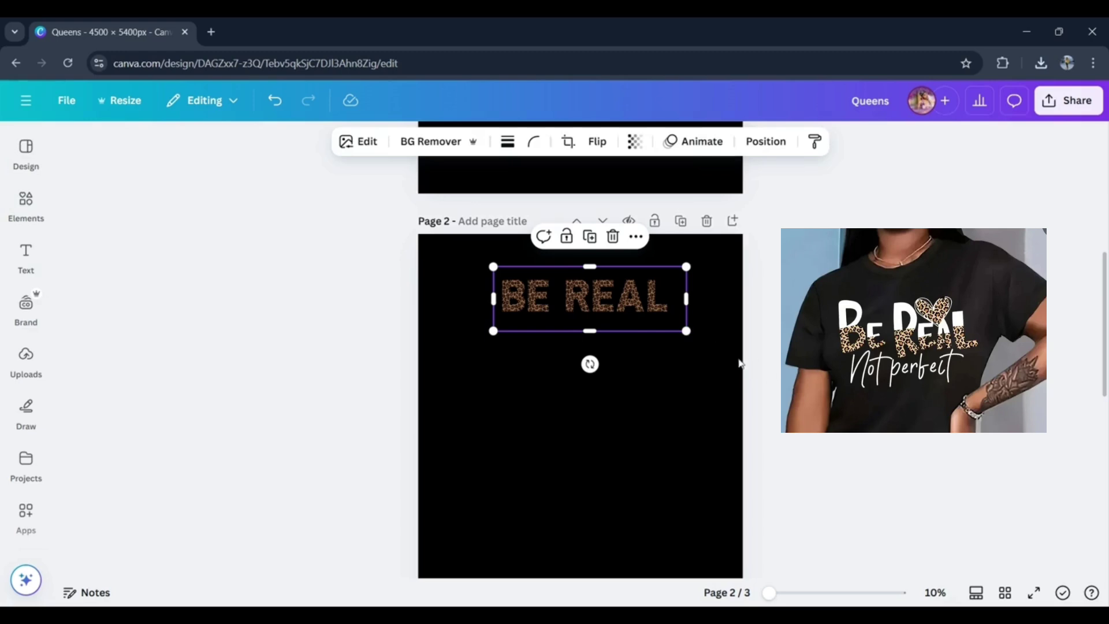
pyautogui.moveTo(686, 330); pyautogui.dragTo(752, 370)
pyautogui.moveTo(696, 331); pyautogui.dragTo(624, 401)
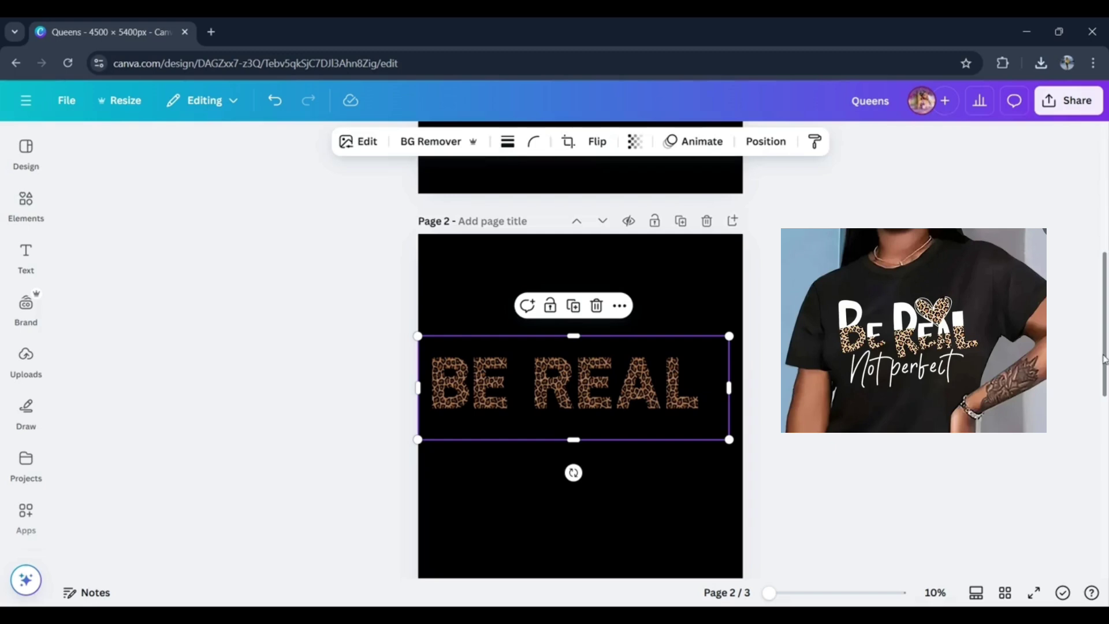
# - Crop the leopard BE REAL image on page 2 from above so only the lower half of the letters remains
pyautogui.moveTo(1103, 359); pyautogui.dragTo(1100, 329)
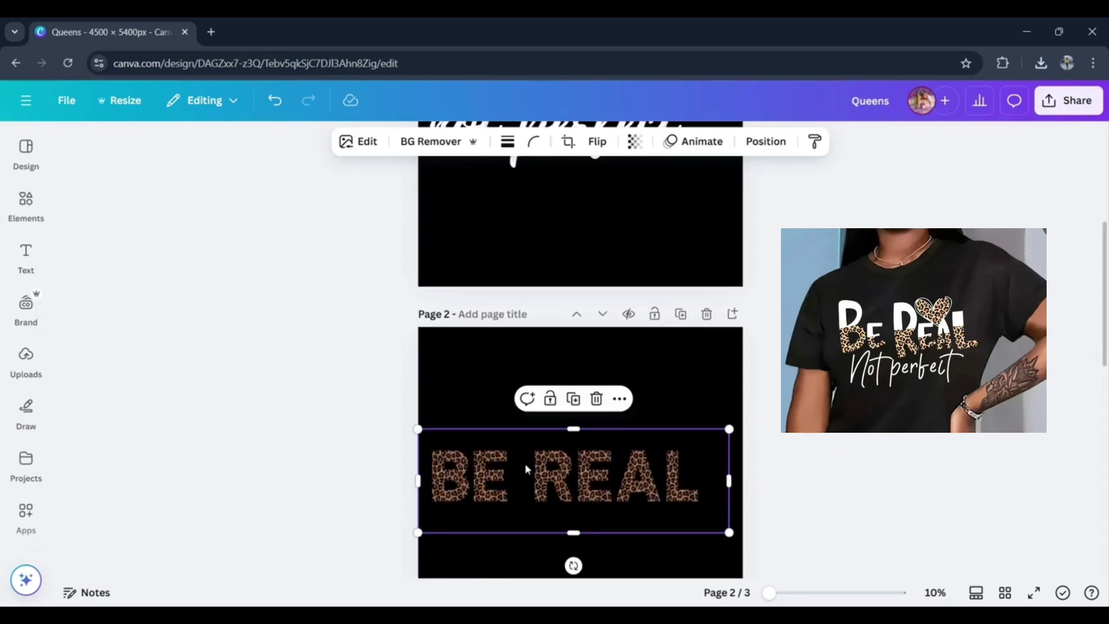
pyautogui.doubleClick(547, 496)
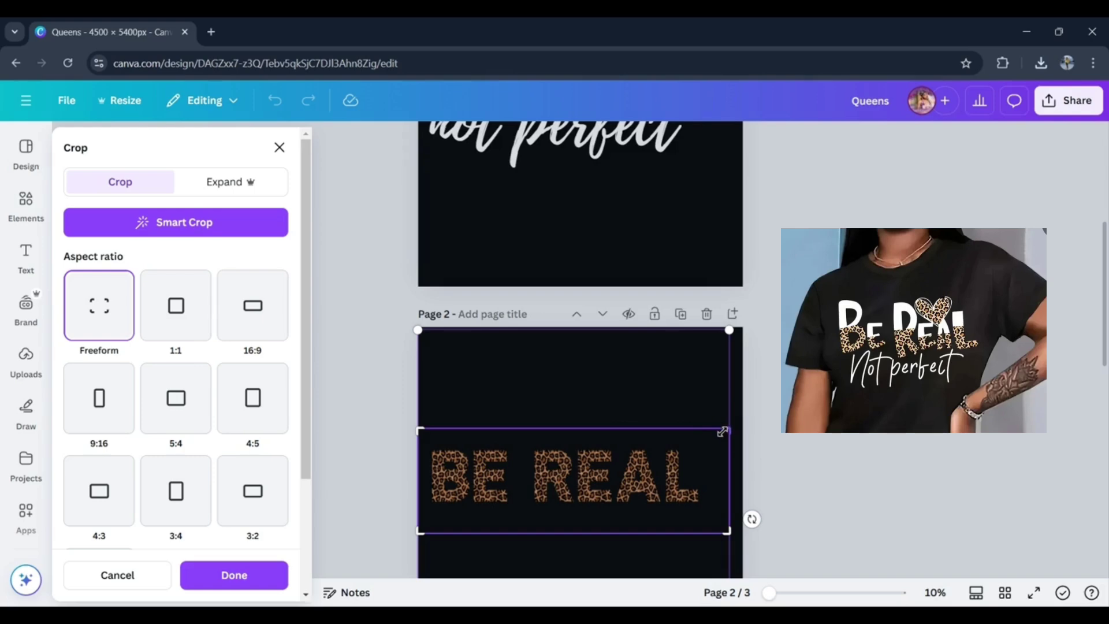
pyautogui.moveTo(725, 430); pyautogui.dragTo(725, 478)
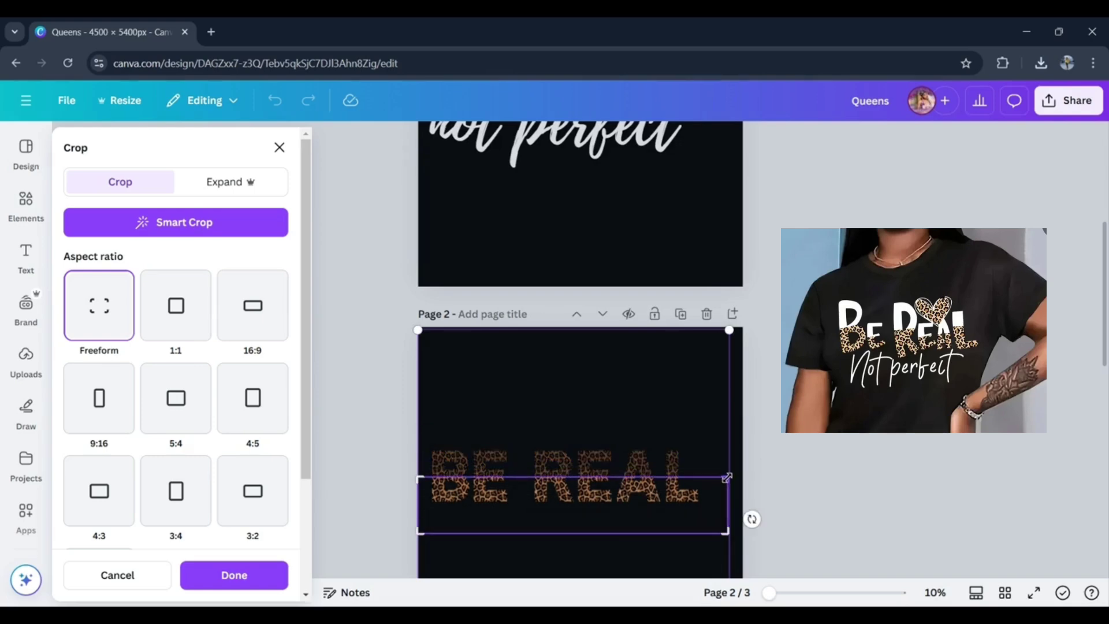
pyautogui.click(803, 439)
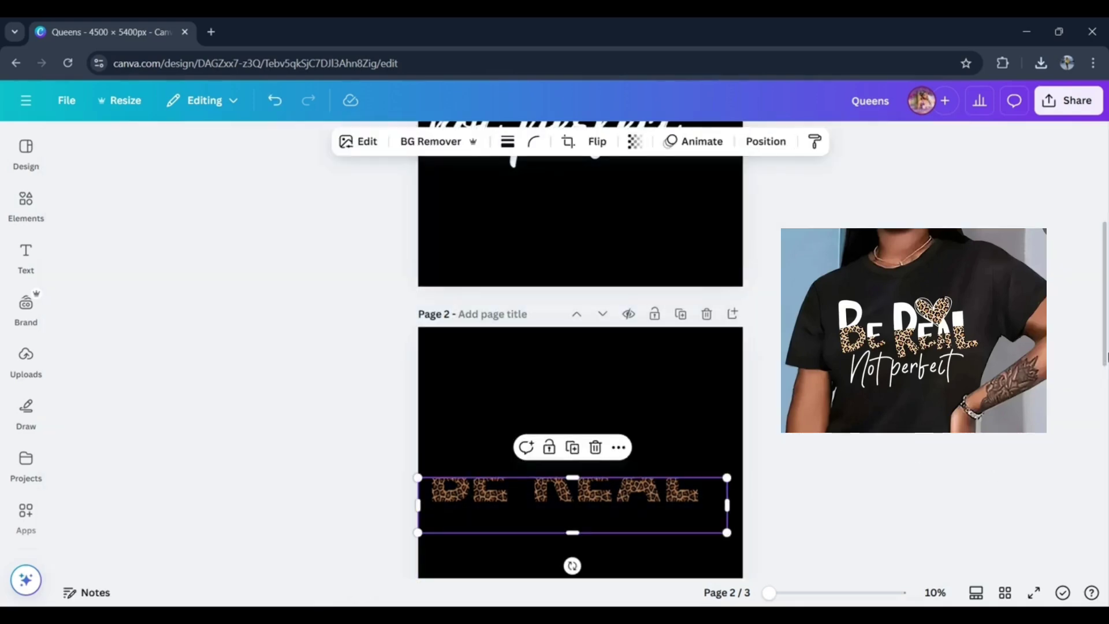
# - Duplicate the white BE REAL letters on page 3, keeping the copy below the original
pyautogui.moveTo(1104, 355); pyautogui.dragTo(872, 539)
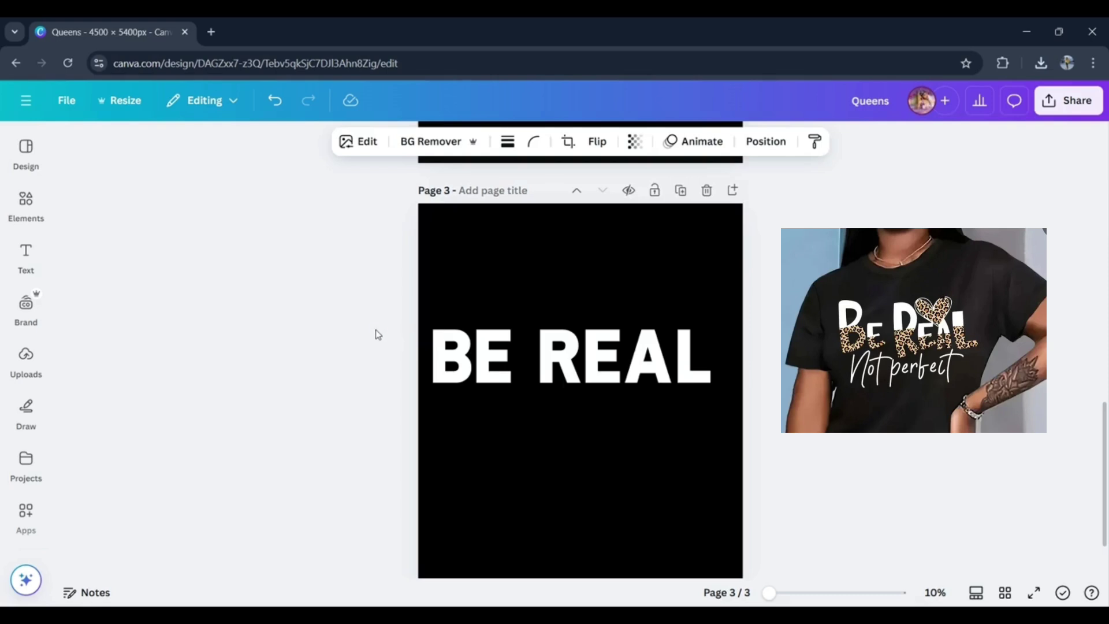
pyautogui.moveTo(375, 335); pyautogui.dragTo(712, 384)
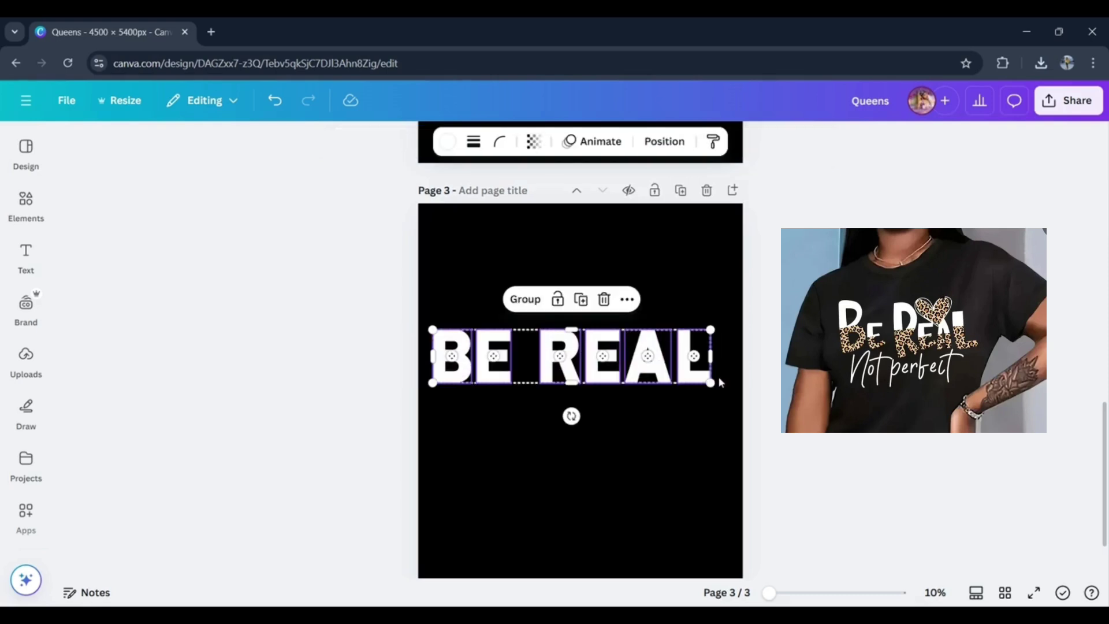
pyautogui.click(581, 300)
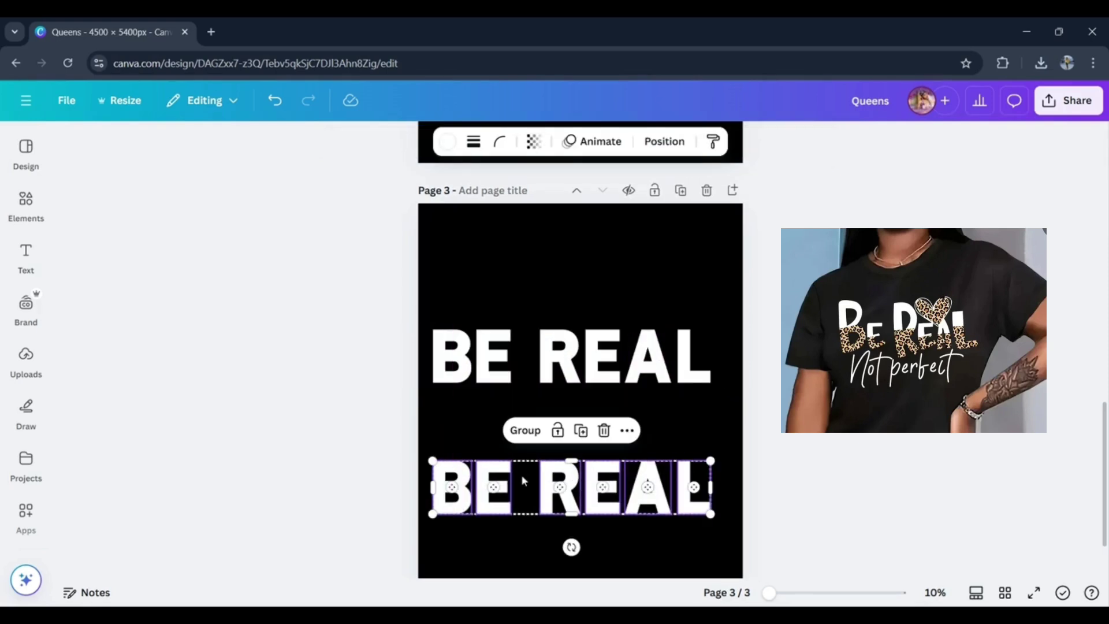
pyautogui.click(340, 487)
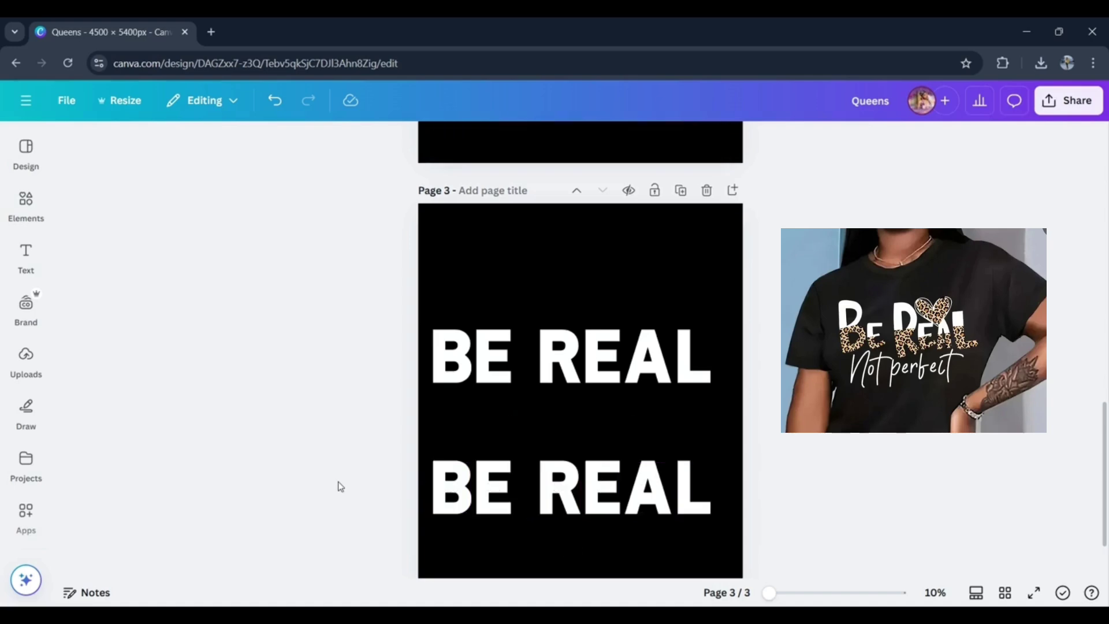
pyautogui.moveTo(322, 483); pyautogui.dragTo(898, 499)
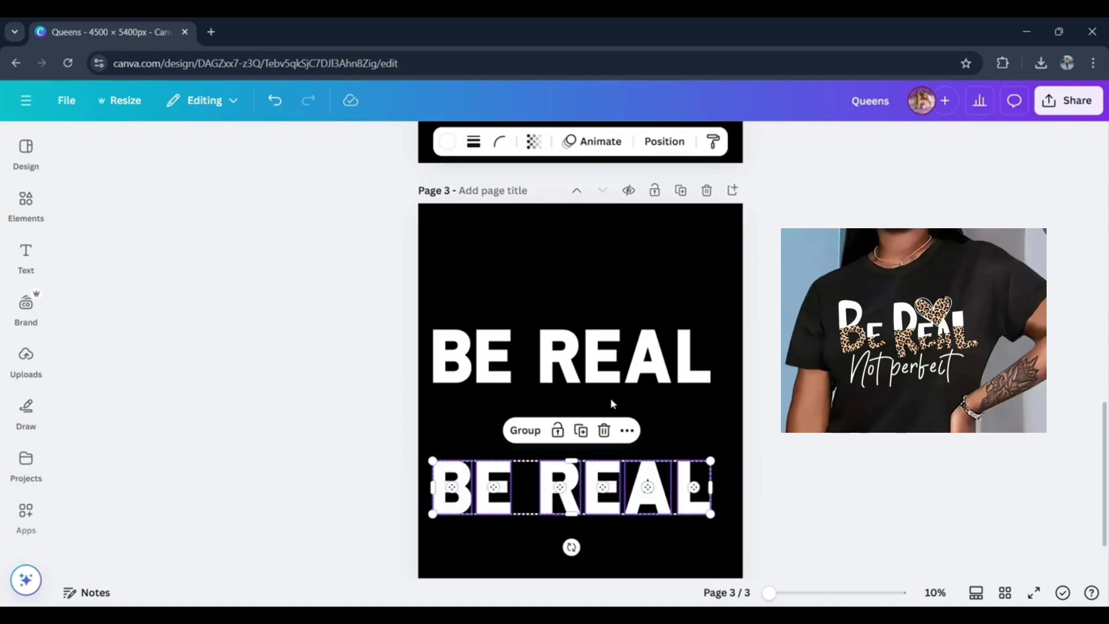
pyautogui.click(532, 437)
pyautogui.click(389, 448)
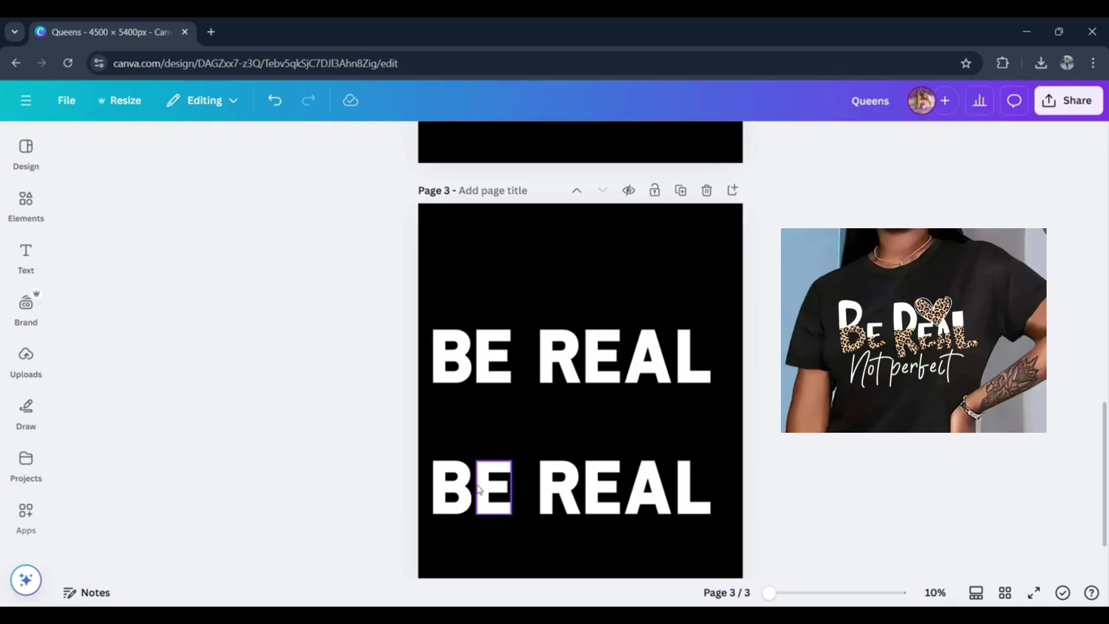
# - In the lower BE REAL copy, stretch the B slightly taller and squash the A down to a fraction of its height
pyautogui.click(460, 498)
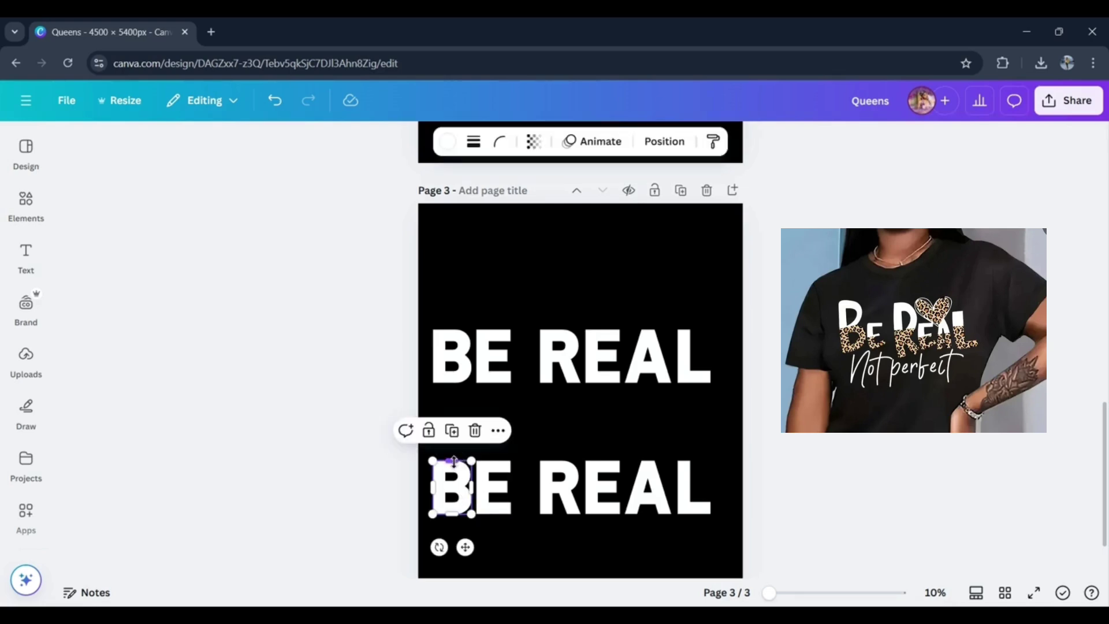
pyautogui.moveTo(465, 459)
pyautogui.mouseDown()
pyautogui.moveTo(453, 480)
pyautogui.moveTo(457, 441)
pyautogui.moveTo(454, 480)
pyautogui.moveTo(449, 448)
pyautogui.moveTo(455, 457)
pyautogui.mouseUp()
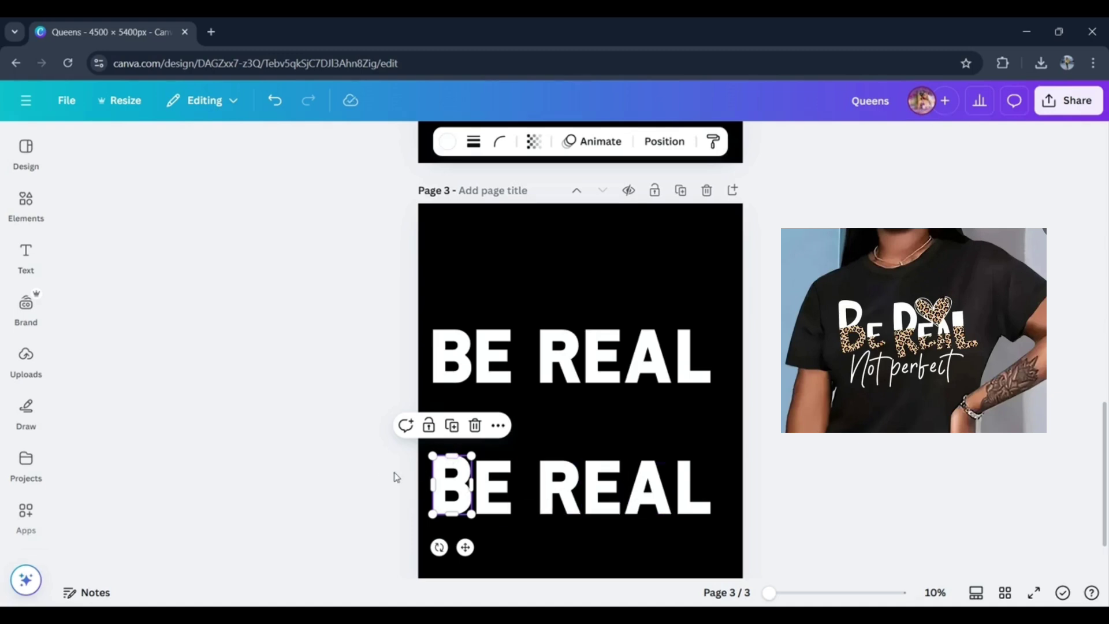
pyautogui.click(701, 452)
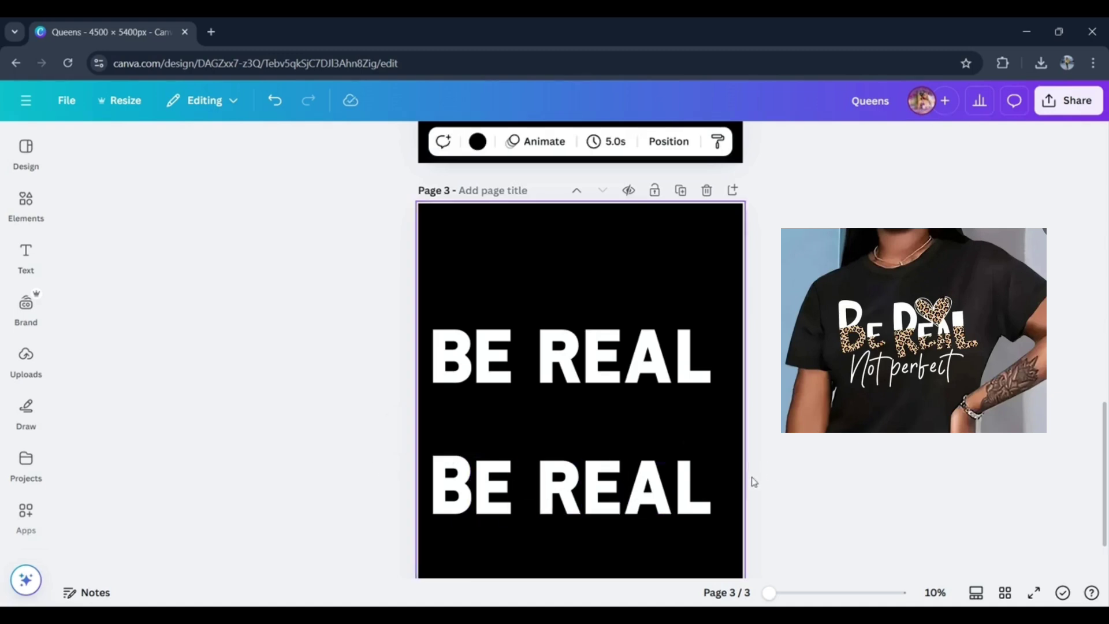
pyautogui.click(667, 484)
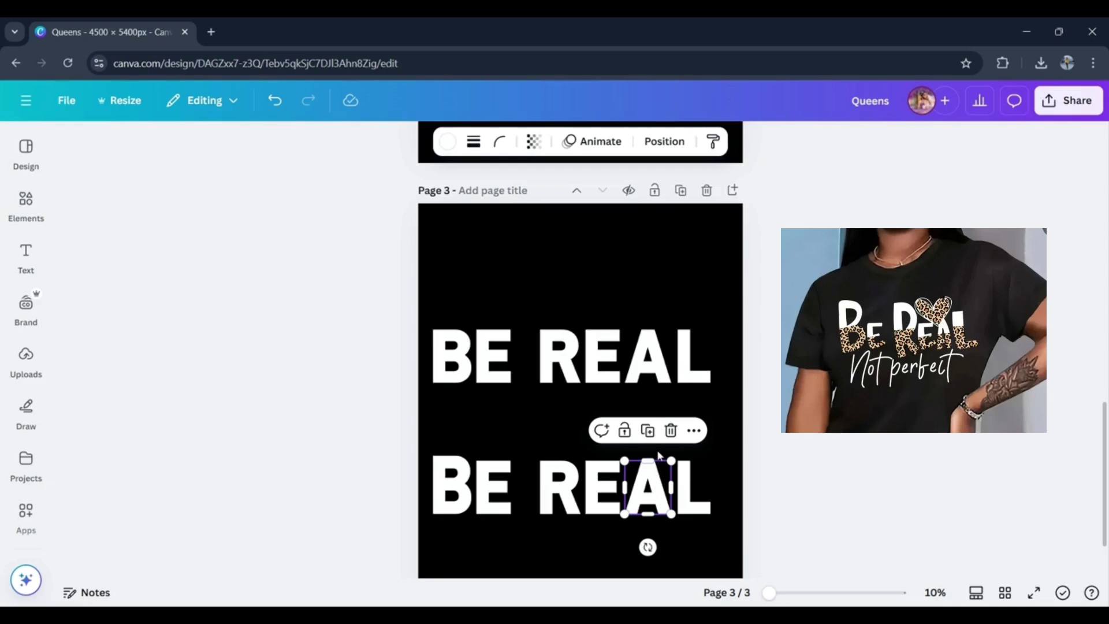
pyautogui.moveTo(647, 460); pyautogui.dragTo(651, 495)
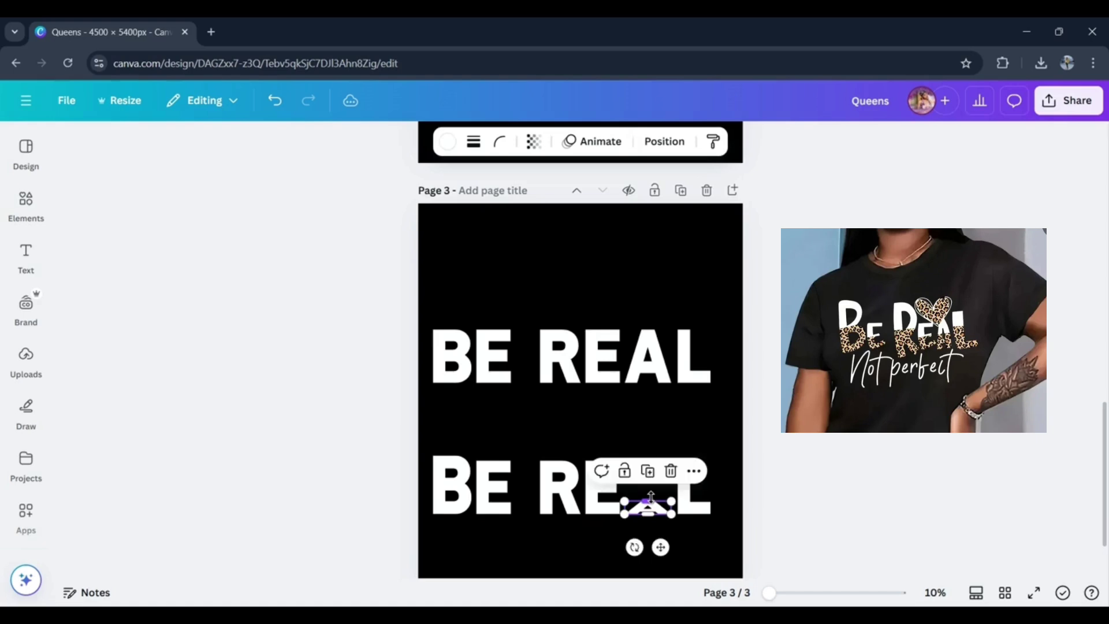
pyautogui.click(672, 443)
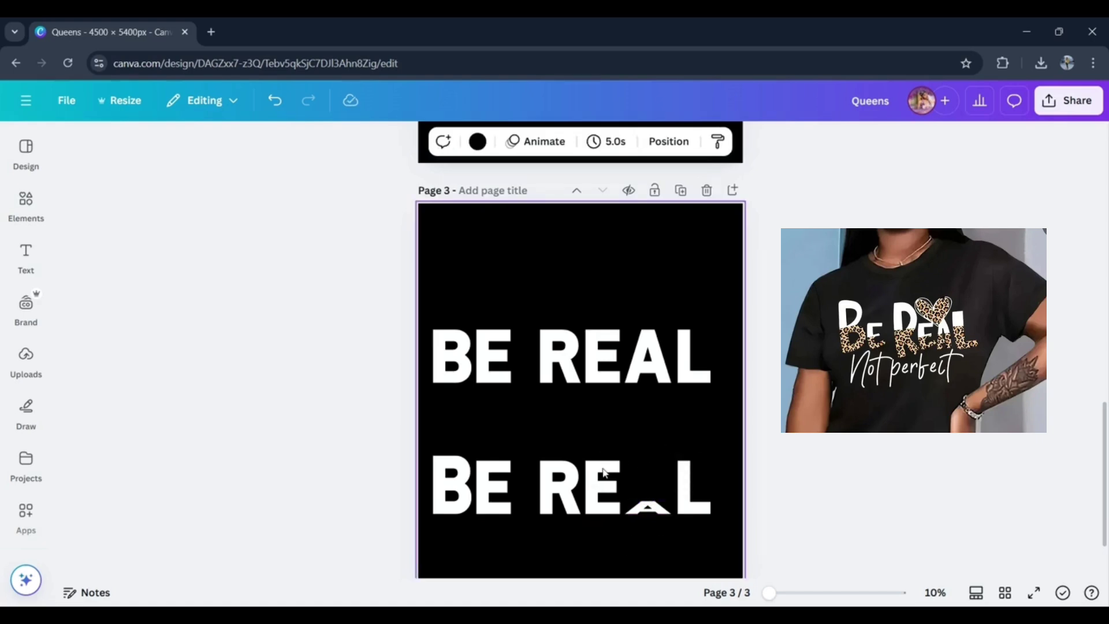
pyautogui.click(401, 456)
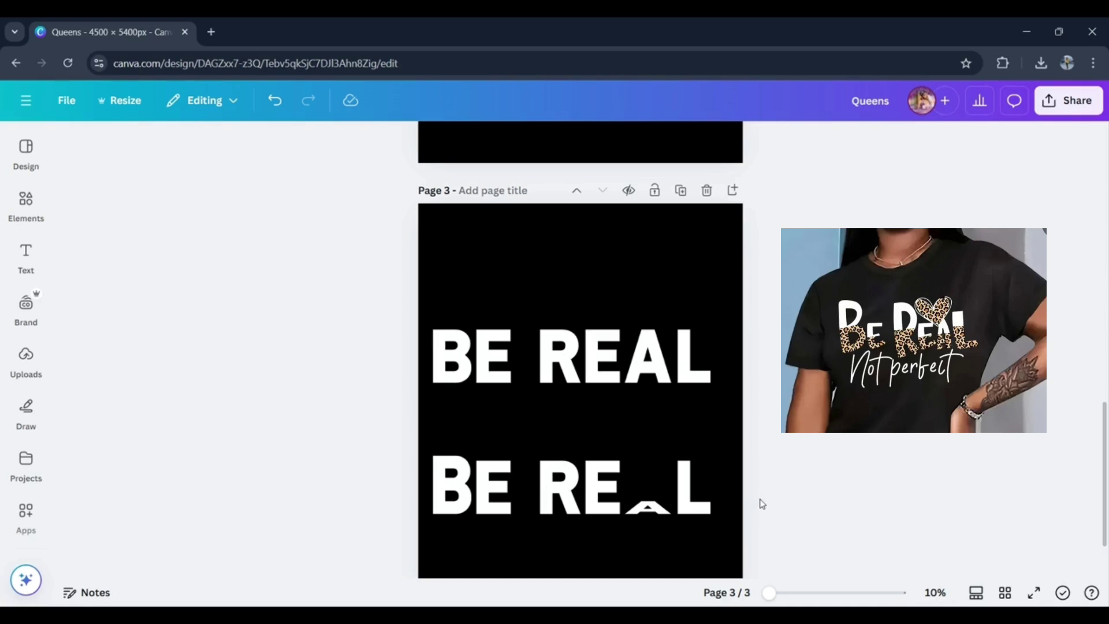
# - Group the reshaped BE REAL letters and move the group from page 3 up to page 2
pyautogui.moveTo(801, 494); pyautogui.dragTo(343, 517)
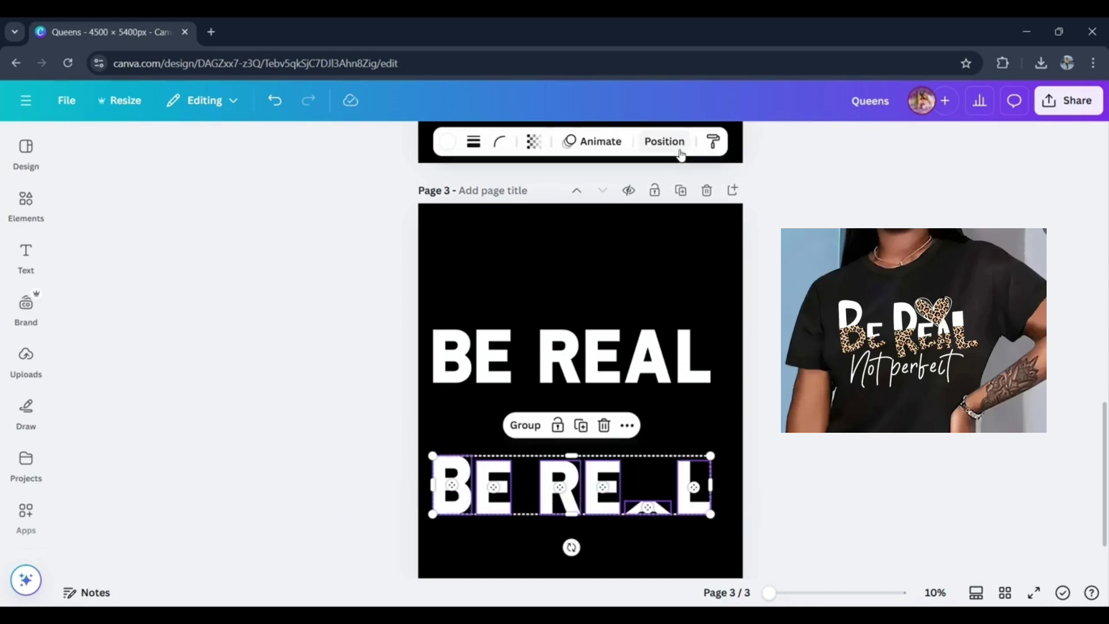
pyautogui.click(826, 324)
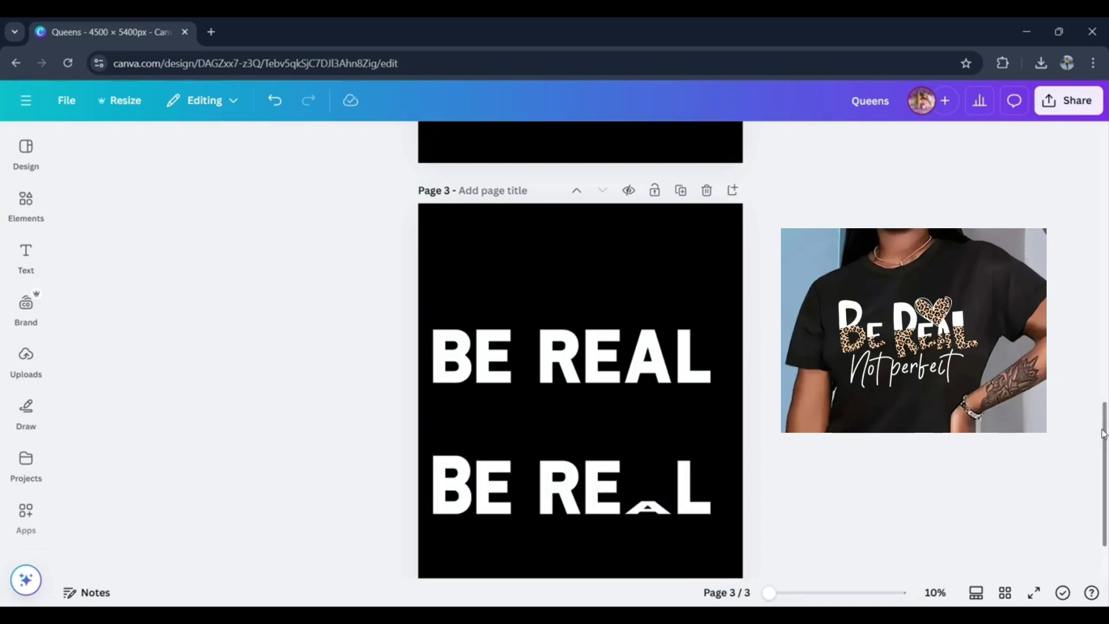
pyautogui.moveTo(1105, 442); pyautogui.dragTo(1100, 518)
pyautogui.scroll(1, 1105, 475)
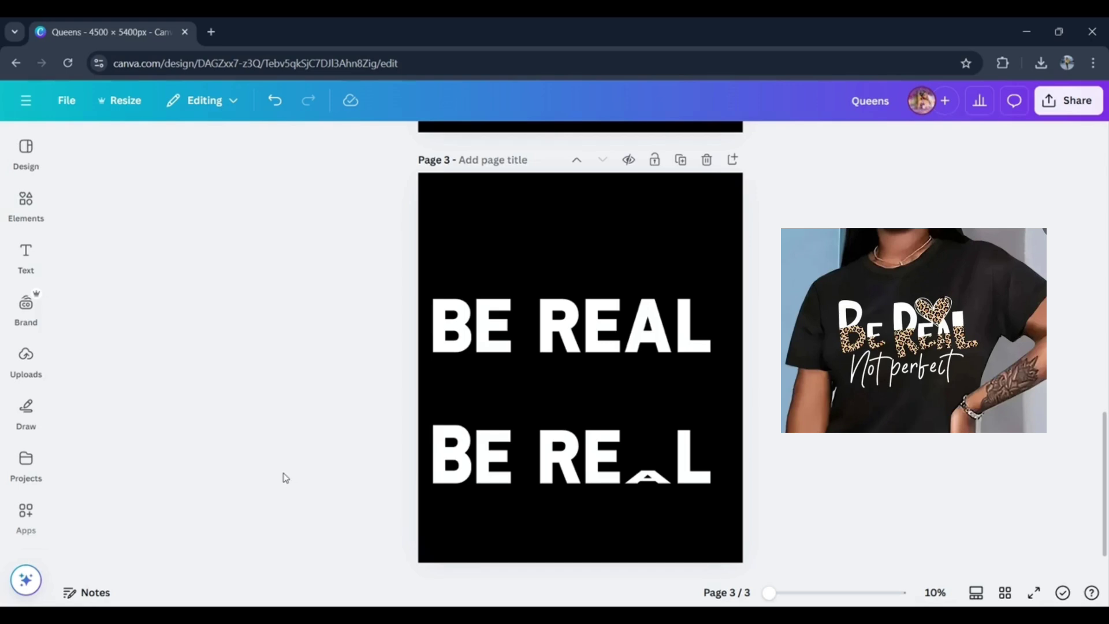
pyautogui.moveTo(284, 472); pyautogui.dragTo(758, 453)
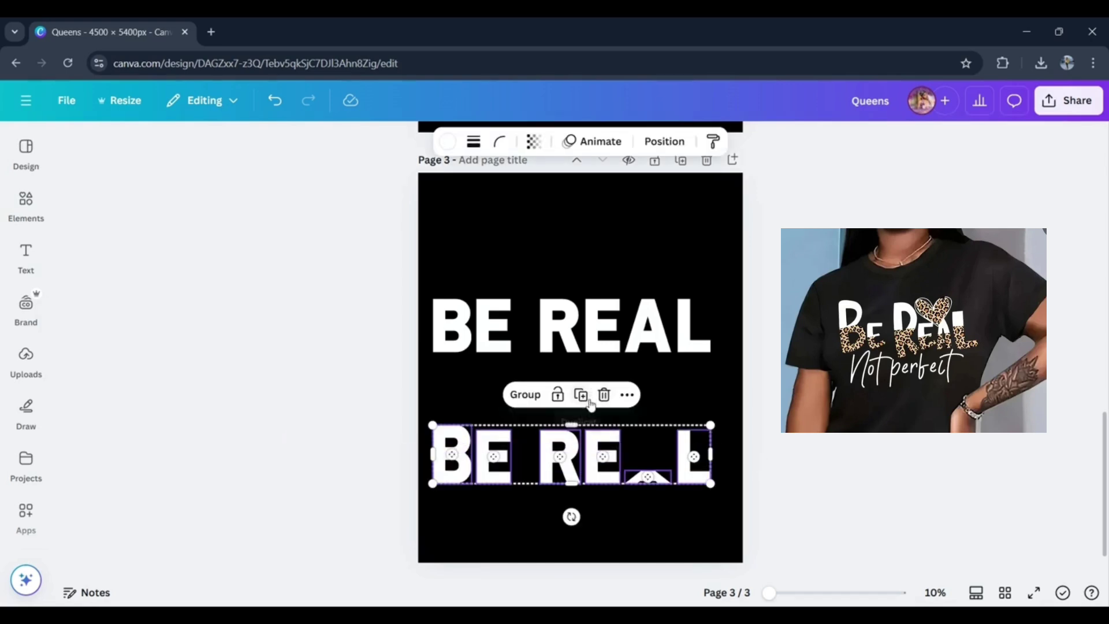
pyautogui.click(535, 396)
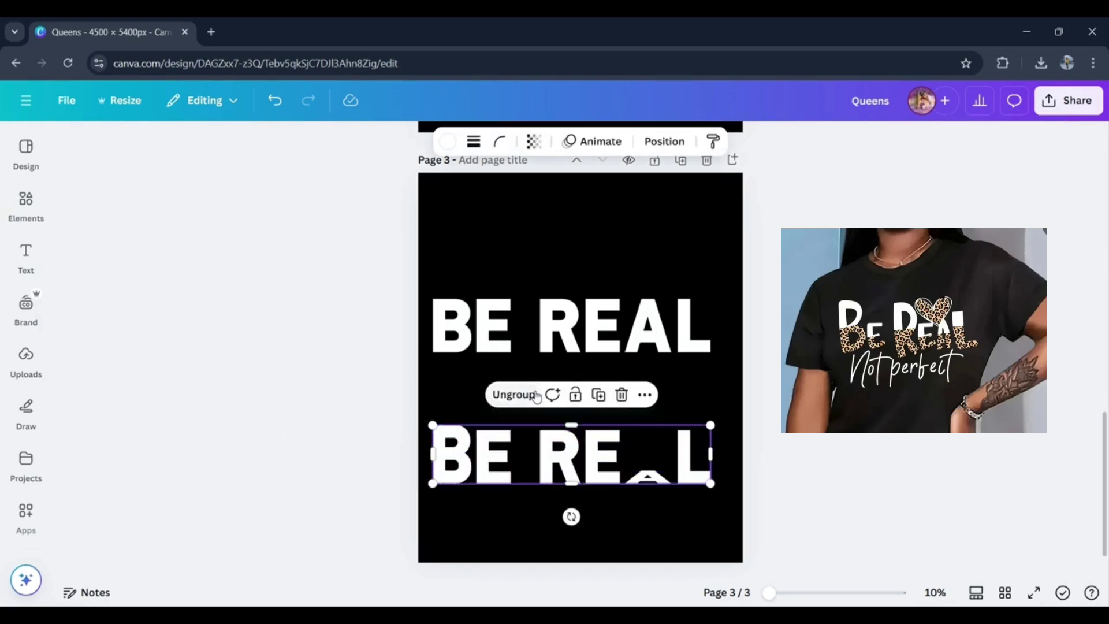
pyautogui.moveTo(560, 445); pyautogui.dragTo(579, 81)
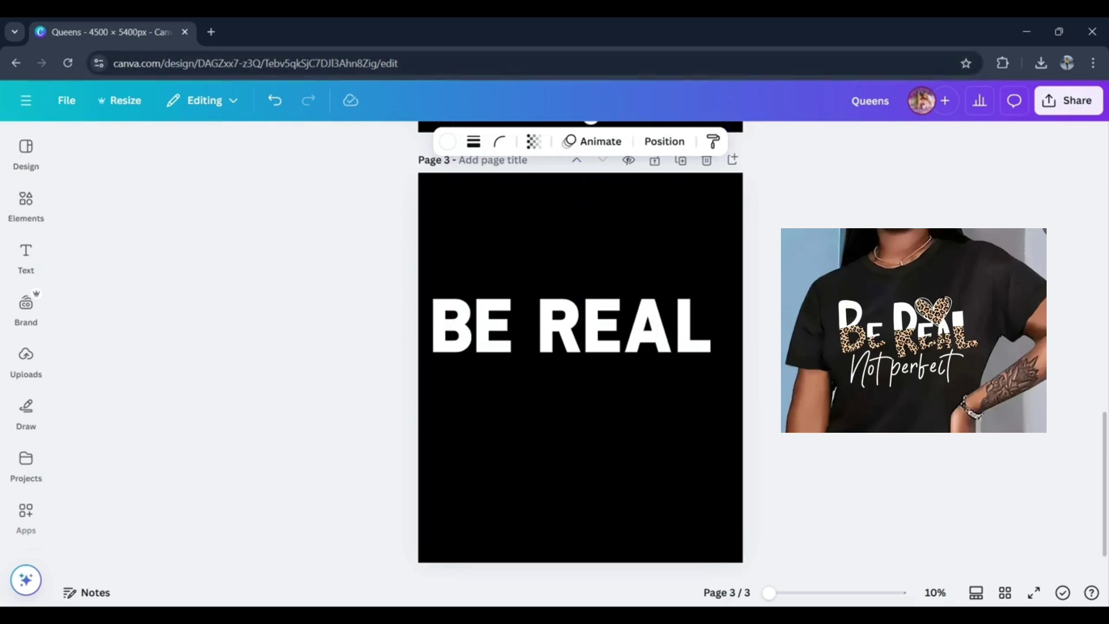
# - Download only page 3 with the white BE REAL lettering as a PNG
pyautogui.click(1073, 104)
pyautogui.click(846, 382)
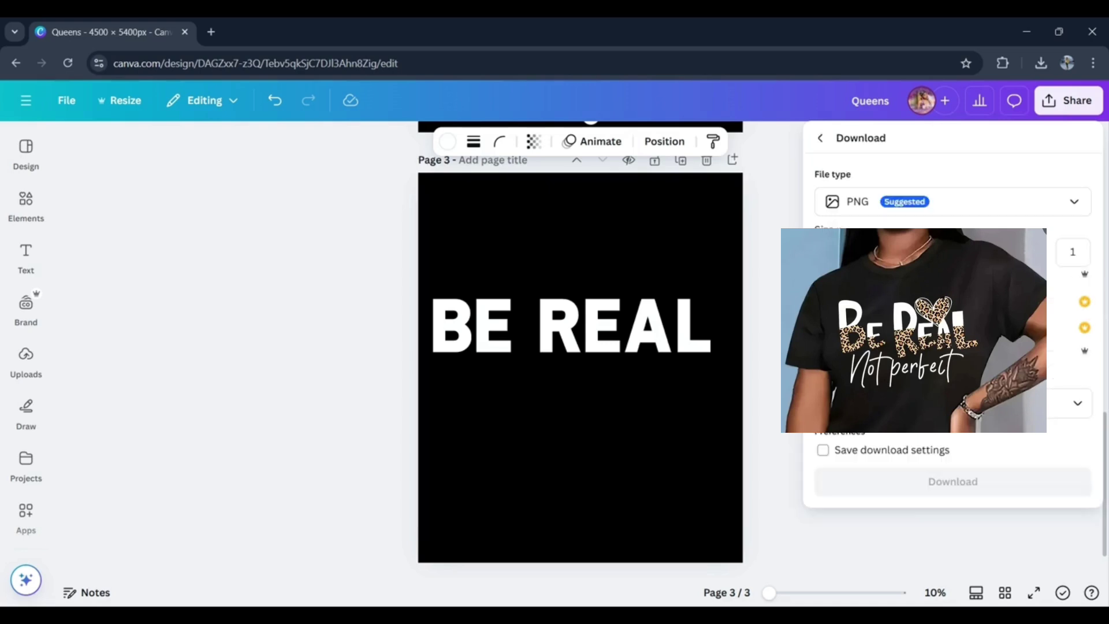
pyautogui.click(1077, 406)
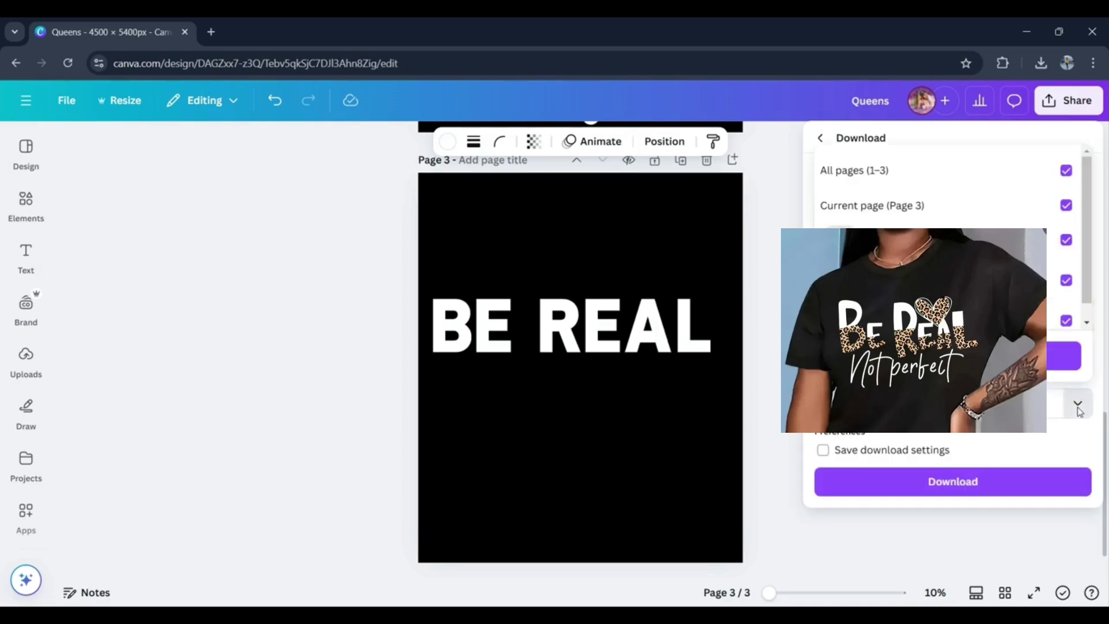
pyautogui.click(1066, 169)
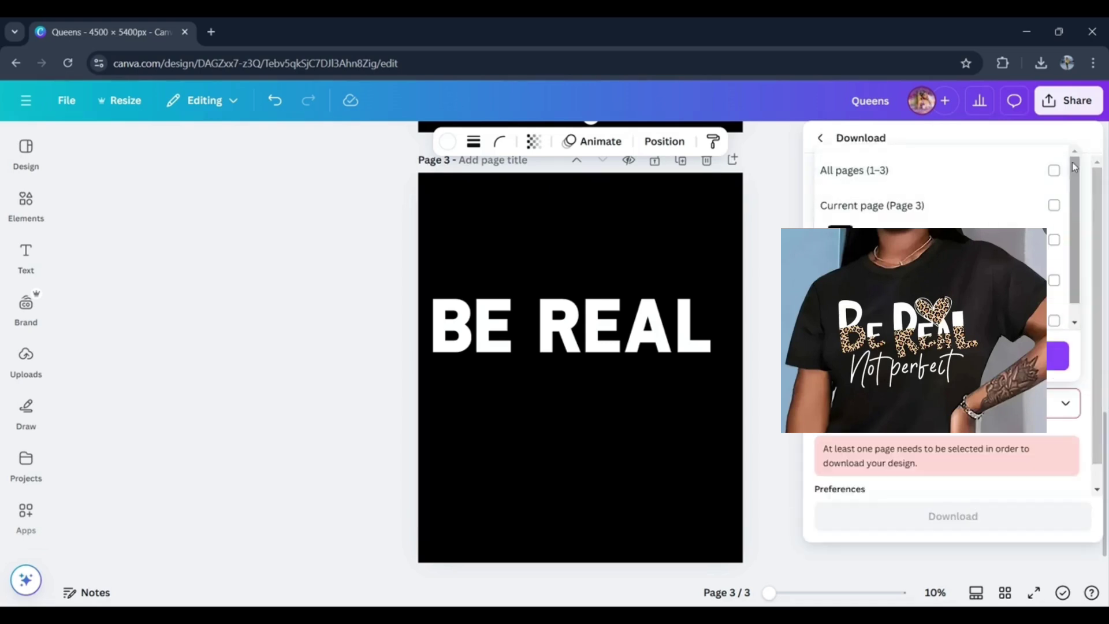
pyautogui.click(1054, 321)
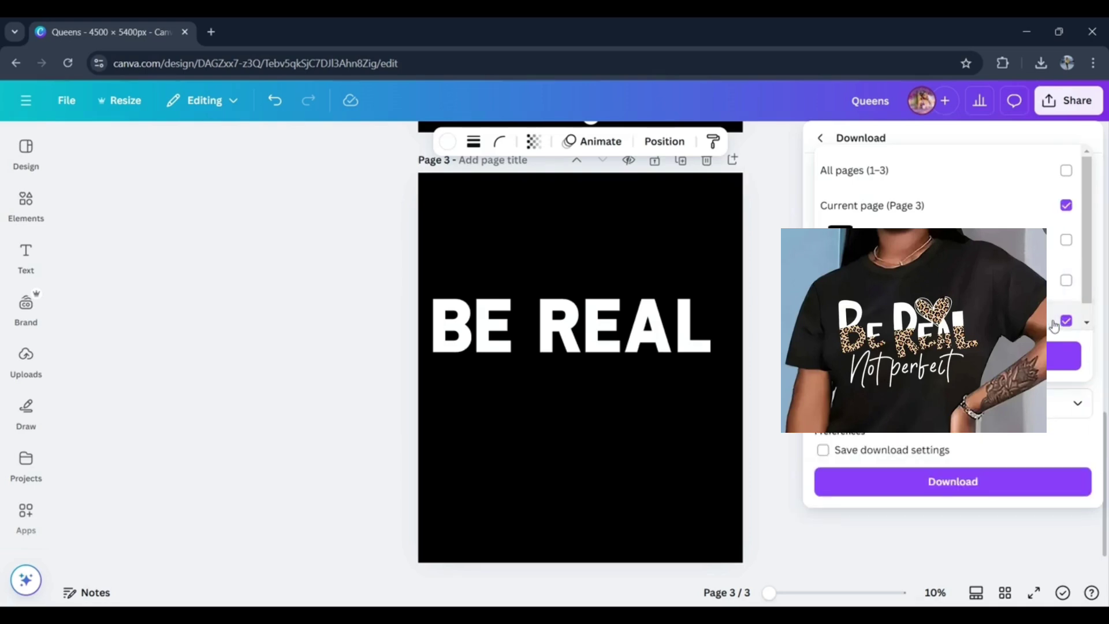
pyautogui.click(1064, 356)
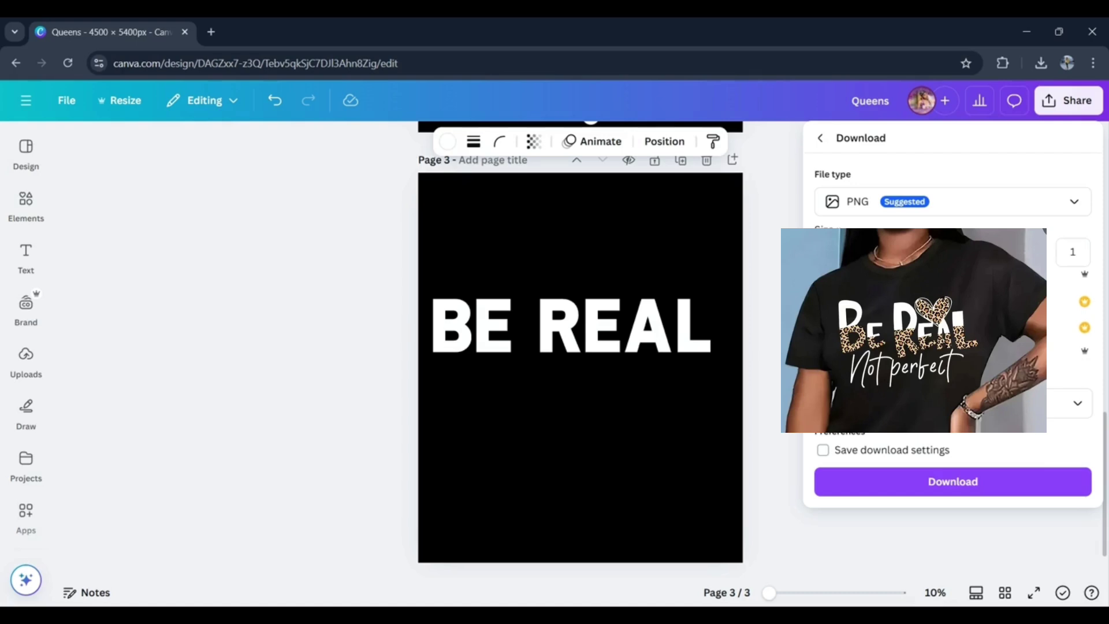
pyautogui.click(933, 485)
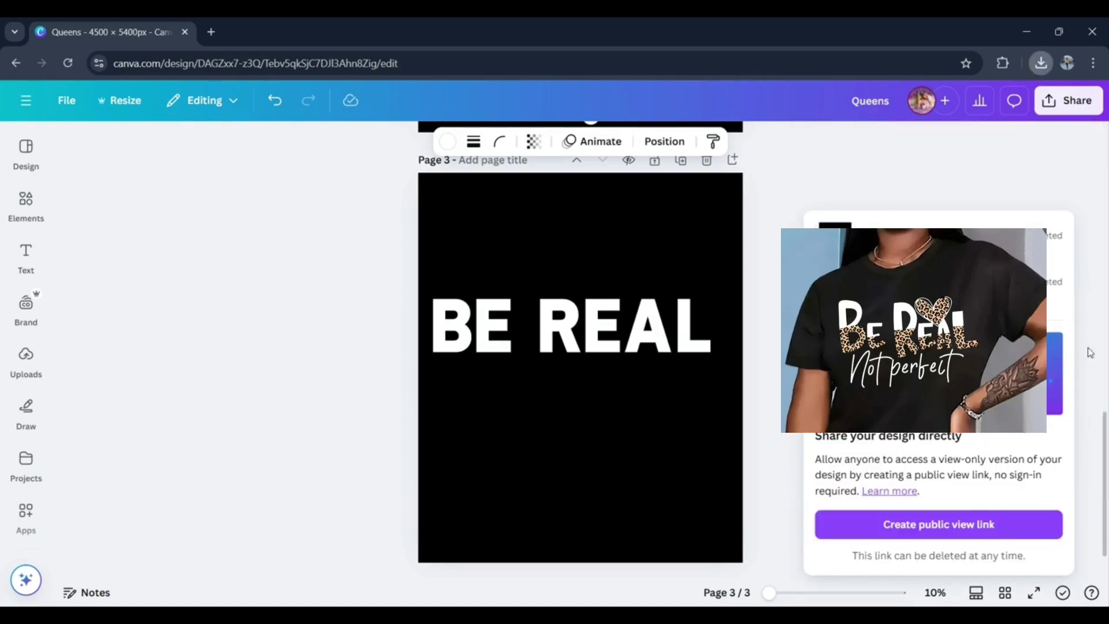
# - Move the reshaped white lettering group from page 2 back onto page 3
pyautogui.scroll(-1, 1090, 353)
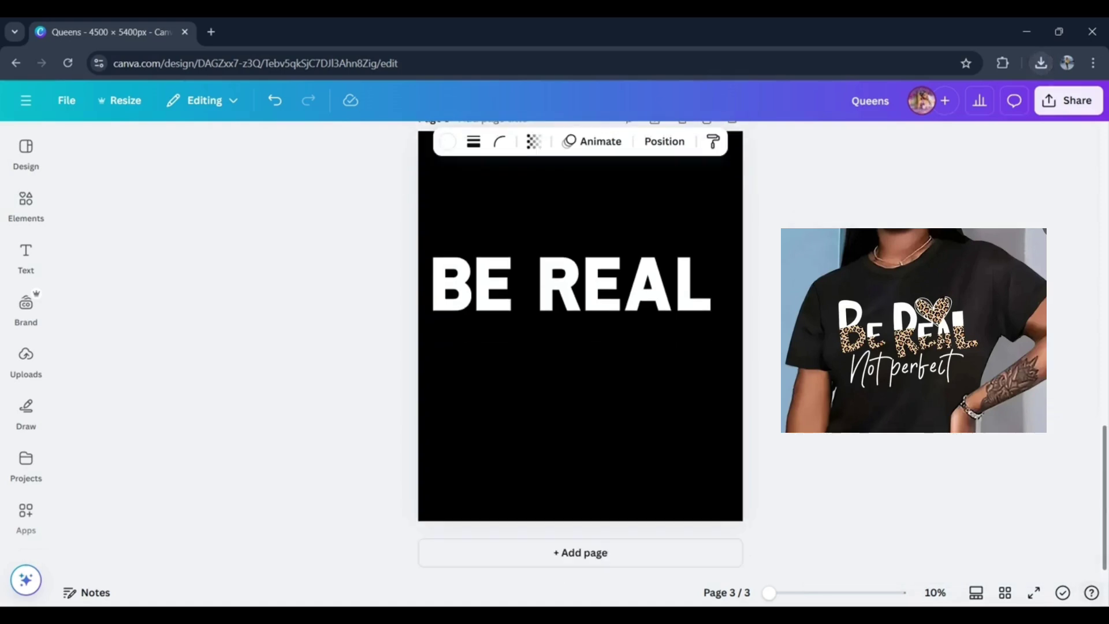
pyautogui.moveTo(1106, 518); pyautogui.dragTo(1107, 399)
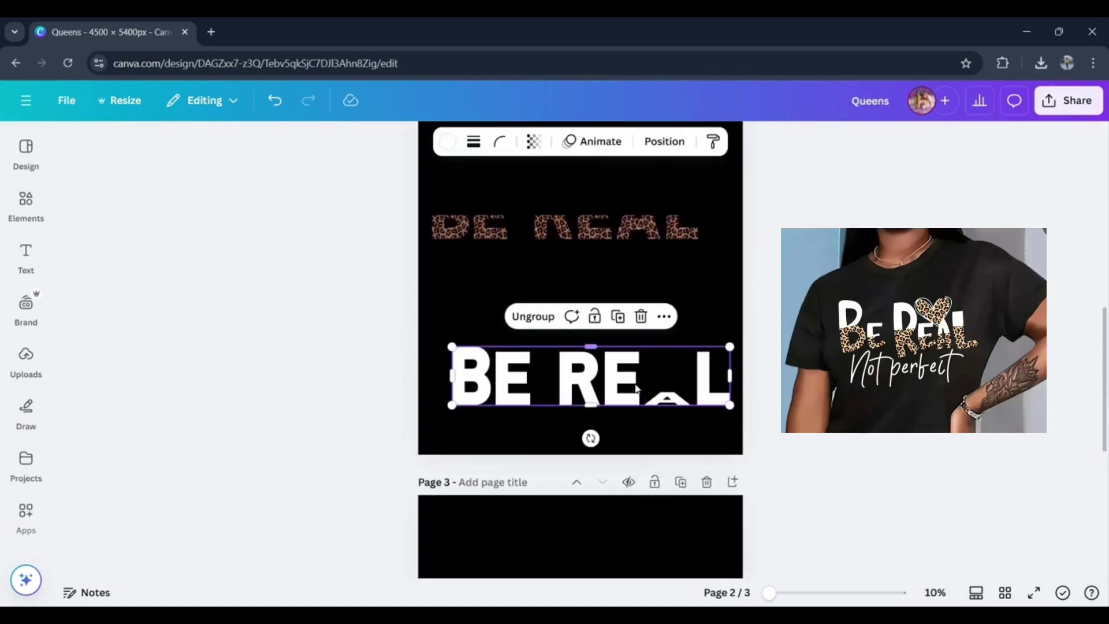
pyautogui.moveTo(613, 397); pyautogui.dragTo(602, 580)
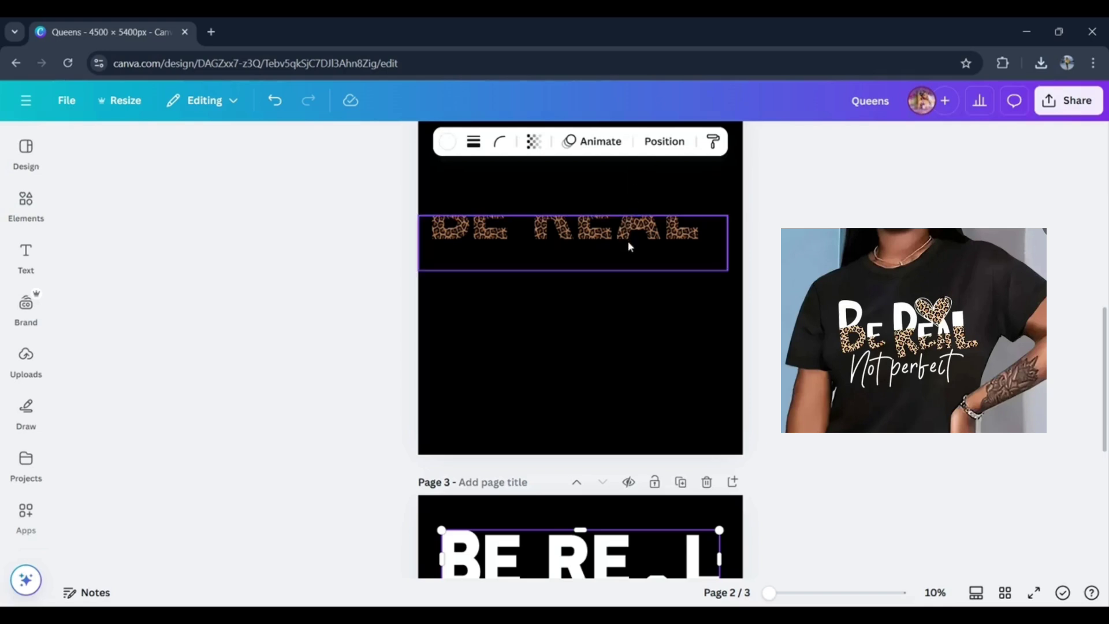
# - Extend the leopard image's crop on page 2 upward to include the full height of the BE REAL letters
pyautogui.doubleClick(615, 226)
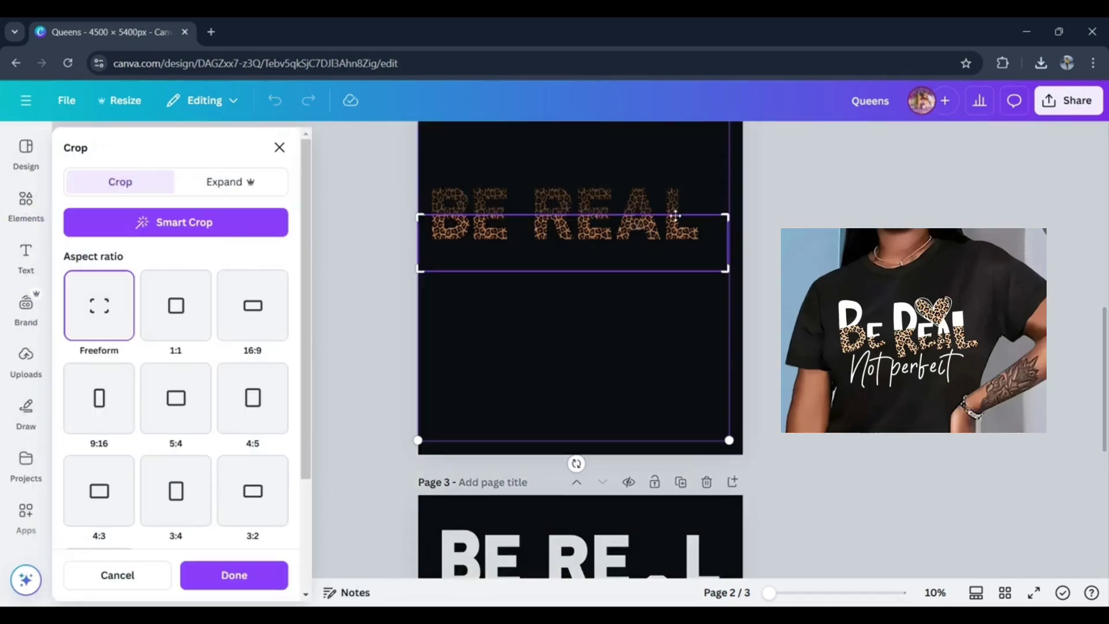
pyautogui.moveTo(727, 217); pyautogui.dragTo(719, 177)
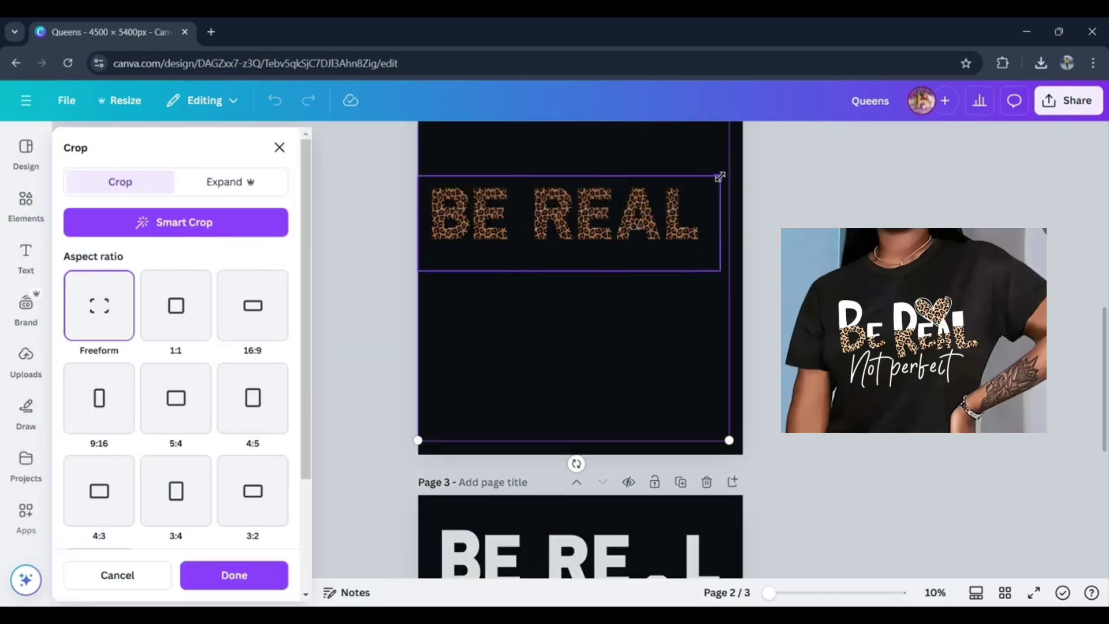
pyautogui.click(854, 266)
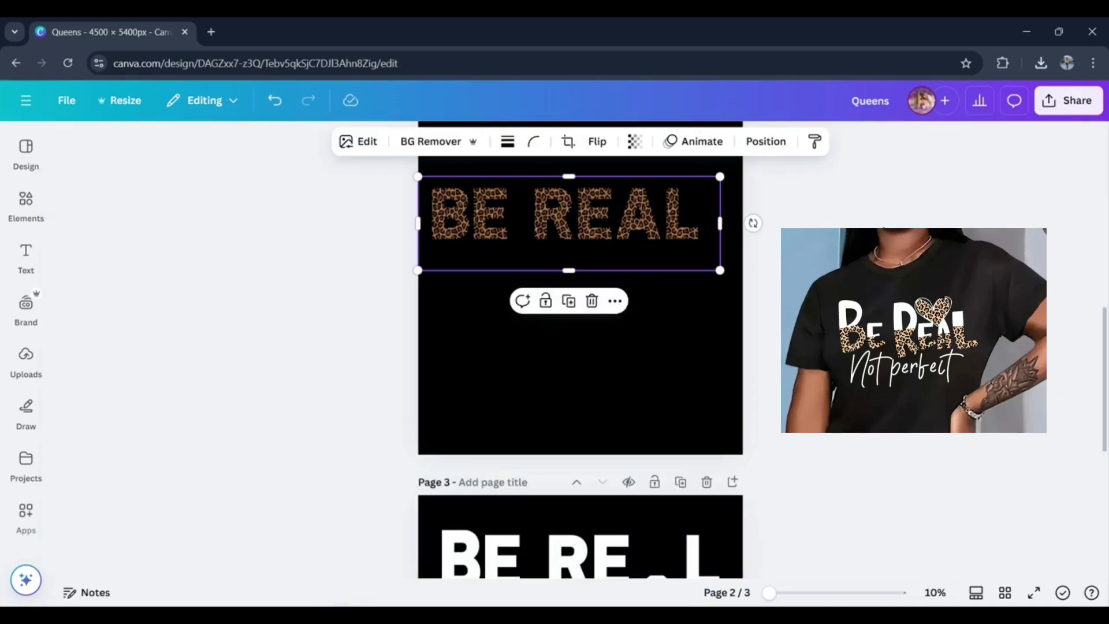
# - Add the downloaded white BE REAL PNG to page 2, crop its empty space above and below, and place it above the leopard lettering
pyautogui.click(1041, 64)
pyautogui.hotkey('ctrl', 'v')
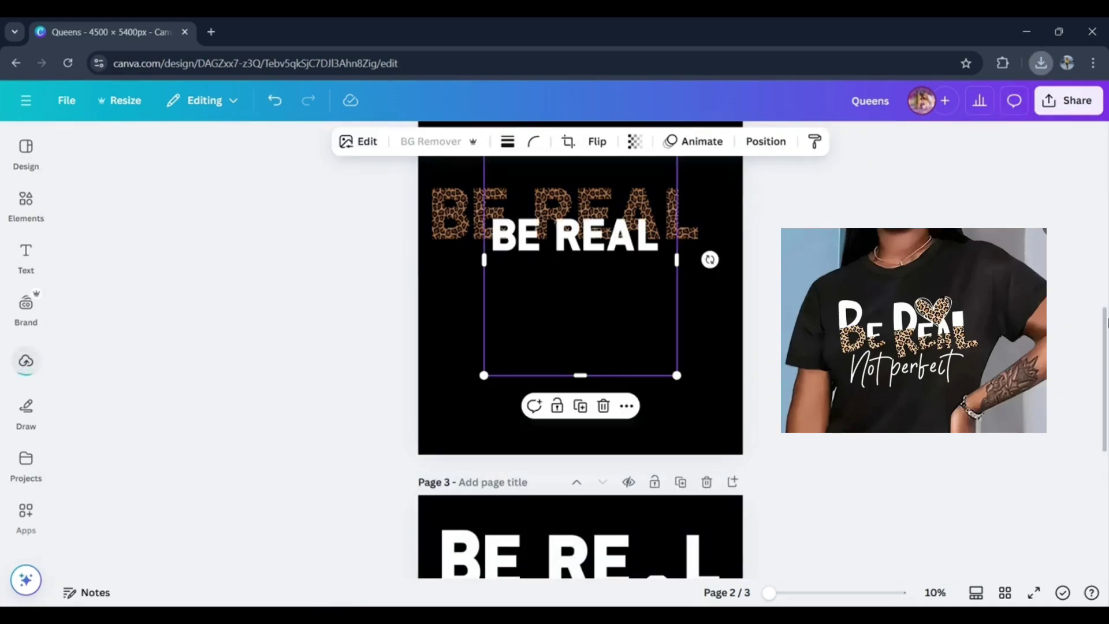
pyautogui.scroll(3, 1104, 297)
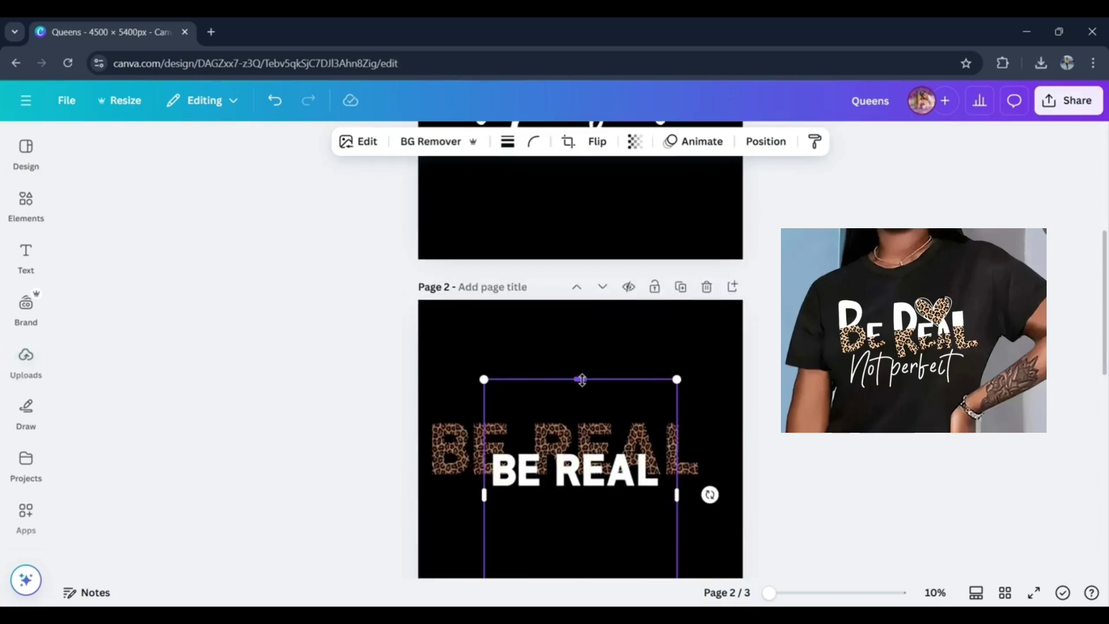
pyautogui.moveTo(581, 380); pyautogui.dragTo(580, 438)
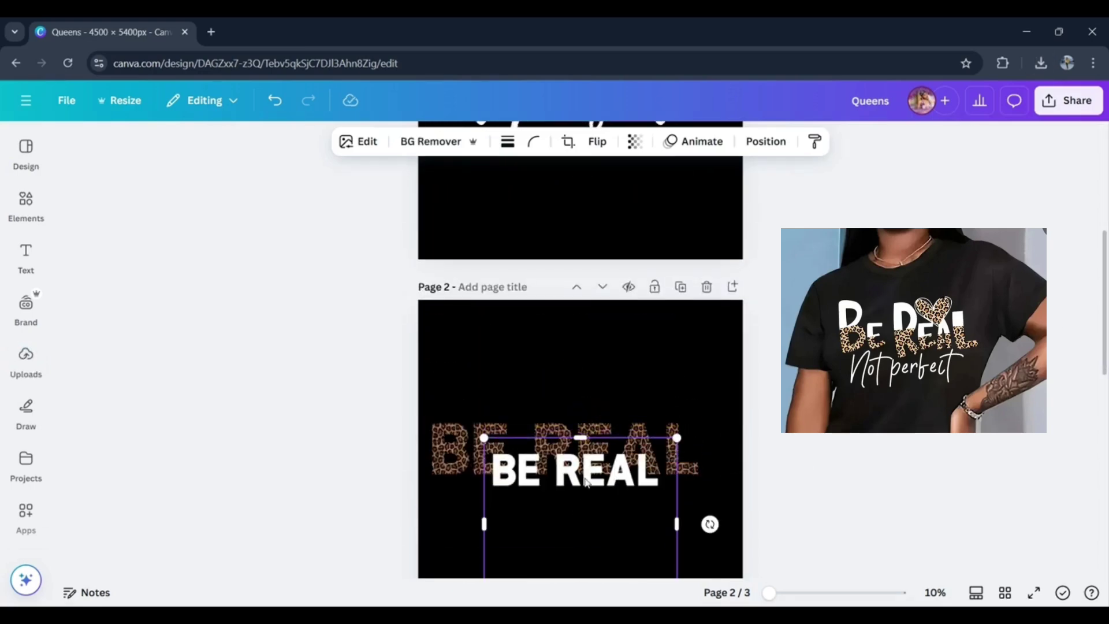
pyautogui.moveTo(585, 481); pyautogui.dragTo(606, 349)
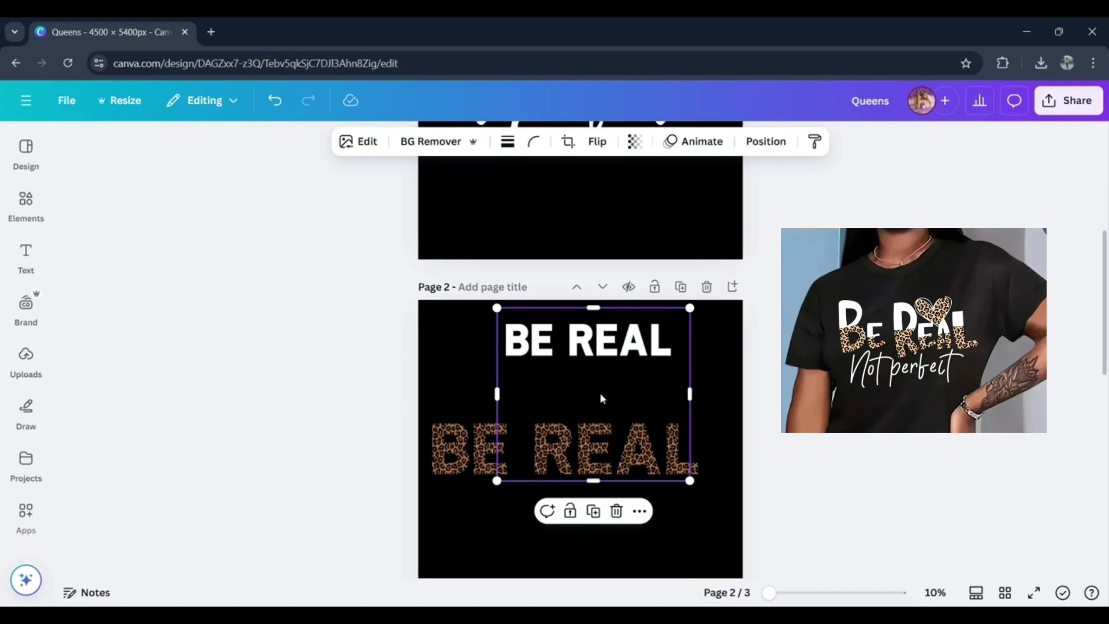
pyautogui.moveTo(594, 482); pyautogui.dragTo(675, 374)
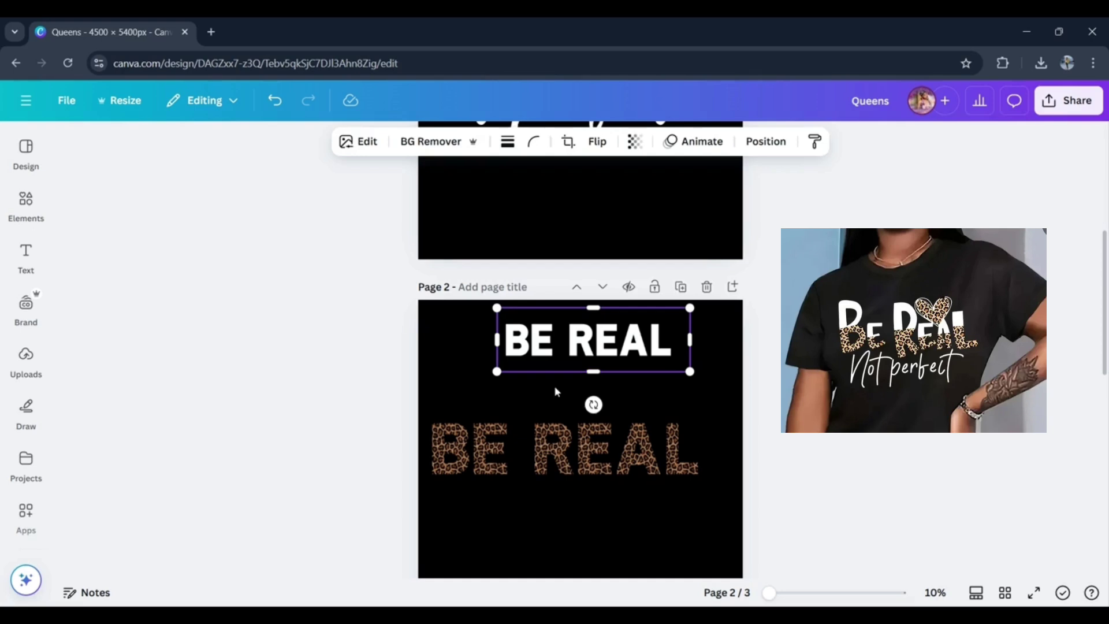
# - Enlarge the white BE REAL image to match the leopard lettering, align it exactly over it, and trim its left edge slightly
pyautogui.moveTo(688, 372); pyautogui.dragTo(810, 410)
pyautogui.moveTo(673, 380); pyautogui.dragTo(597, 472)
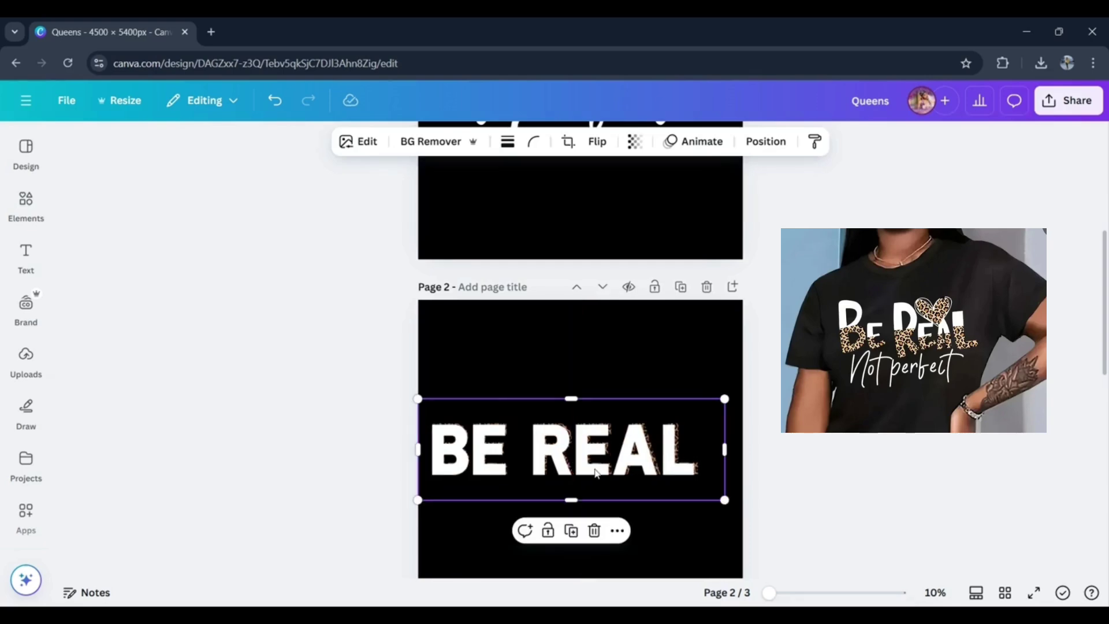
pyautogui.click(645, 358)
pyautogui.click(590, 449)
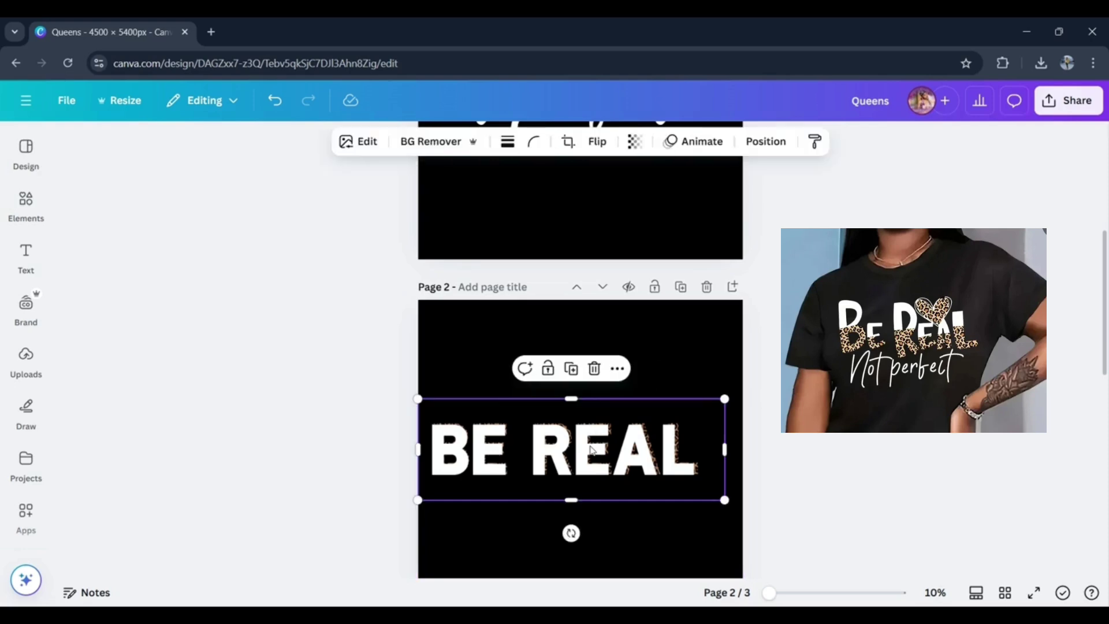
pyautogui.press('Right')
pyautogui.press('Right')
pyautogui.press('Right')
pyautogui.press('Right')
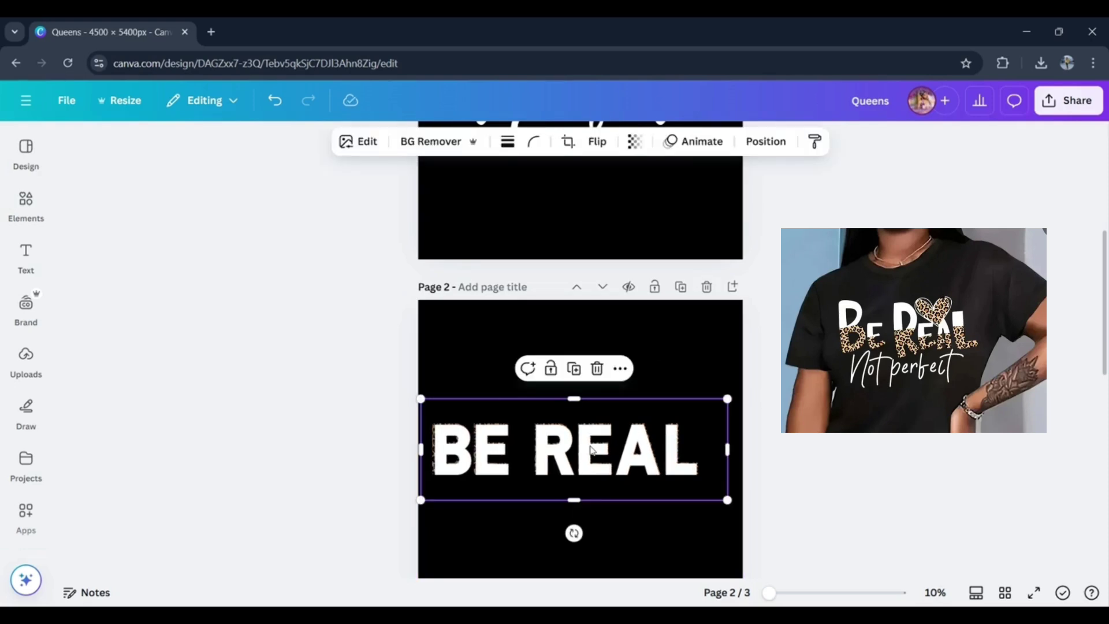
pyautogui.moveTo(420, 398); pyautogui.dragTo(417, 397)
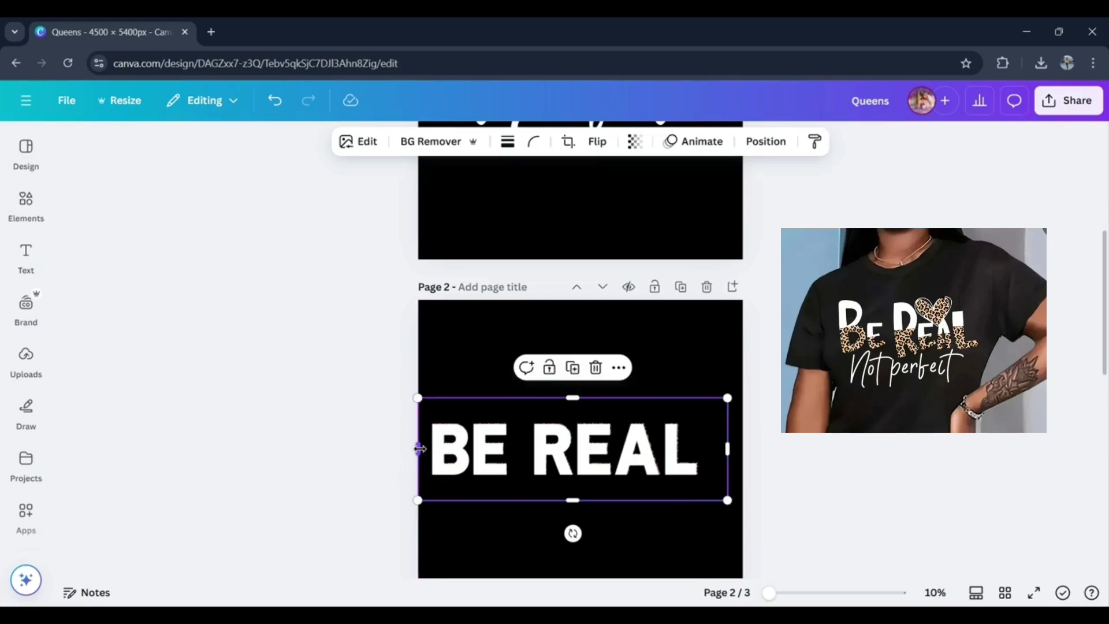
pyautogui.moveTo(420, 448); pyautogui.dragTo(425, 449)
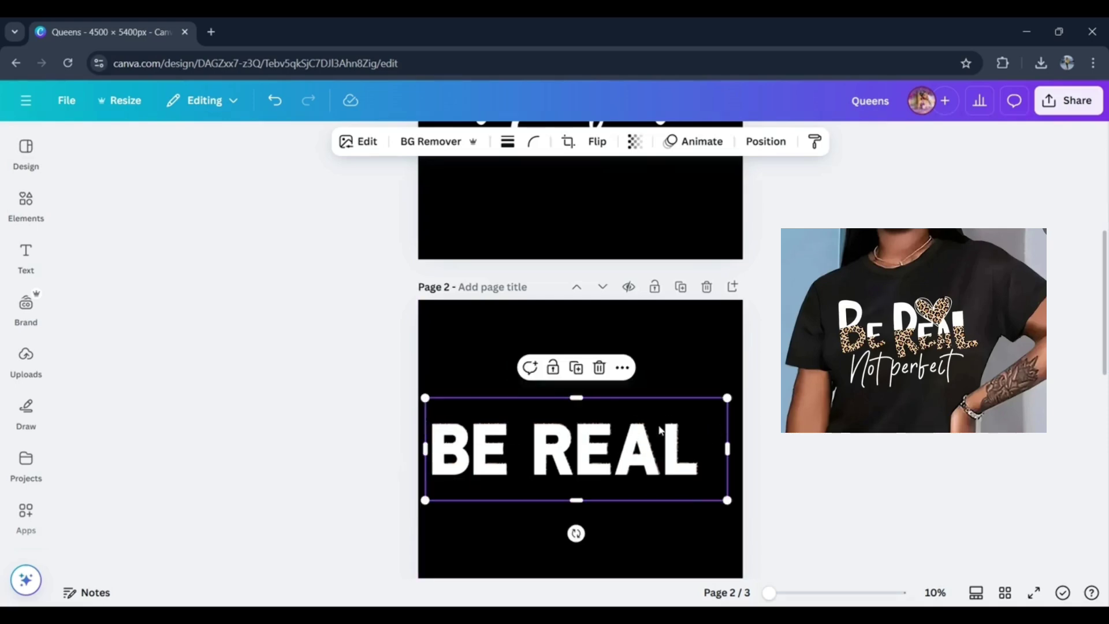
# - Crop away the upper half of the white BE REAL image so only the lower half of its letters covers the leopard lettering
pyautogui.click(689, 324)
pyautogui.doubleClick(624, 450)
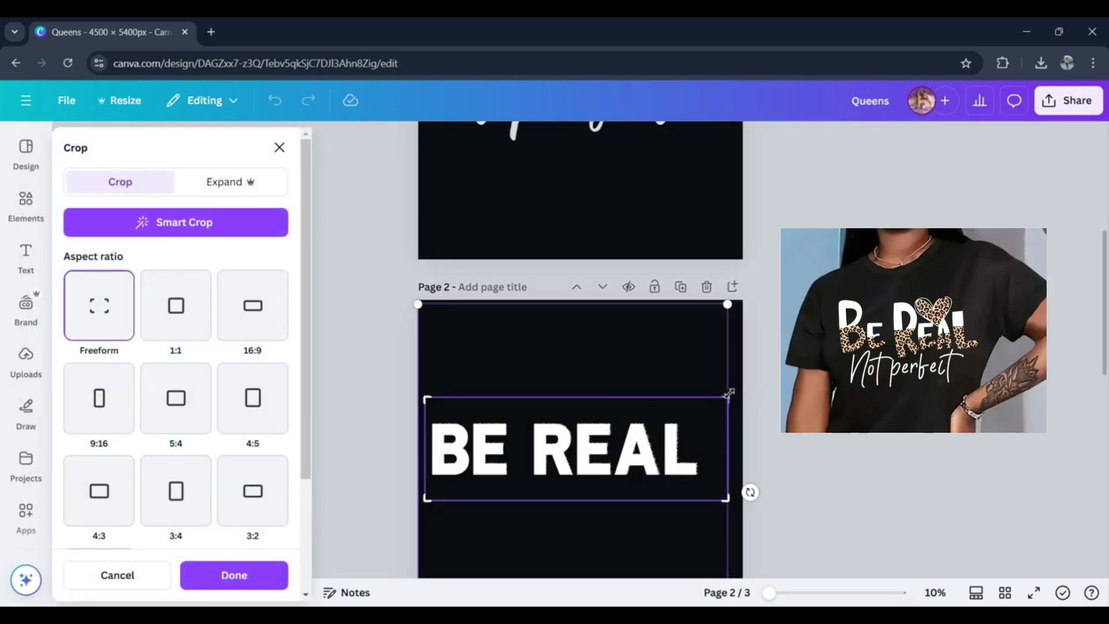
pyautogui.moveTo(726, 395); pyautogui.dragTo(723, 448)
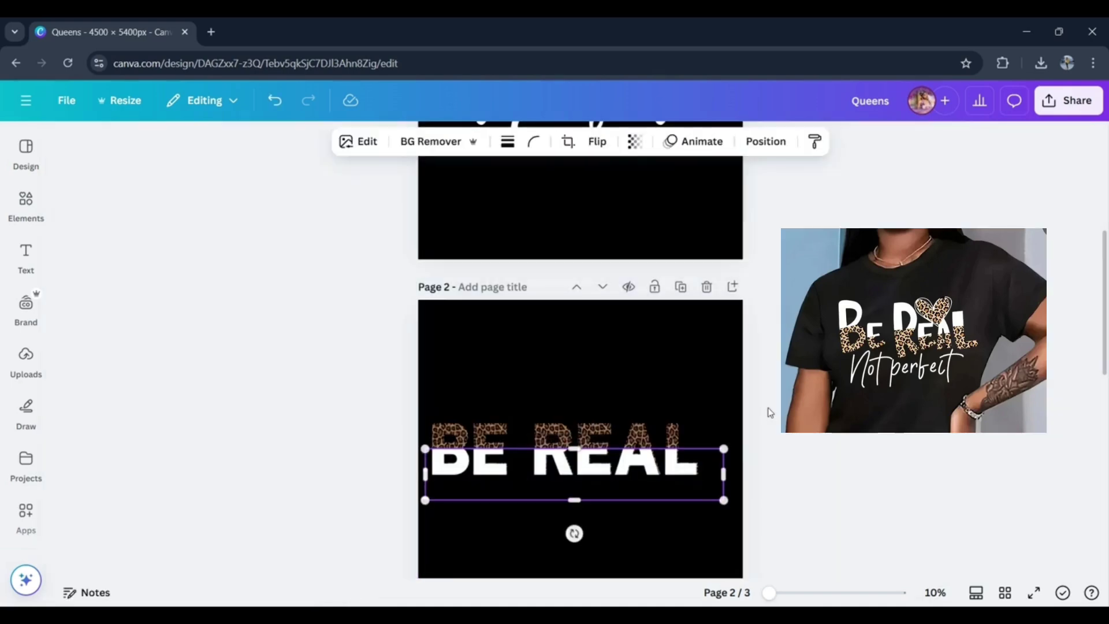
pyautogui.click(767, 410)
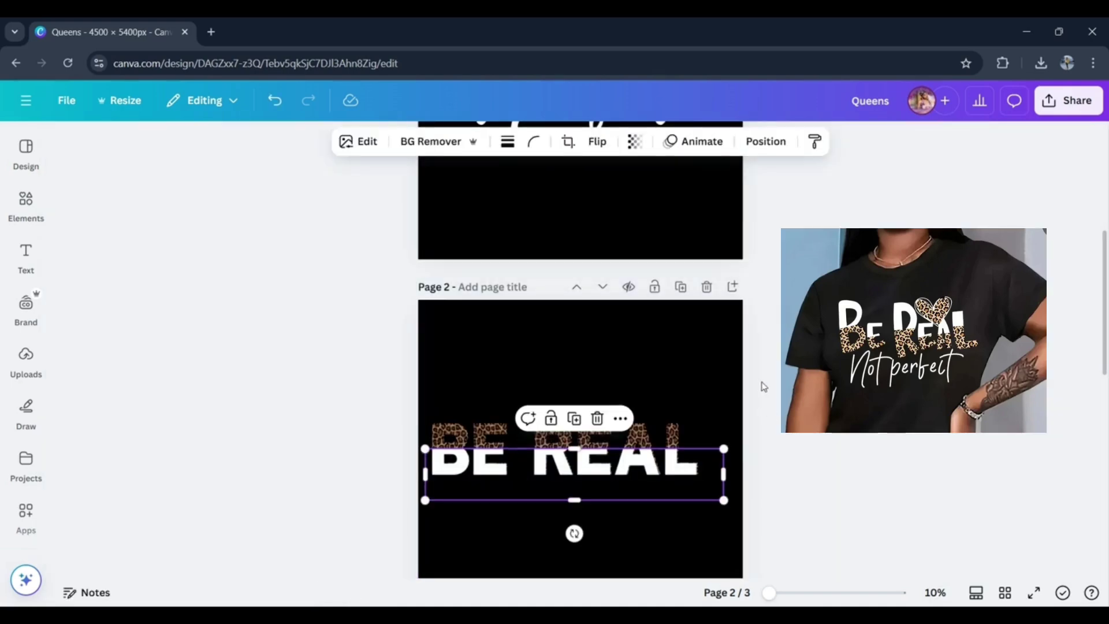
pyautogui.click(764, 386)
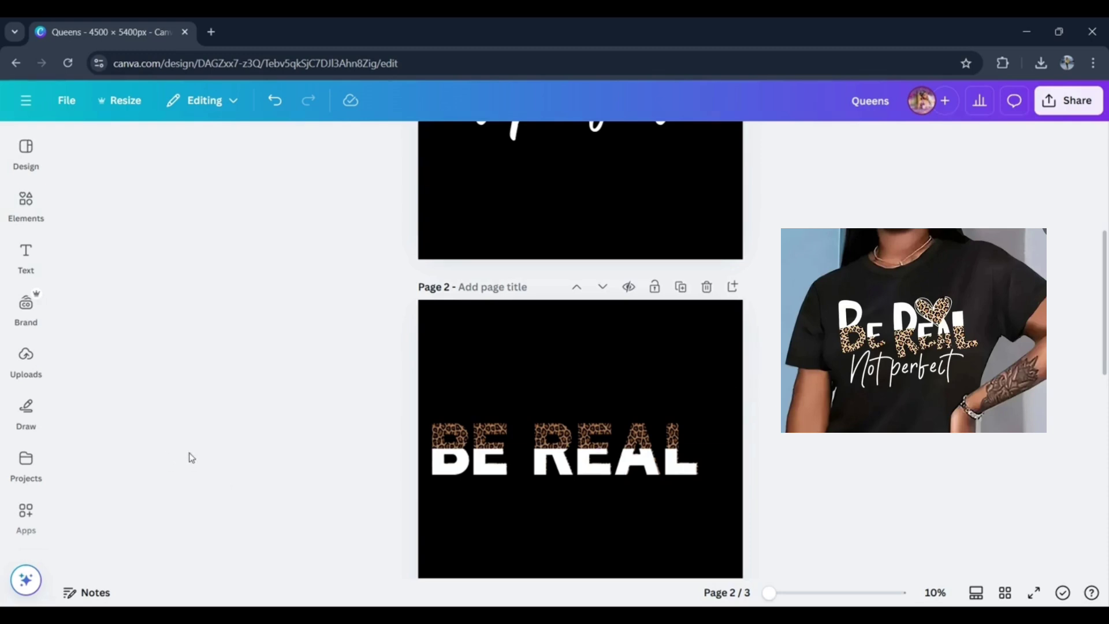
# - Group the white and leopard BE REAL images and move the group slightly up and right to center it on page 2
pyautogui.moveTo(270, 458); pyautogui.dragTo(949, 437)
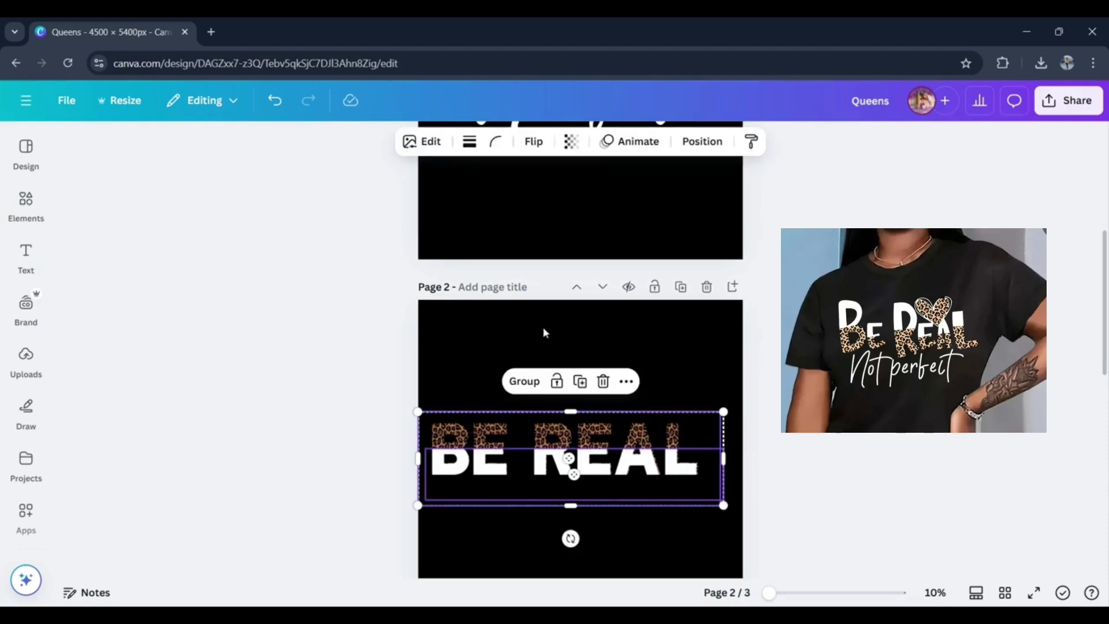
pyautogui.click(531, 382)
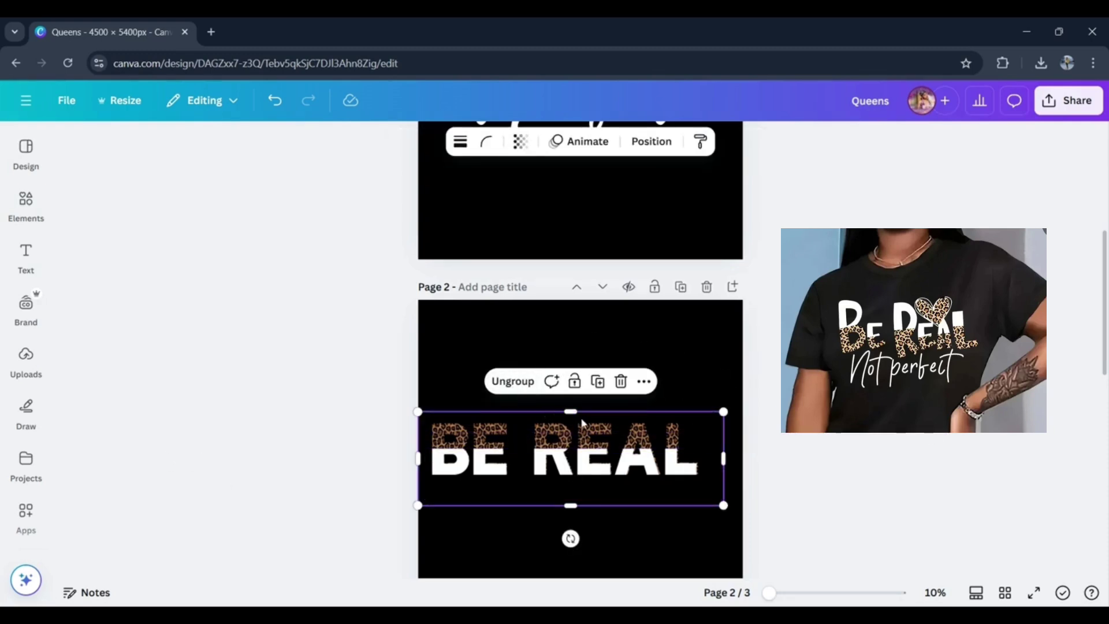
pyautogui.moveTo(588, 439); pyautogui.dragTo(596, 416)
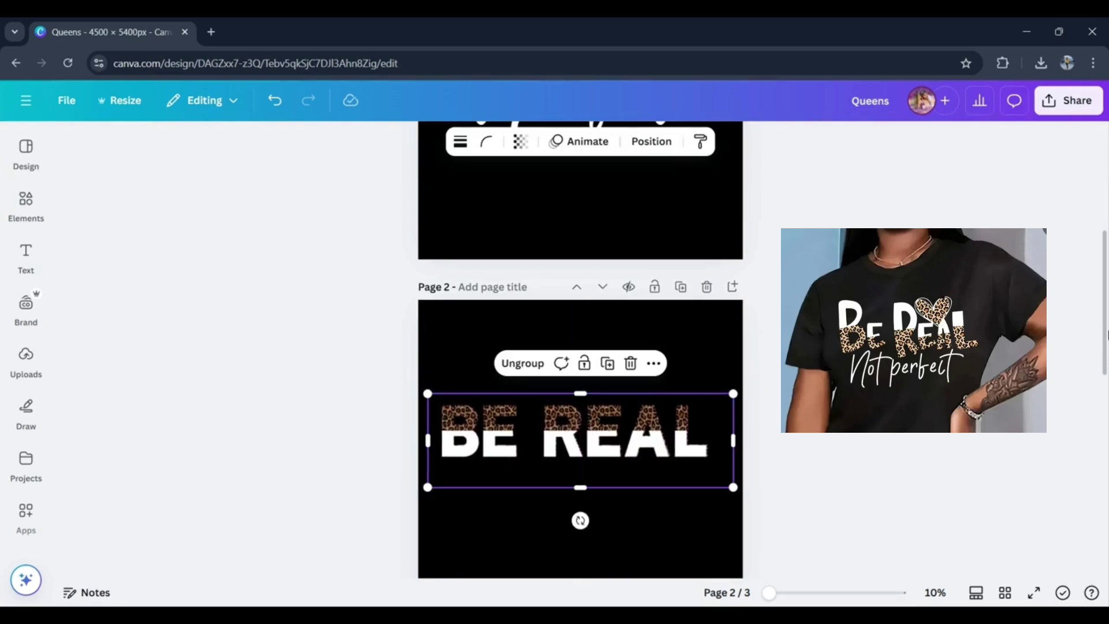
# - Move the "not perfect" text from page 1 to just below BE REAL on page 2 and scale it down to font size 609
pyautogui.moveTo(1100, 331); pyautogui.dragTo(1104, 248)
pyautogui.moveTo(521, 383); pyautogui.dragTo(522, 446)
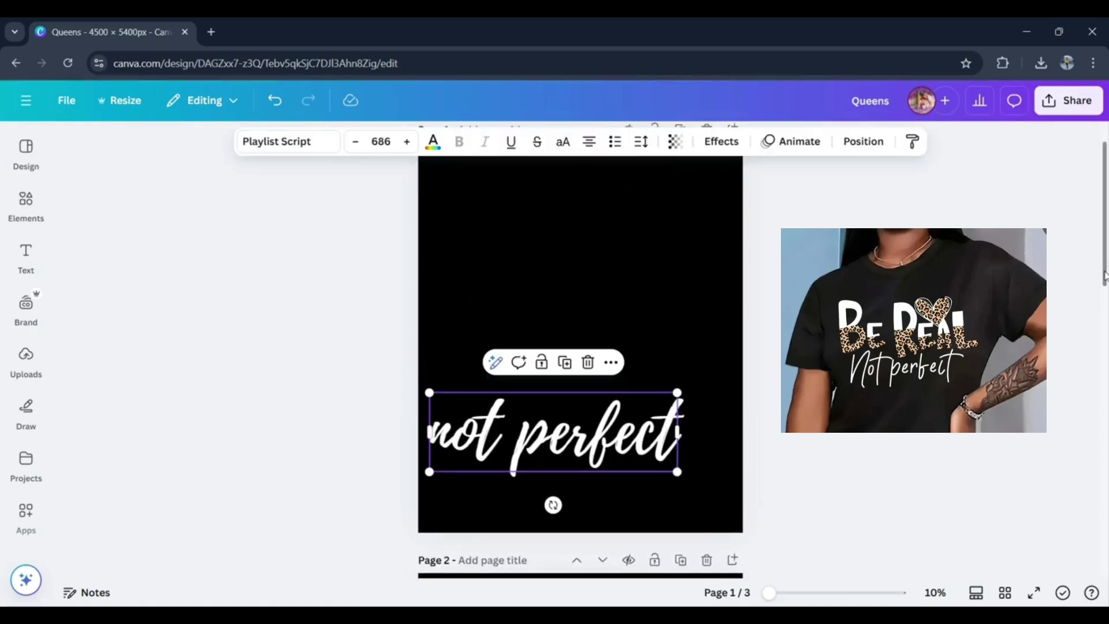
pyautogui.moveTo(1104, 276); pyautogui.dragTo(1105, 354)
pyautogui.moveTo(547, 227); pyautogui.dragTo(564, 401)
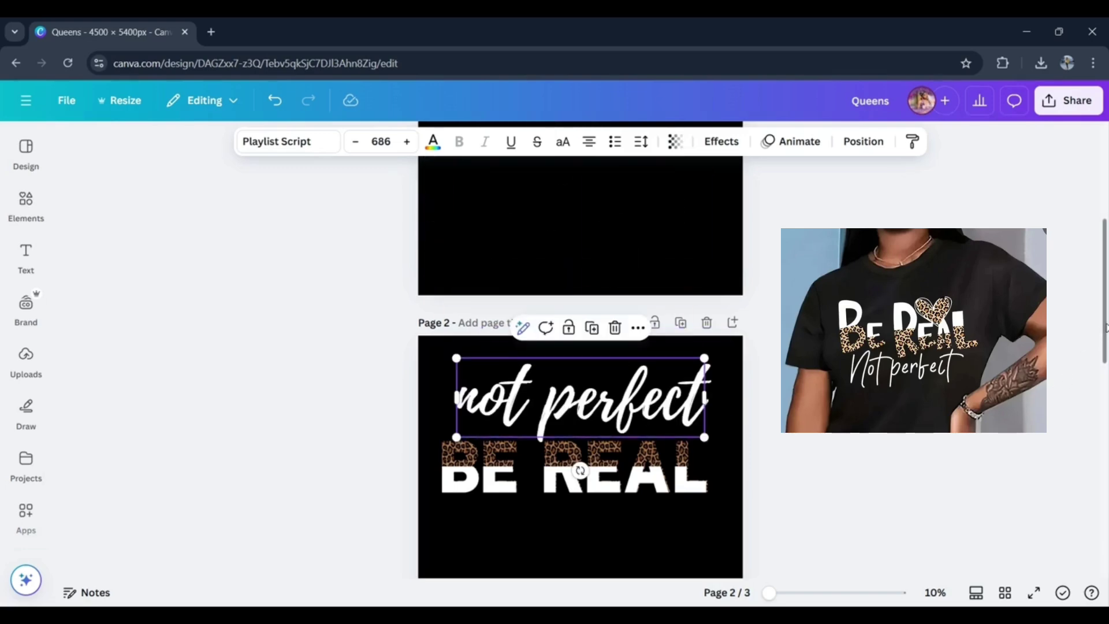
pyautogui.scroll(-3, 572, 387)
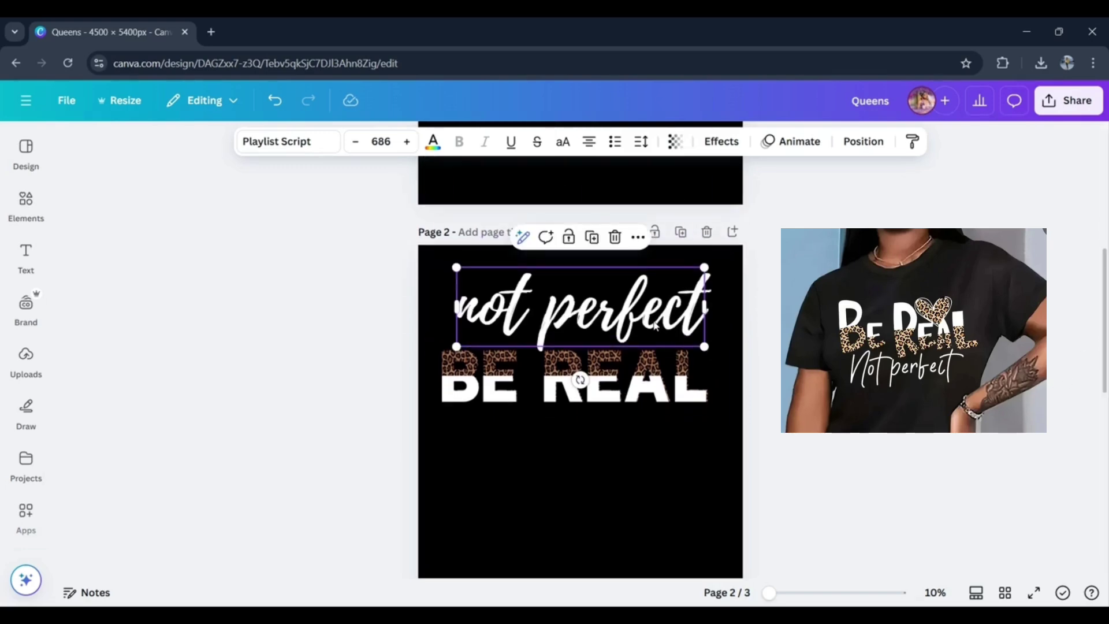
pyautogui.moveTo(655, 326); pyautogui.dragTo(659, 456)
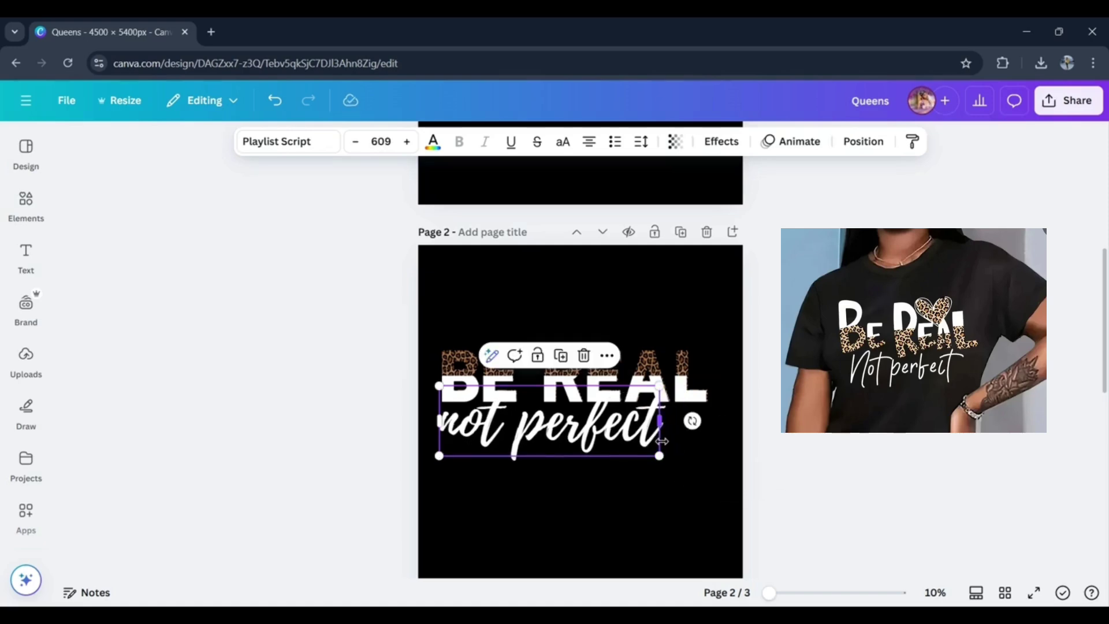
pyautogui.moveTo(609, 426); pyautogui.dragTo(612, 420)
# - Capitalize the first letter so the script text reads "Not perfect" and scale it down to font size 503
pyautogui.doubleClick(462, 419)
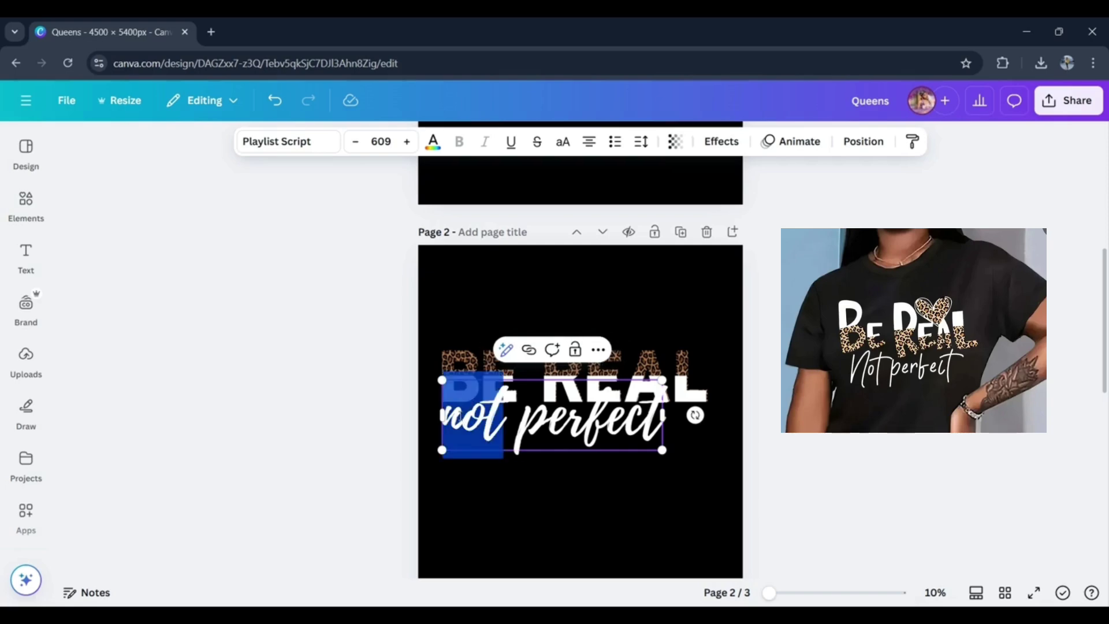
pyautogui.press('Escape')
pyautogui.moveTo(463, 413); pyautogui.dragTo(446, 414)
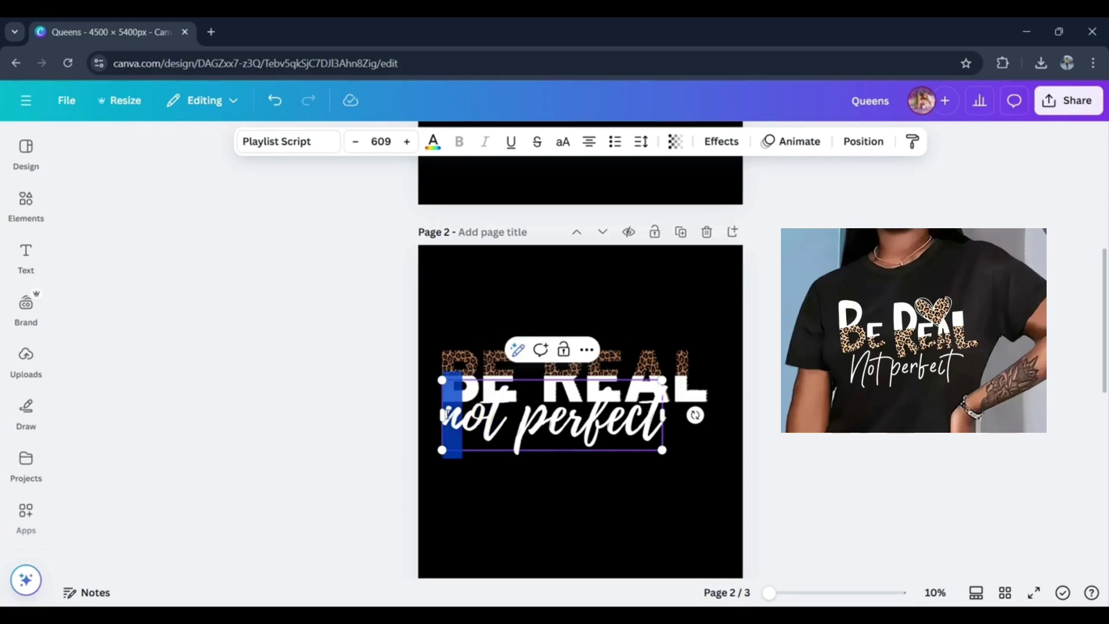
pyautogui.write('N')
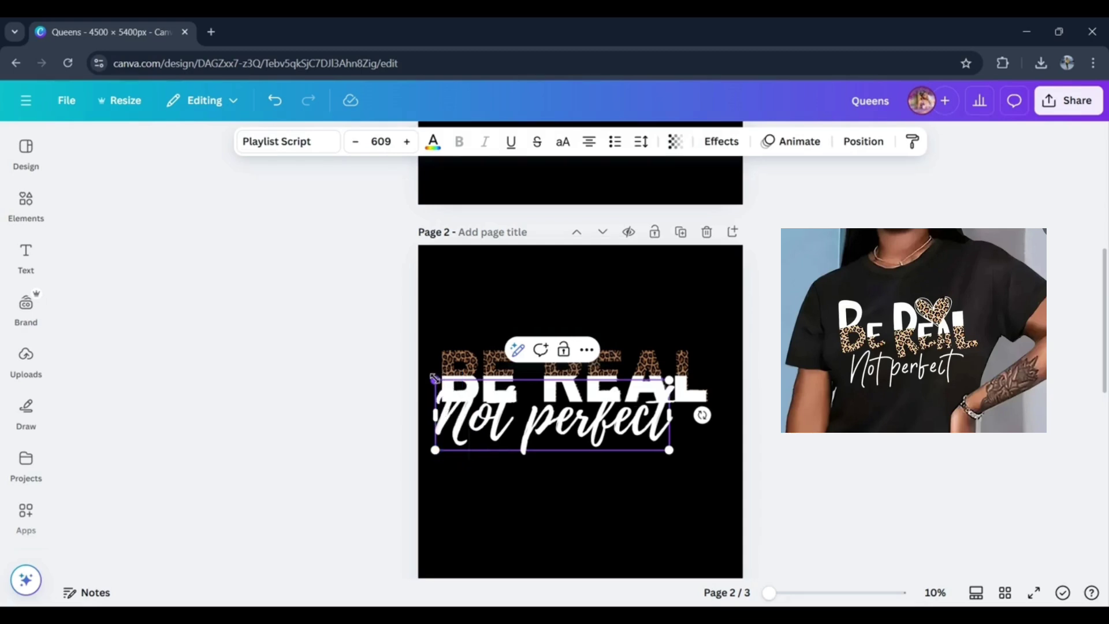
pyautogui.moveTo(436, 380); pyautogui.dragTo(476, 393)
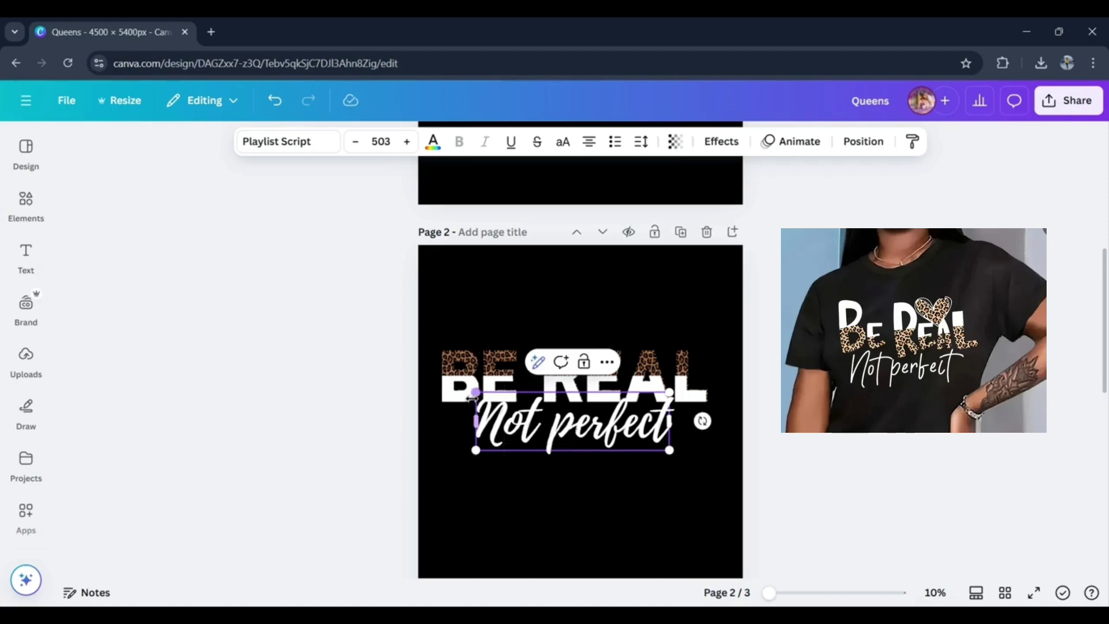
pyautogui.click(726, 462)
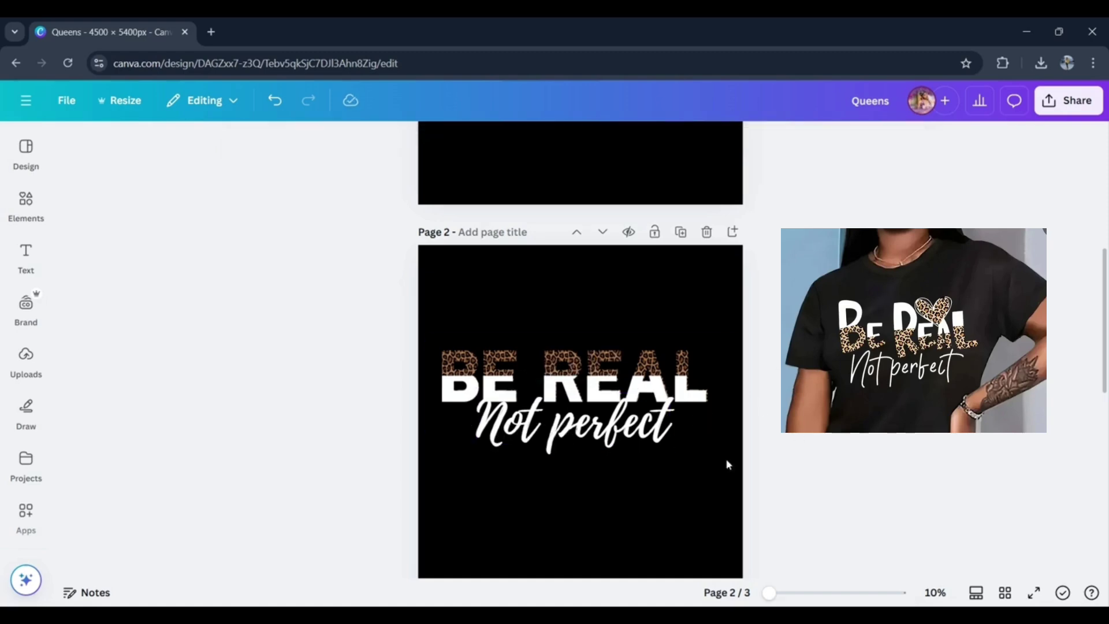
# - Align the "Not perfect" text with the left edge of BE REAL and recolor it pink from the NoveltyQueens palette
pyautogui.click(617, 432)
pyautogui.moveTo(617, 432); pyautogui.dragTo(584, 429)
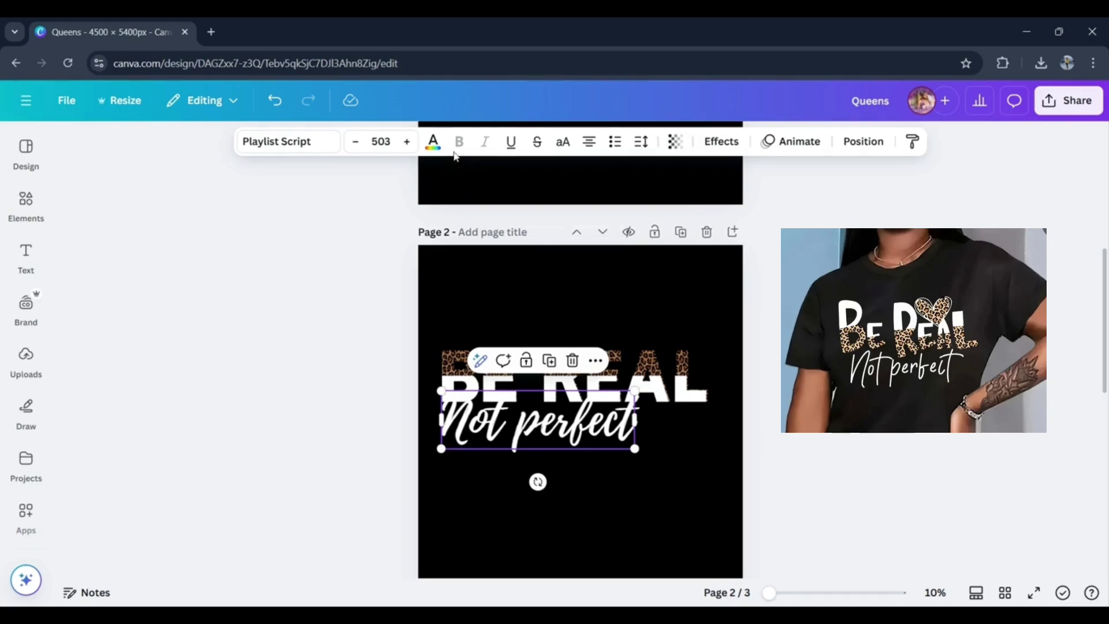
pyautogui.click(433, 144)
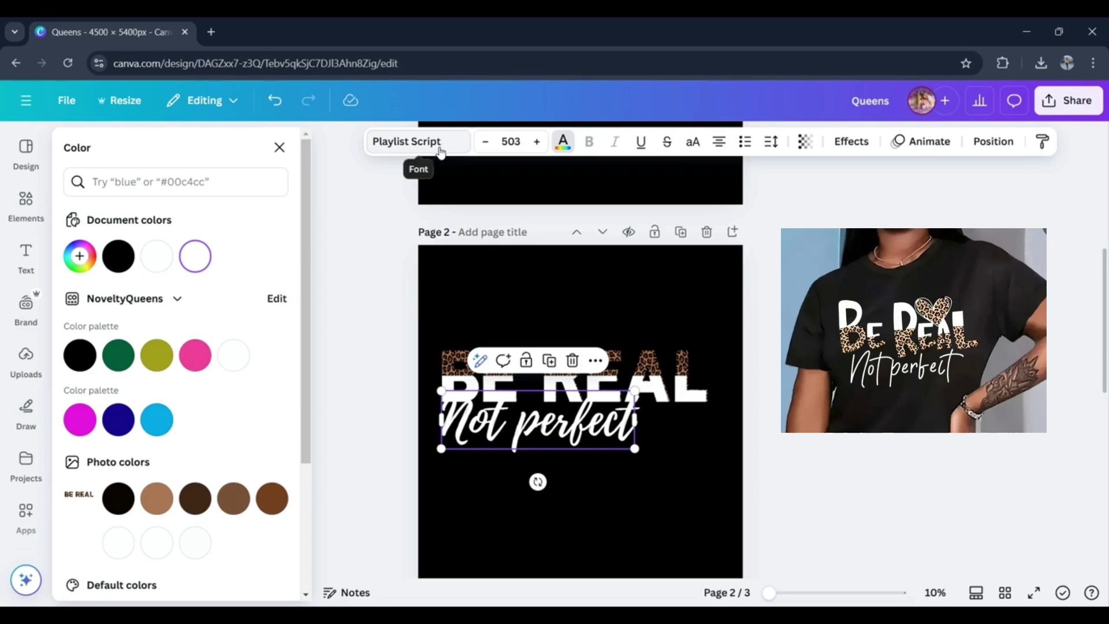
pyautogui.click(196, 367)
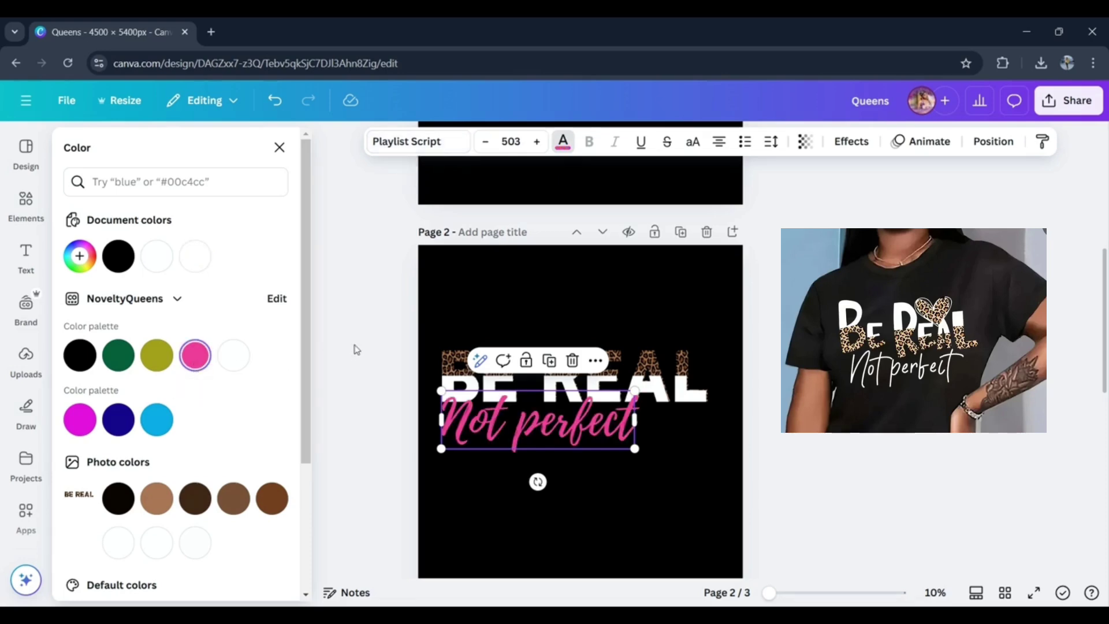
pyautogui.click(374, 377)
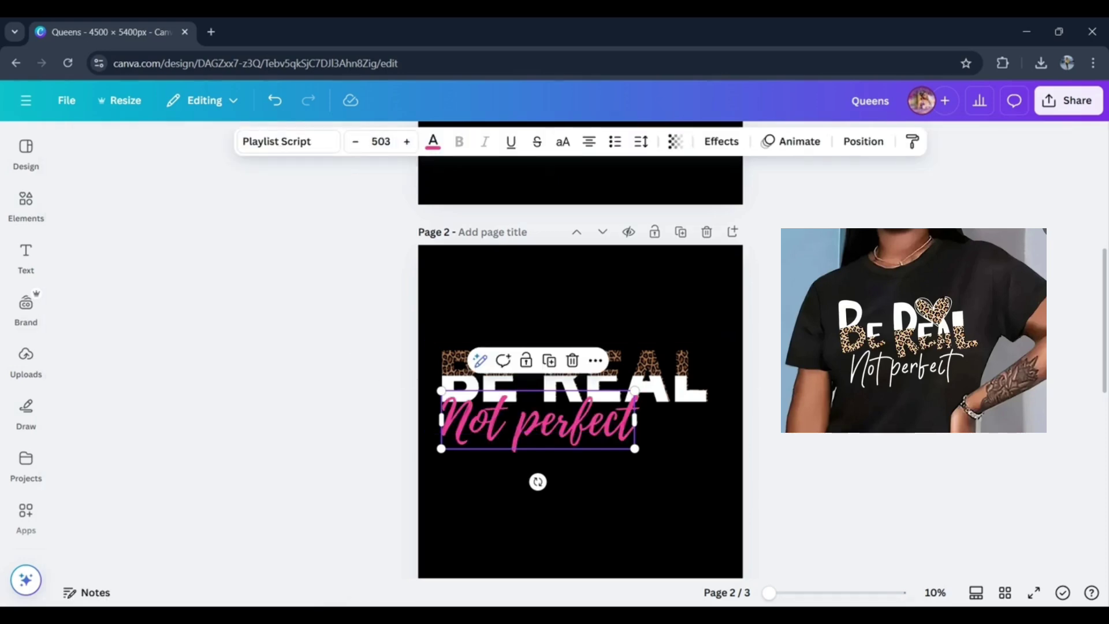
# - Group the BE REAL lettering with the pink "Not perfect" text on page 2
pyautogui.click(287, 375)
pyautogui.moveTo(372, 355); pyautogui.dragTo(625, 411)
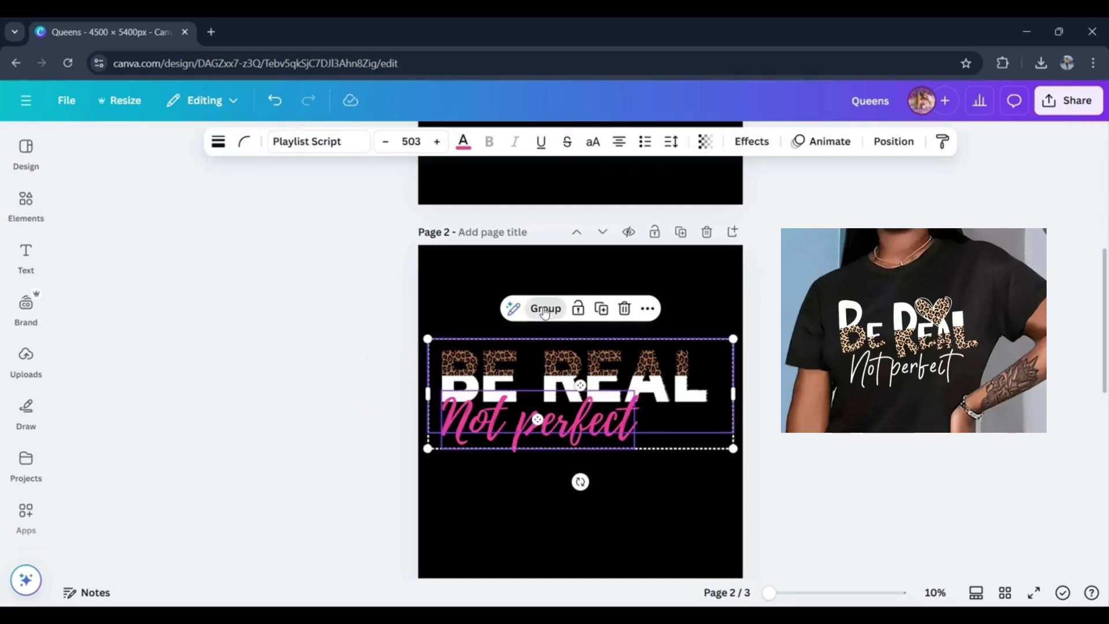
pyautogui.click(543, 309)
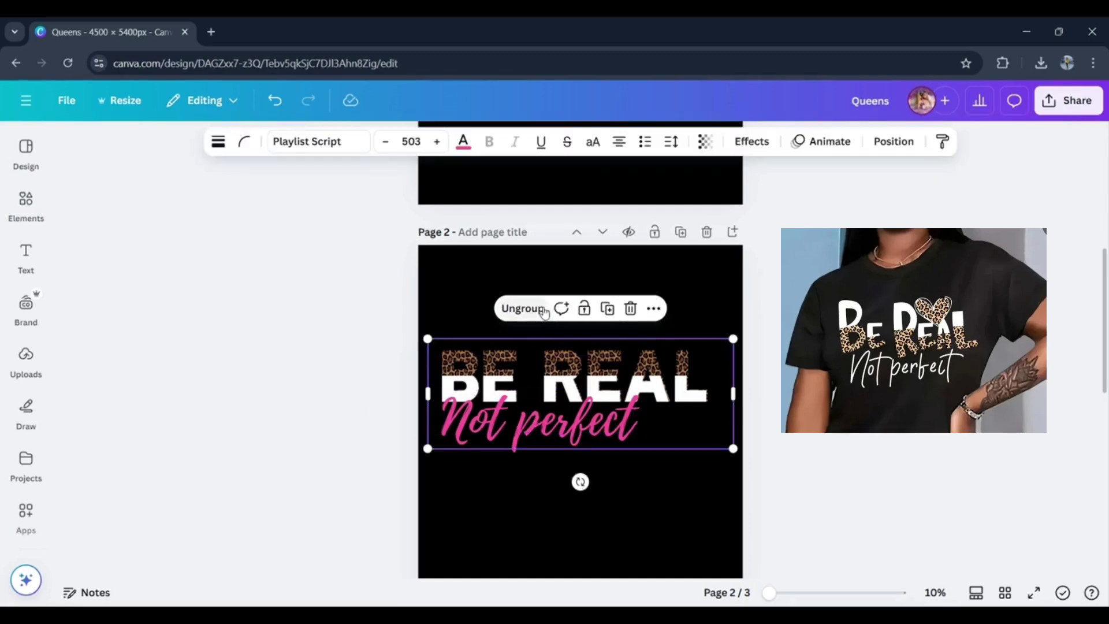
pyautogui.click(396, 298)
# - Add the tilted, pink-edged heart frame from a "heart frames" element search and scale it down over the top of "EA" in REAL
pyautogui.click(26, 202)
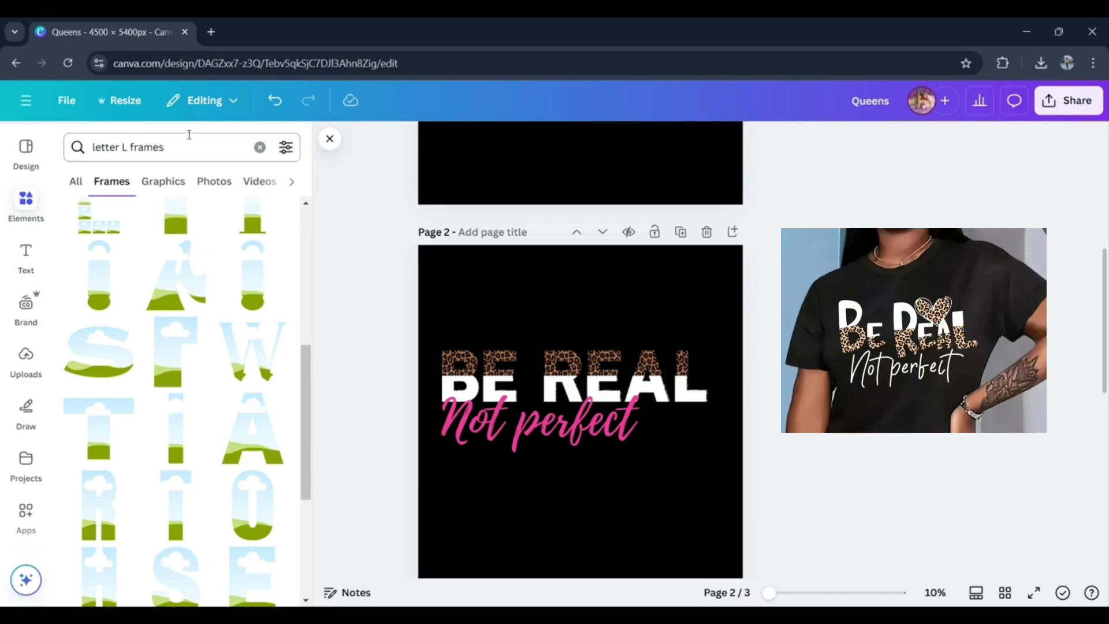
pyautogui.click(260, 147)
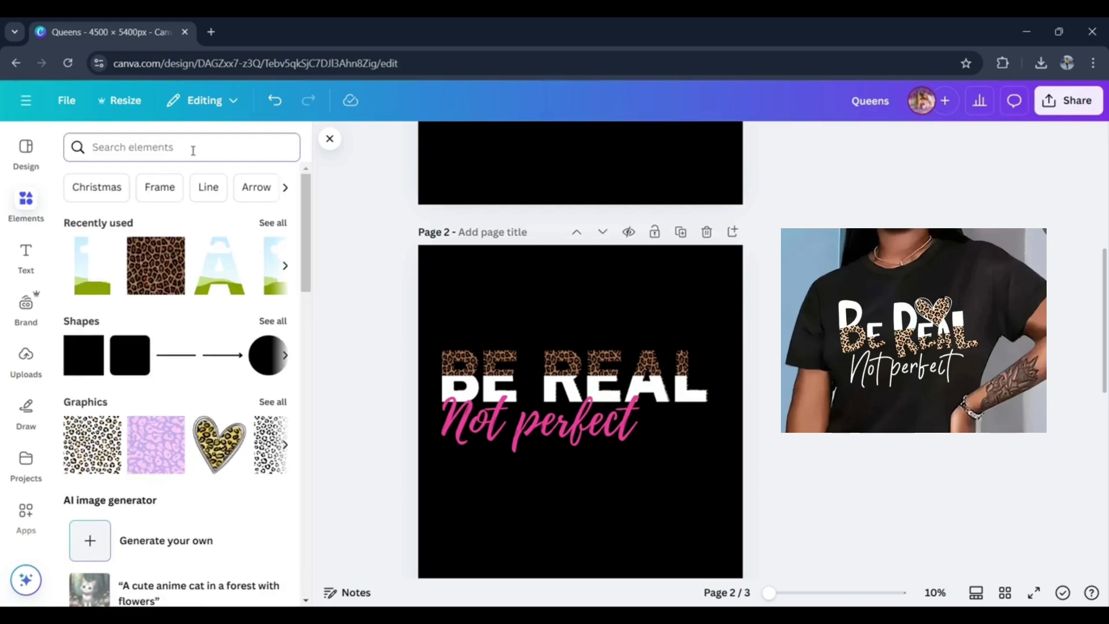
pyautogui.write('h')
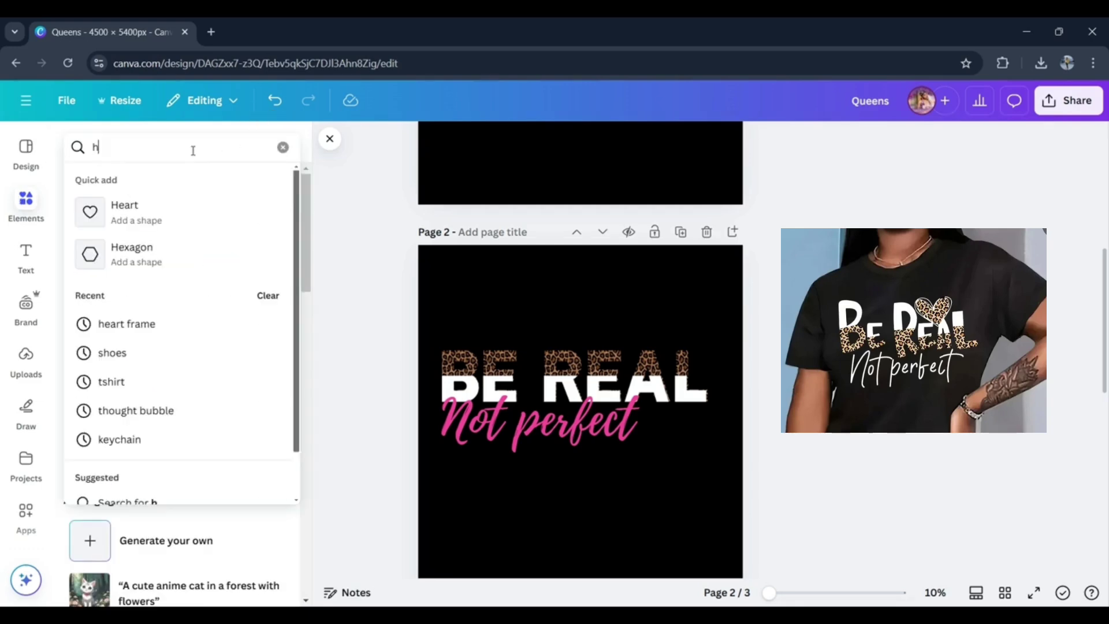
pyautogui.write('eart frames')
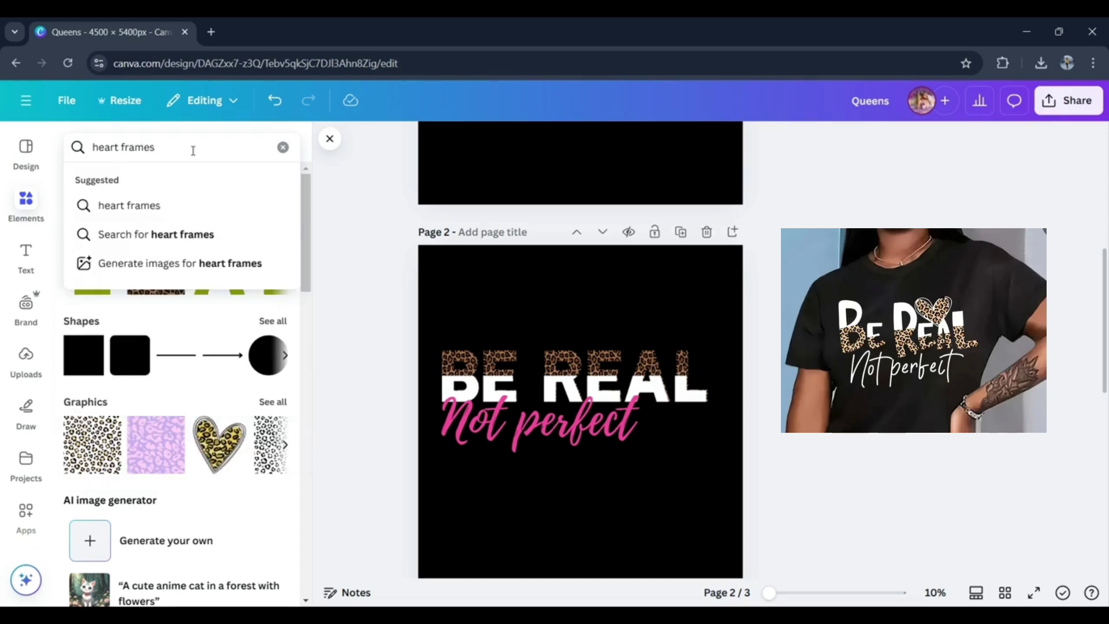
pyautogui.press('Return')
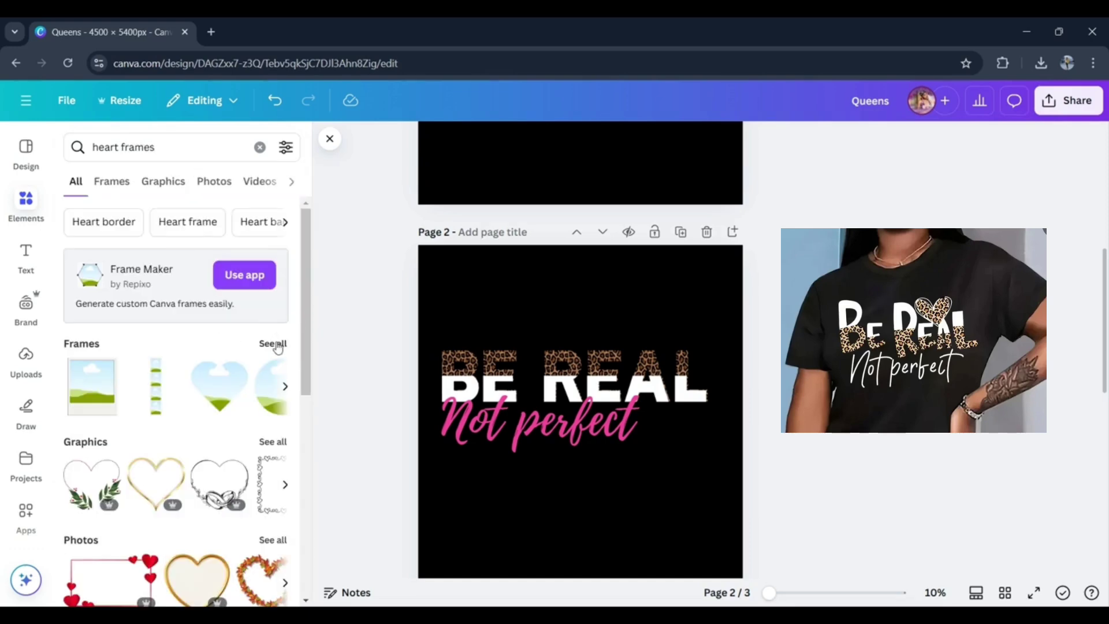
pyautogui.click(275, 343)
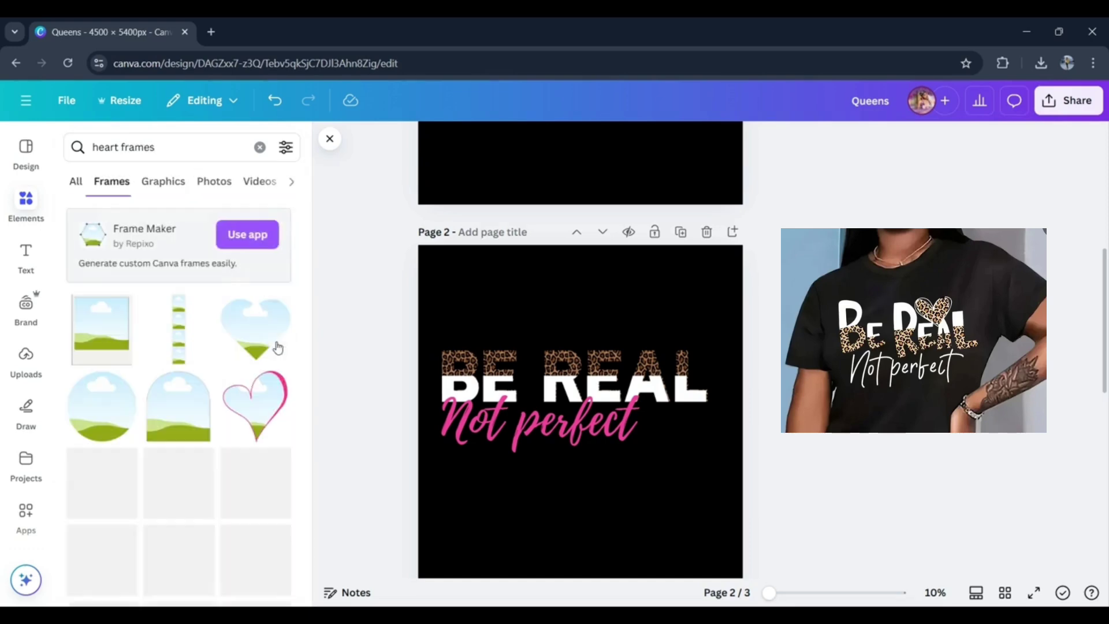
pyautogui.click(269, 406)
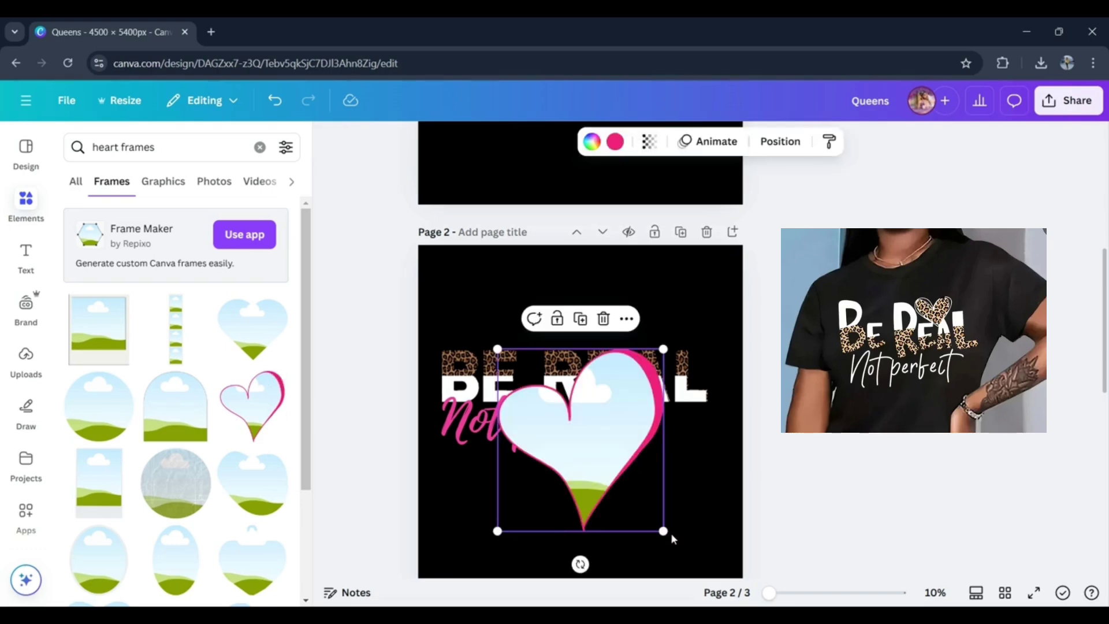
pyautogui.moveTo(663, 530); pyautogui.dragTo(630, 359)
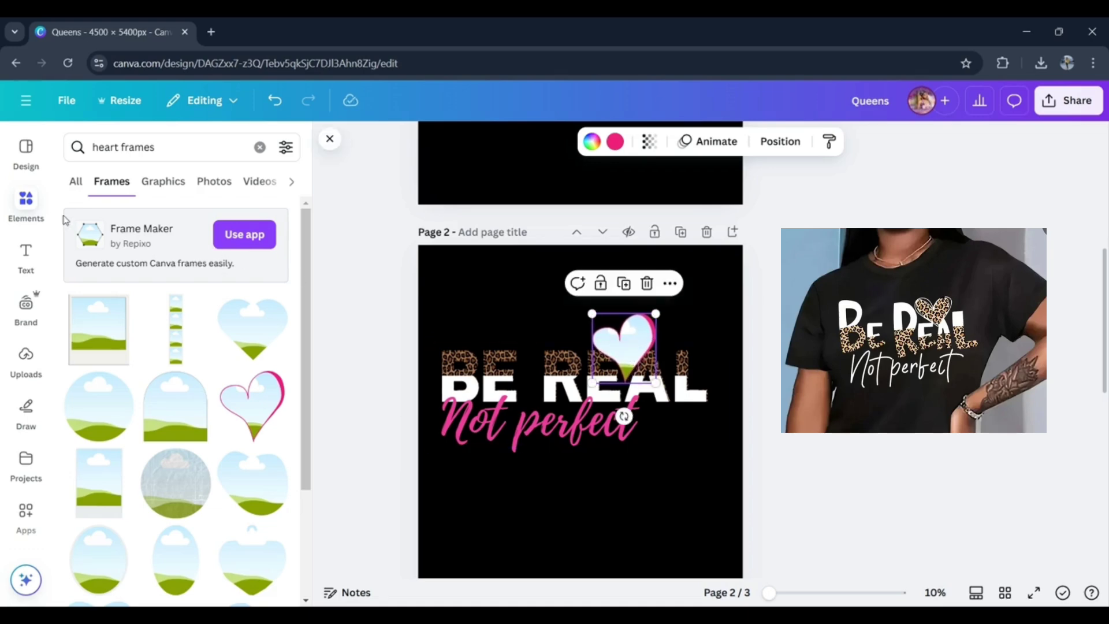
# - Fill the heart frame with the recently used brown leopard-print image
pyautogui.click(29, 368)
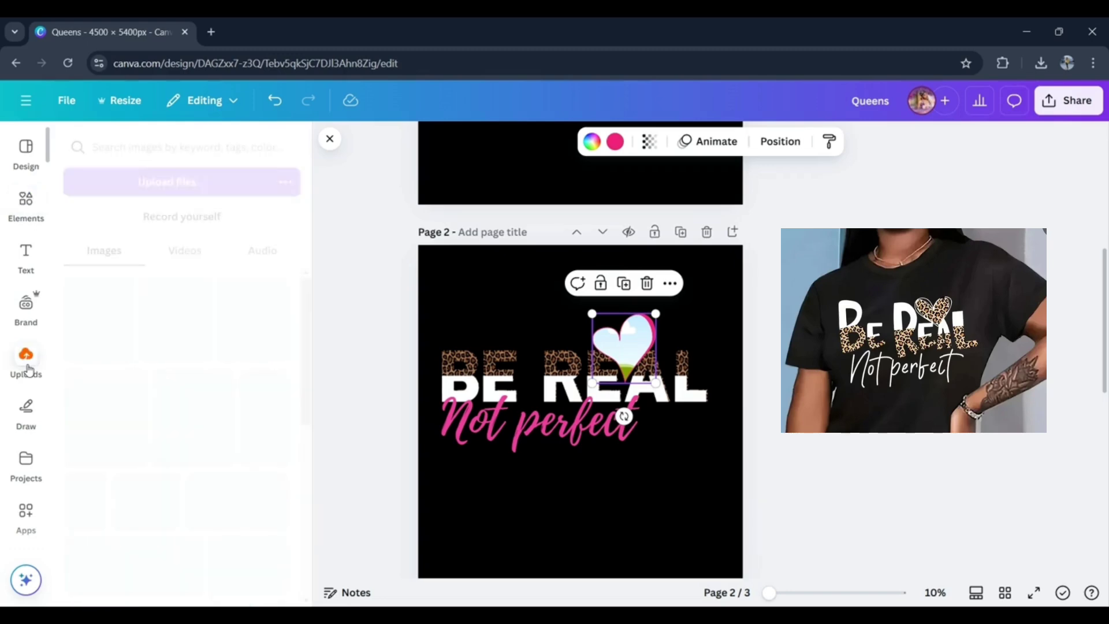
pyautogui.click(40, 203)
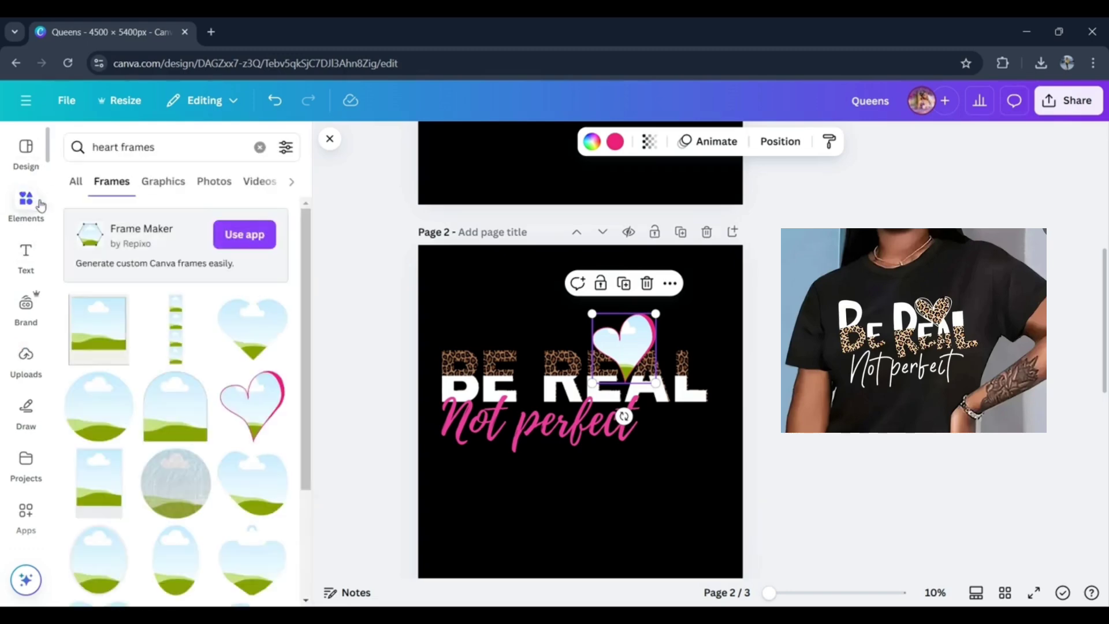
pyautogui.click(260, 147)
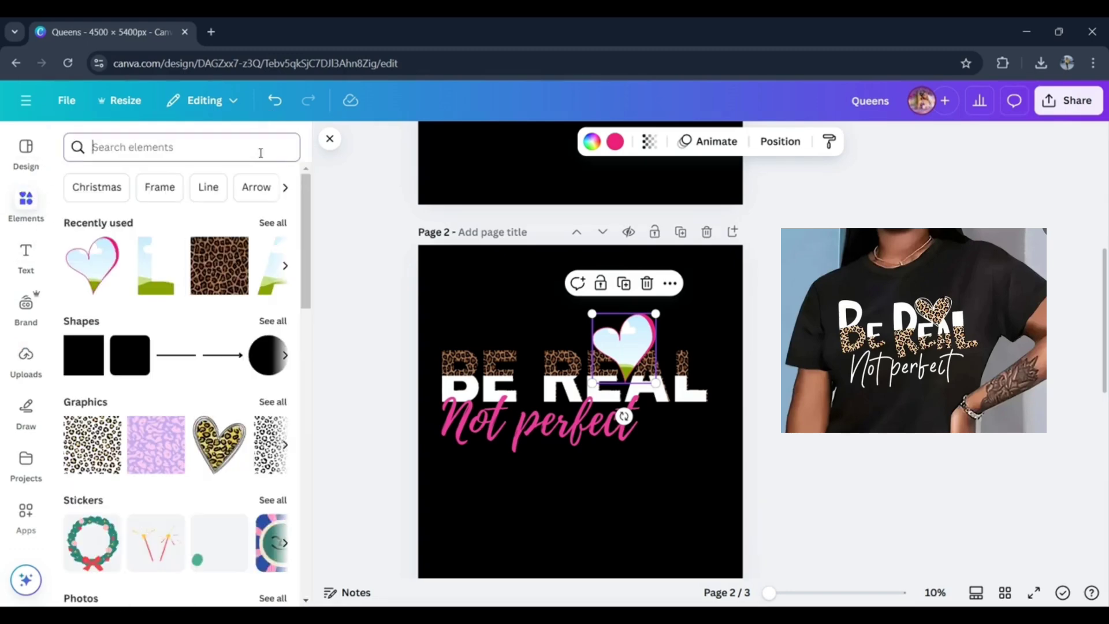
pyautogui.click(219, 265)
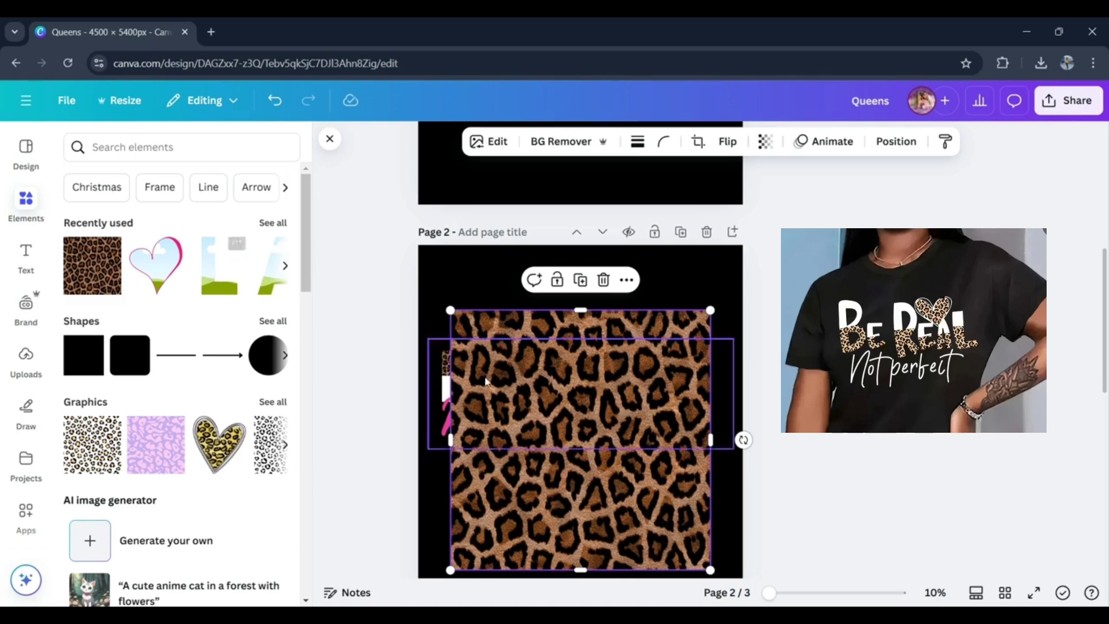
pyautogui.moveTo(539, 436); pyautogui.dragTo(639, 335)
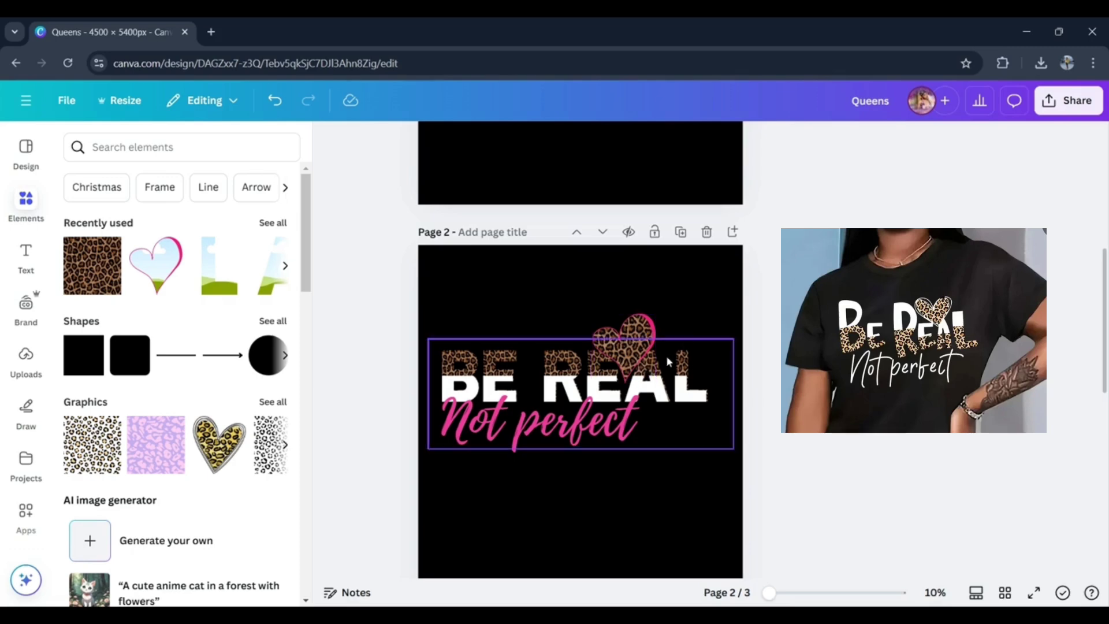
# - Send the leopard heart backward so it sits behind the BE REAL lettering
pyautogui.click(645, 346)
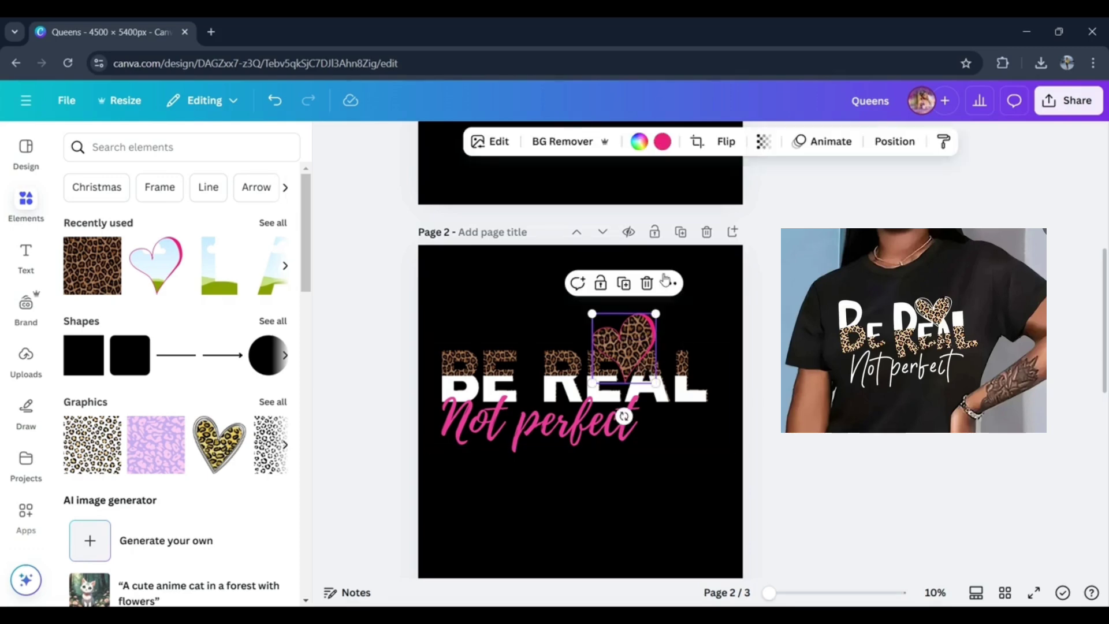
pyautogui.click(894, 141)
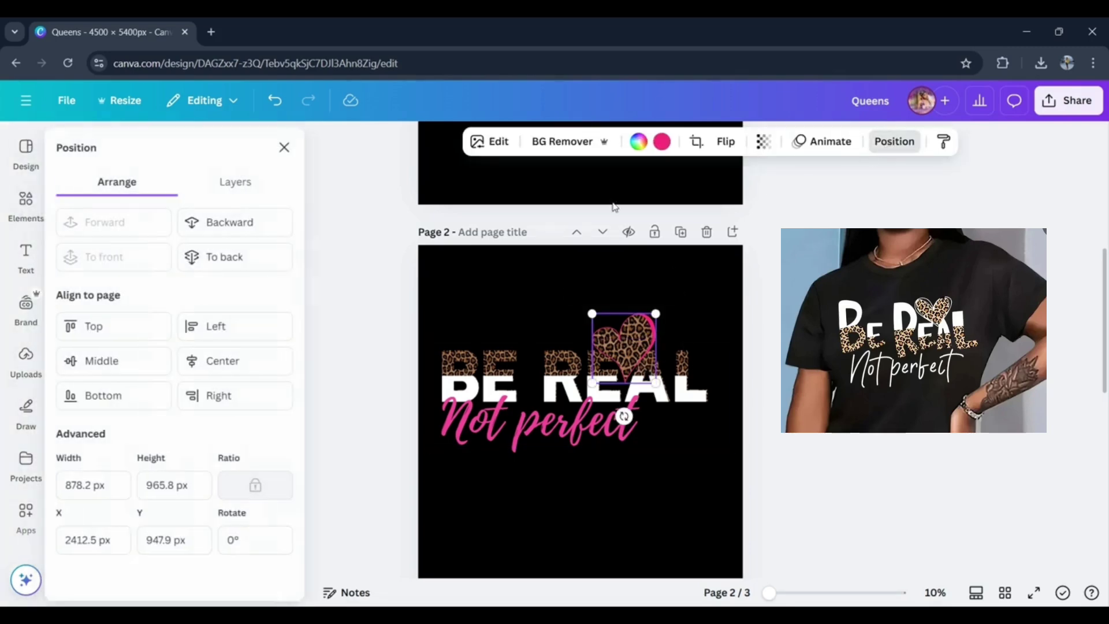
pyautogui.click(215, 227)
pyautogui.click(333, 293)
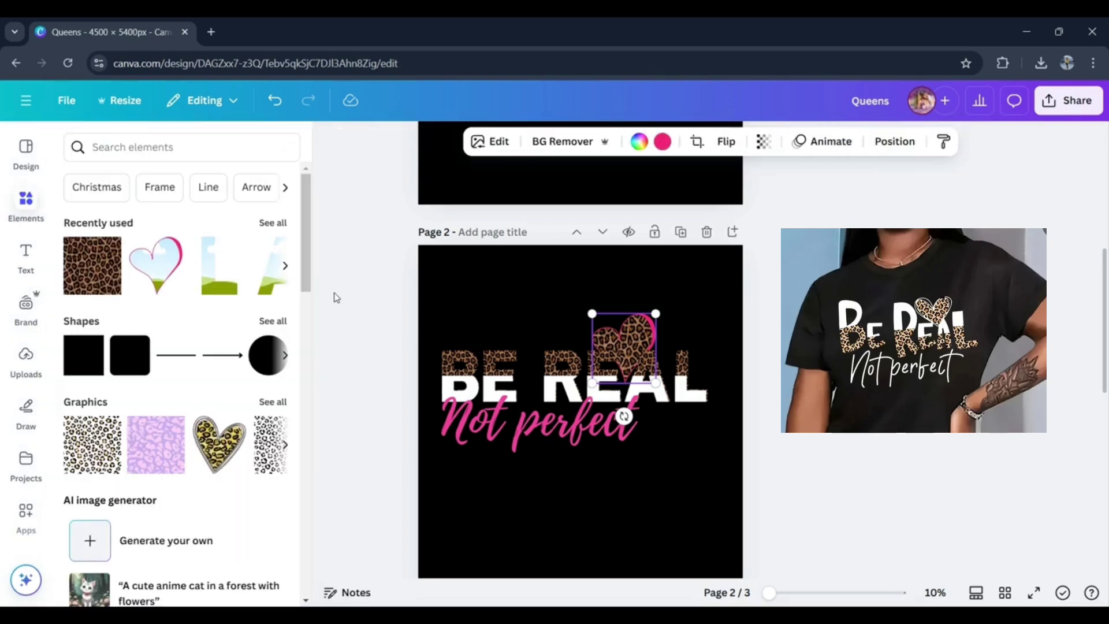
# - Ungroup the BE REAL lettering and the pink "Not perfect" text
pyautogui.click(1086, 335)
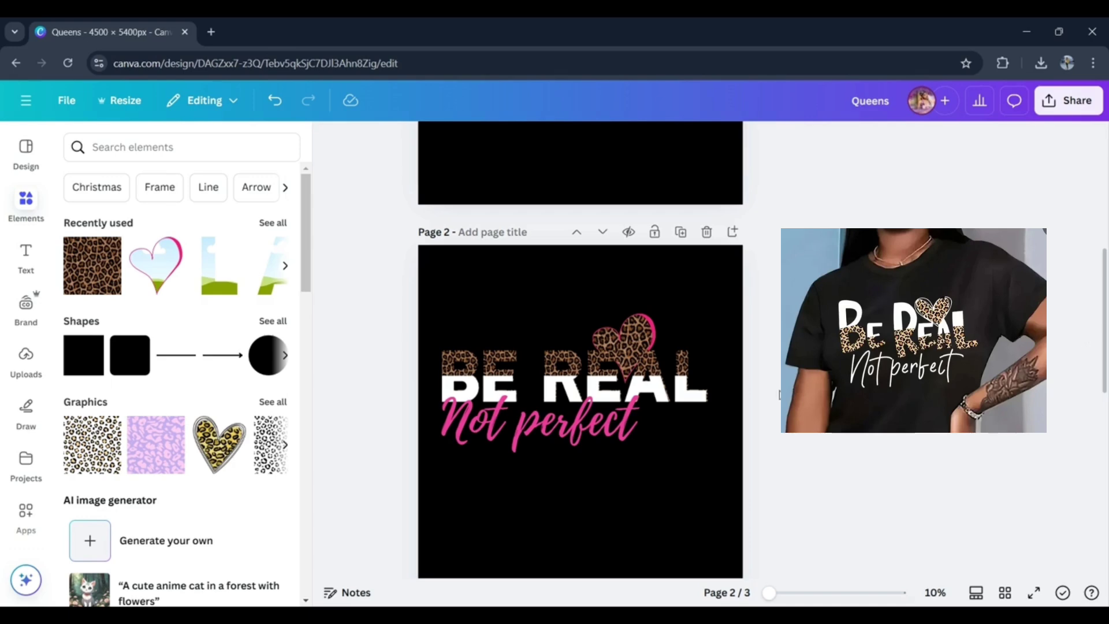
pyautogui.click(676, 369)
pyautogui.click(554, 309)
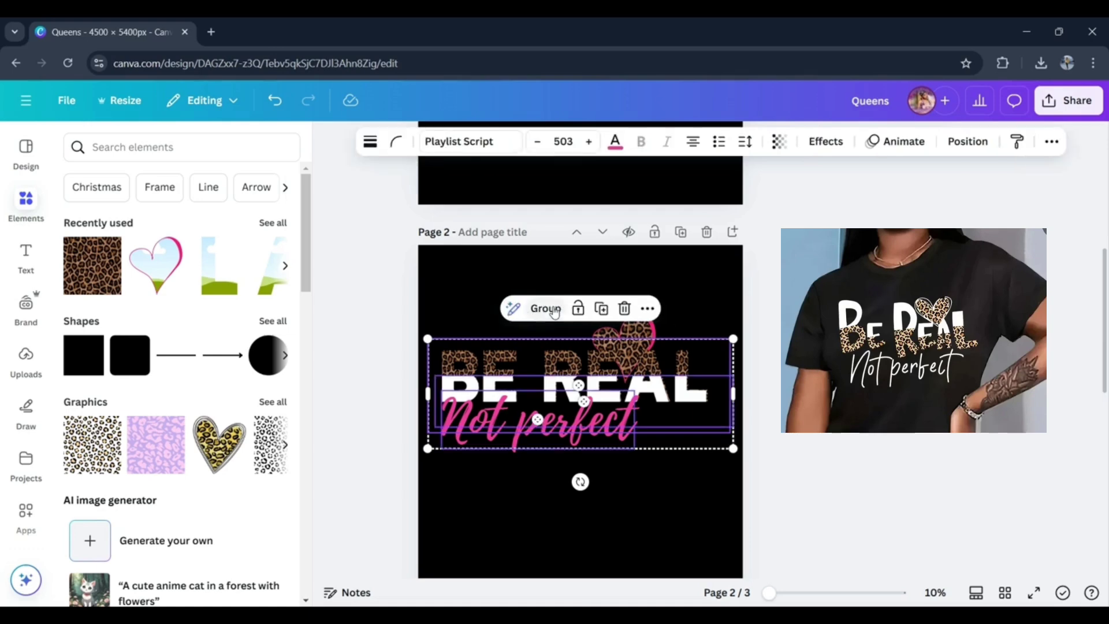
pyautogui.click(373, 275)
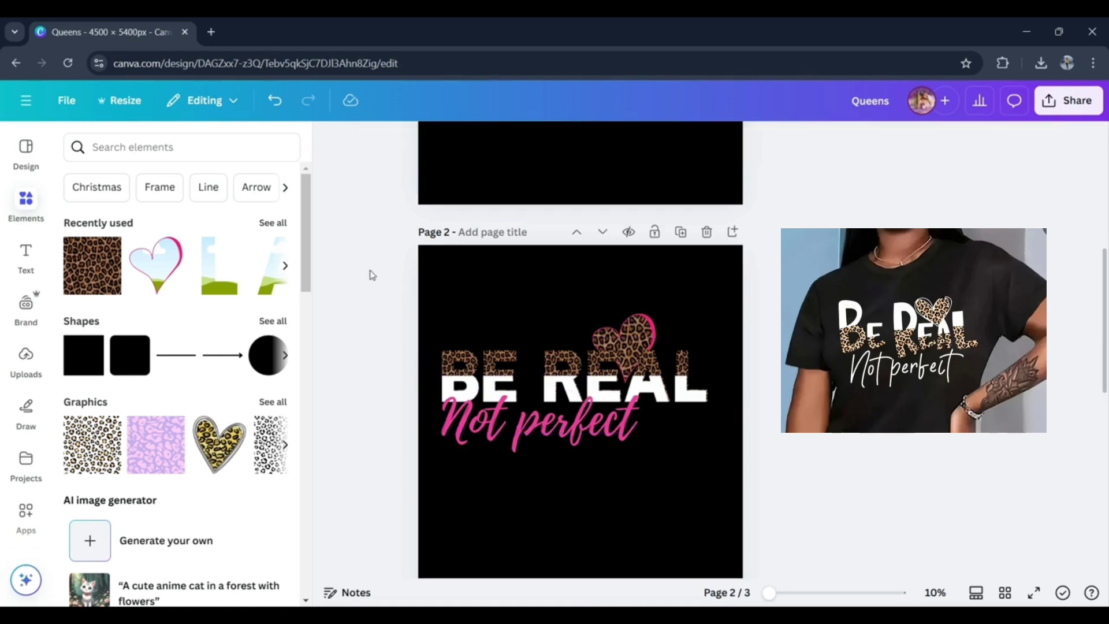
# - Apply a black Outline shadow of size 25 to the leopard-print upper half of BE REAL
pyautogui.click(520, 353)
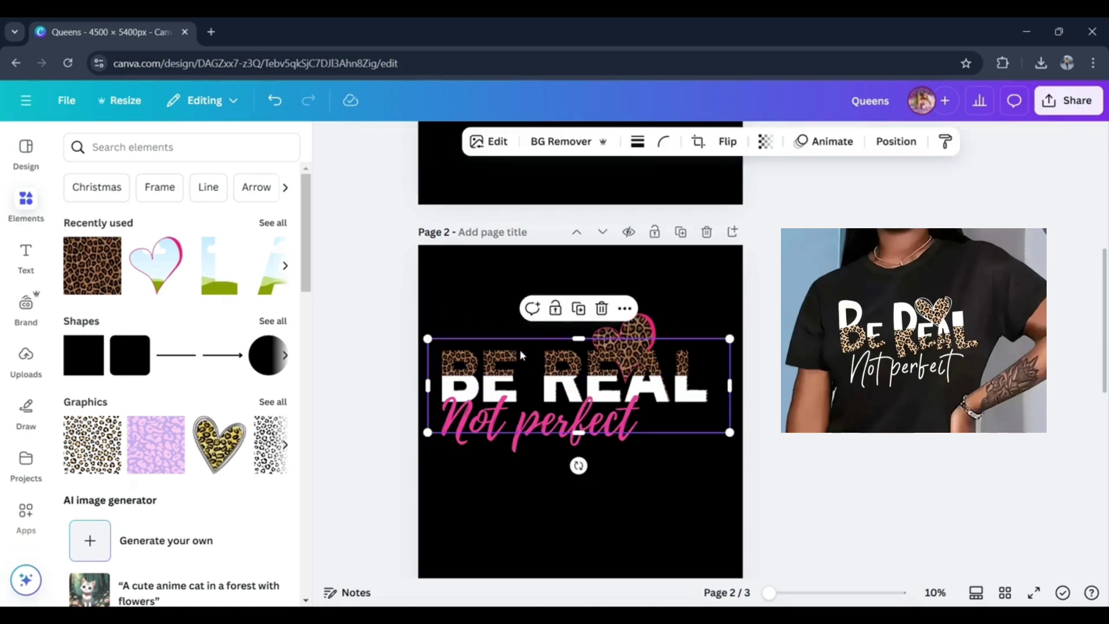
pyautogui.click(895, 141)
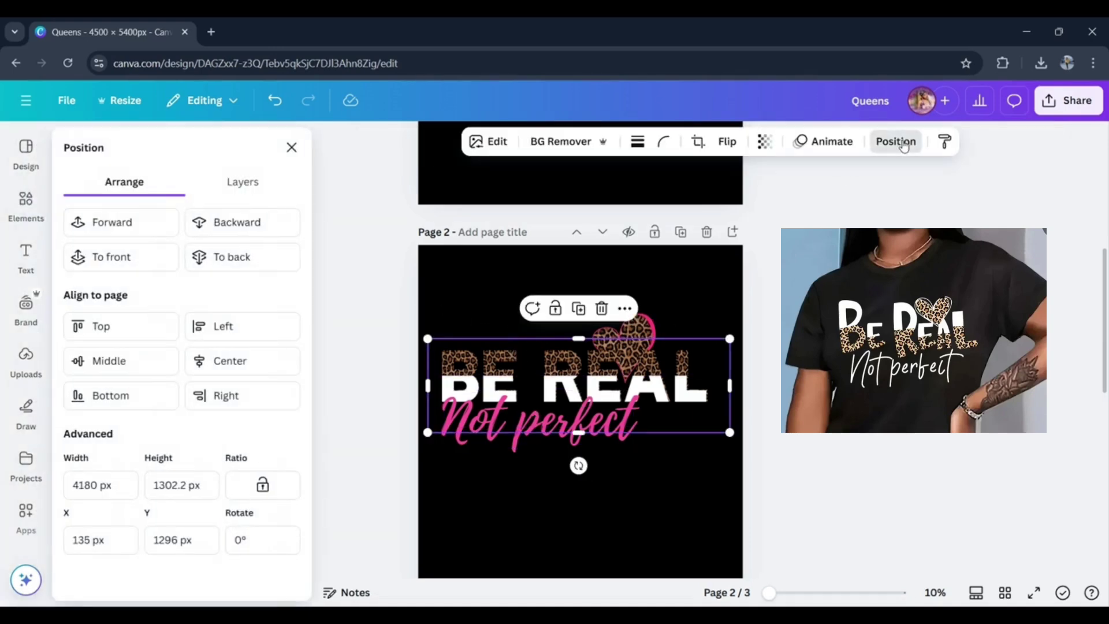
pyautogui.click(244, 181)
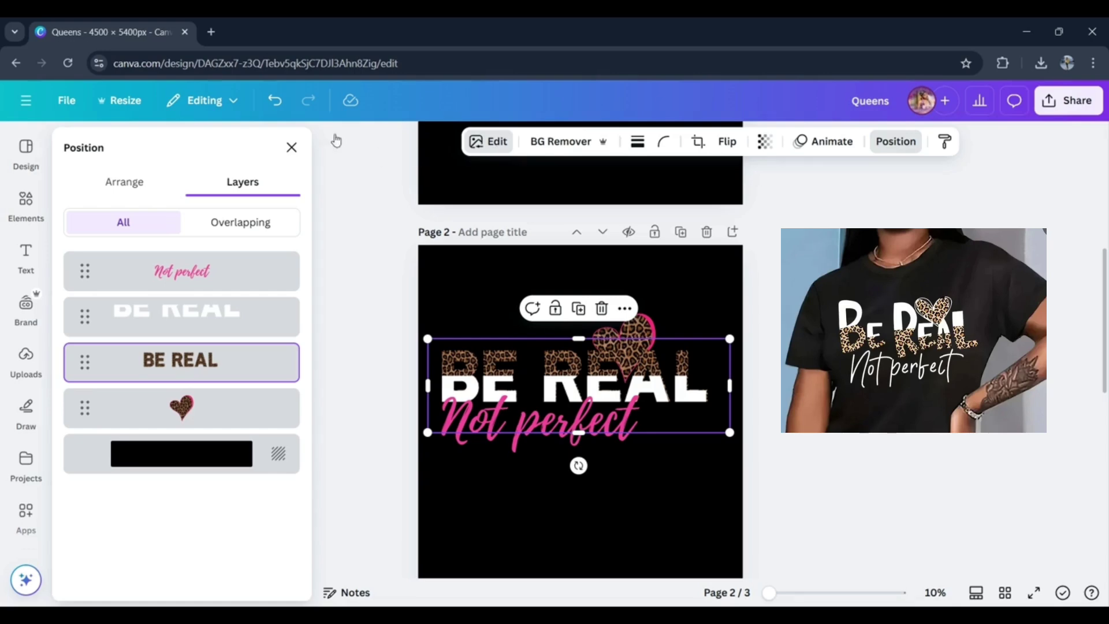
pyautogui.click(292, 148)
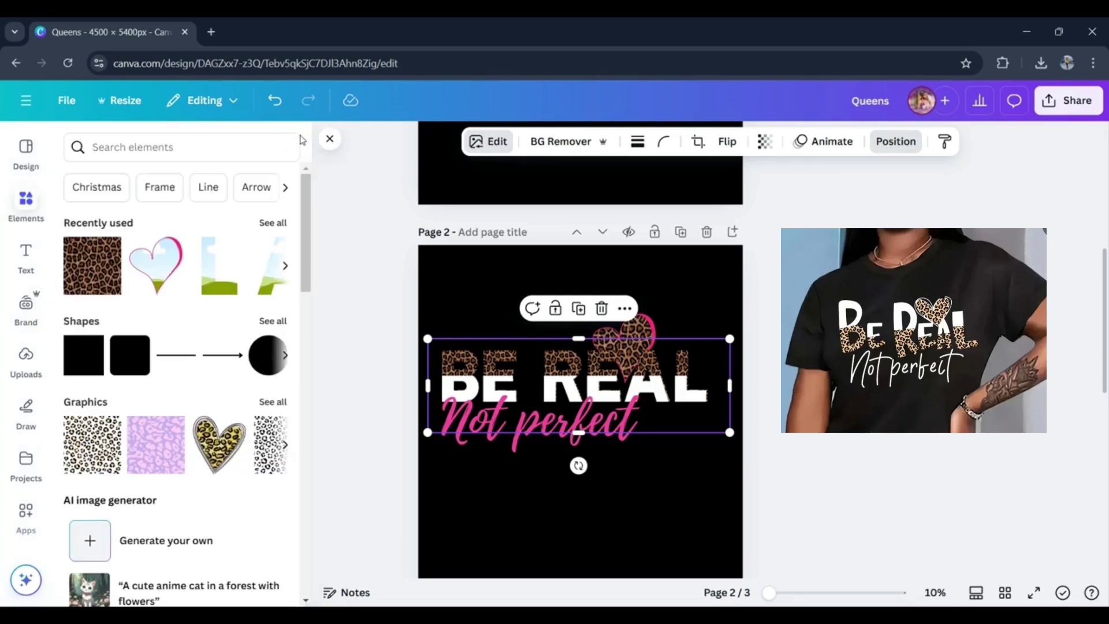
pyautogui.click(330, 139)
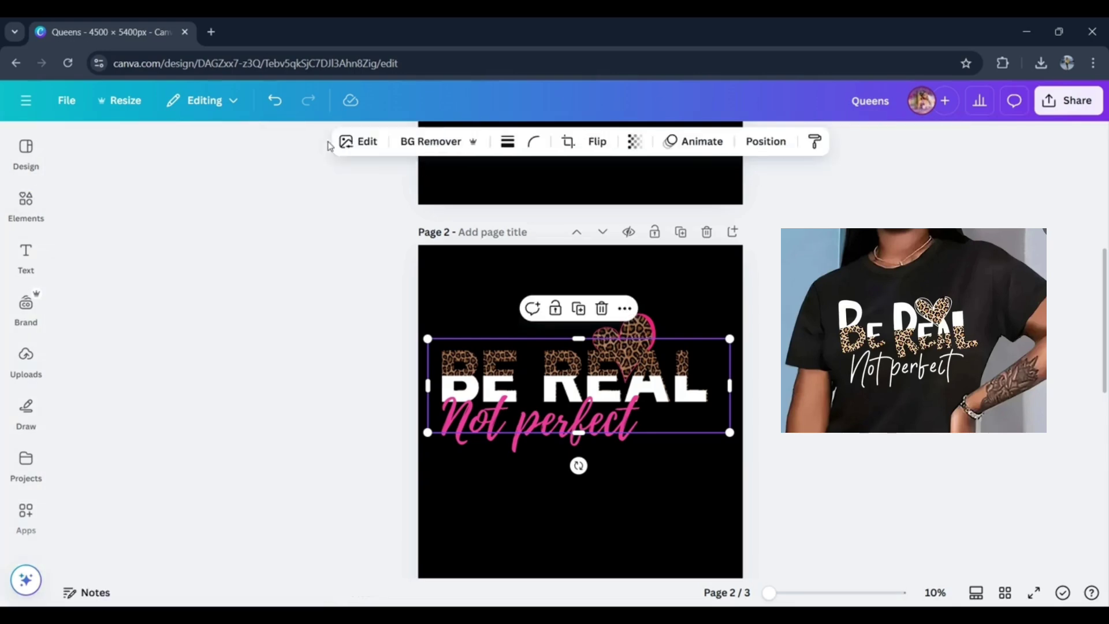
pyautogui.click(363, 142)
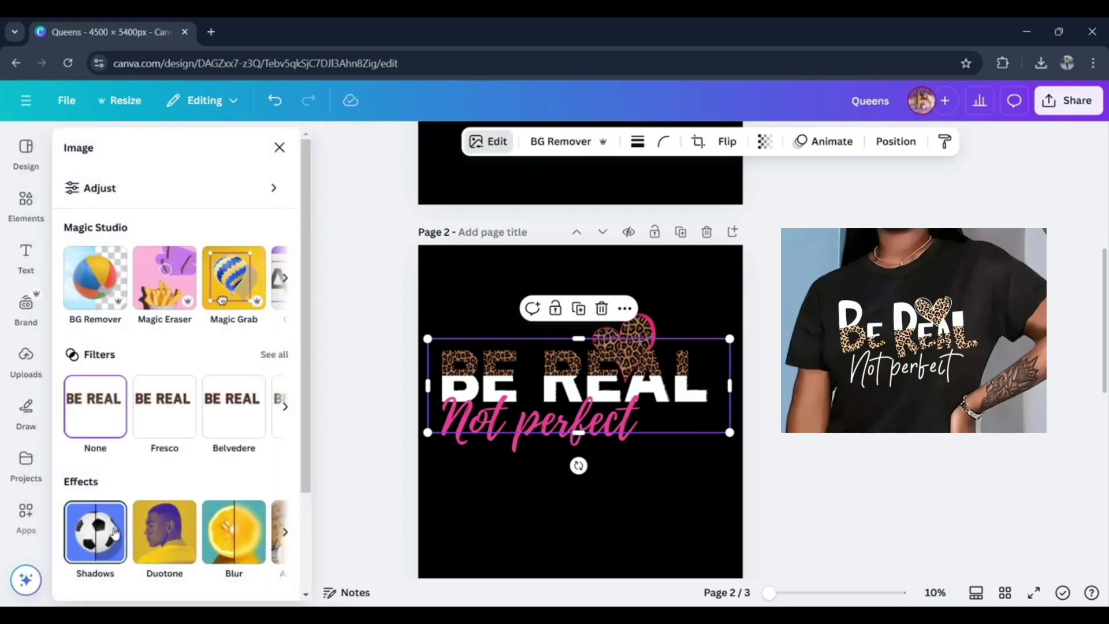
pyautogui.click(114, 533)
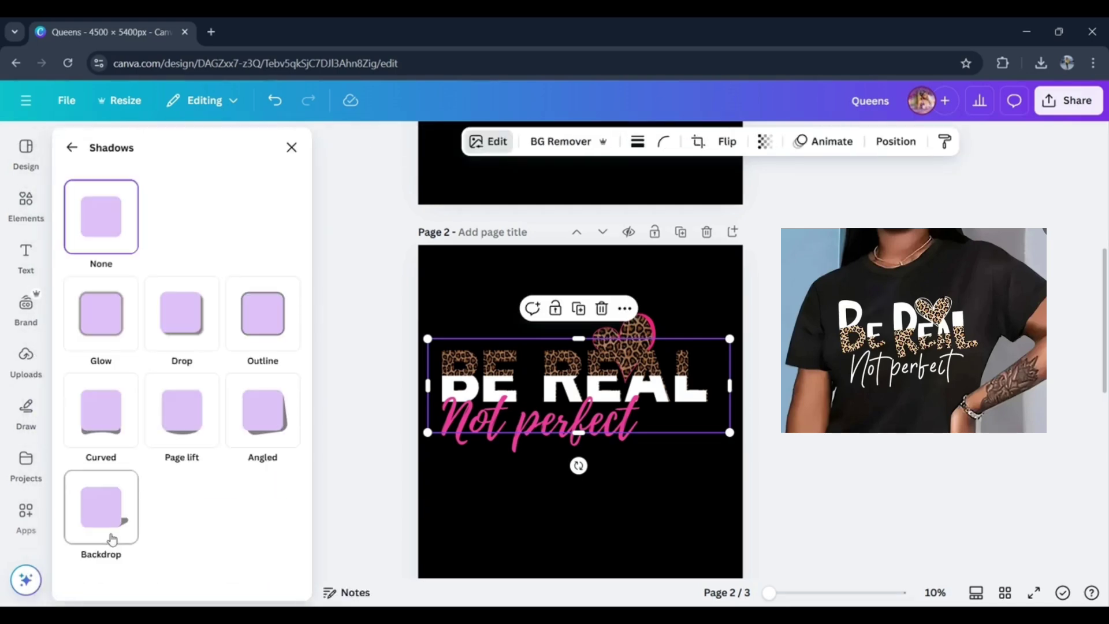
pyautogui.click(263, 306)
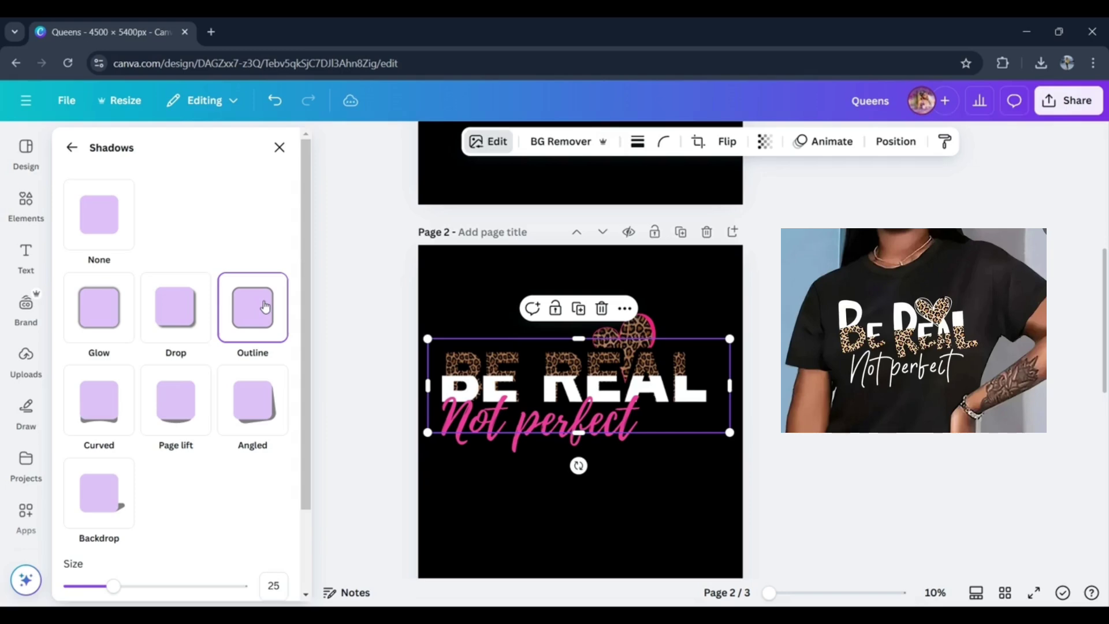
pyautogui.moveTo(307, 436); pyautogui.dragTo(308, 519)
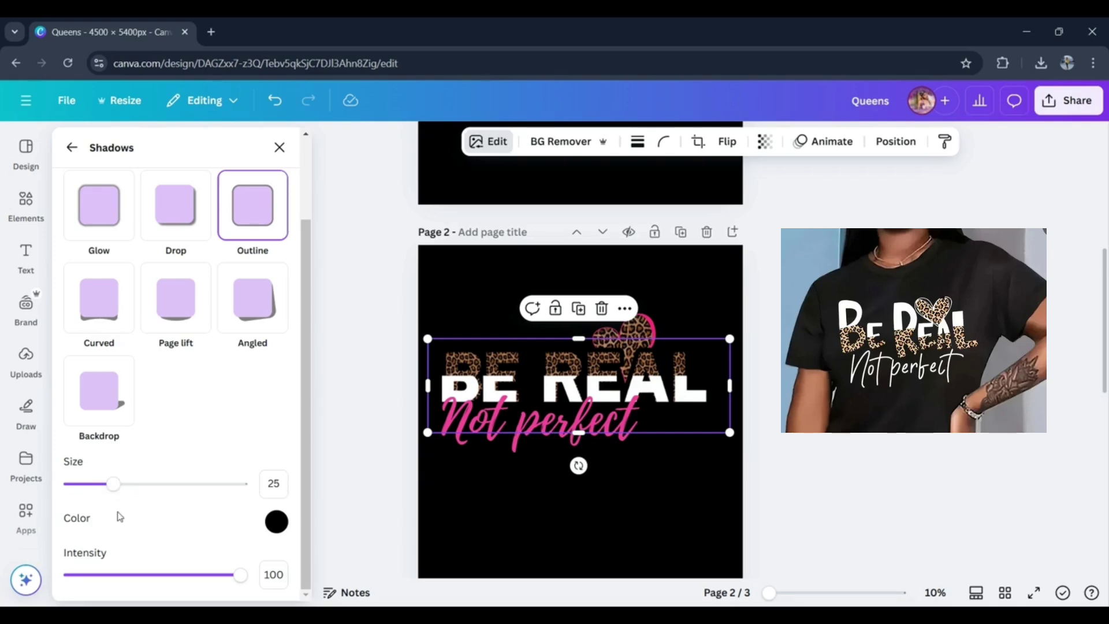
pyautogui.moveTo(113, 483)
pyautogui.mouseDown()
pyautogui.moveTo(44, 474)
pyautogui.moveTo(187, 485)
pyautogui.moveTo(101, 484)
pyautogui.moveTo(295, 440)
pyautogui.moveTo(159, 512)
pyautogui.moveTo(123, 487)
pyautogui.moveTo(116, 511)
pyautogui.moveTo(121, 492)
pyautogui.moveTo(104, 488)
pyautogui.moveTo(114, 488)
pyautogui.mouseUp()
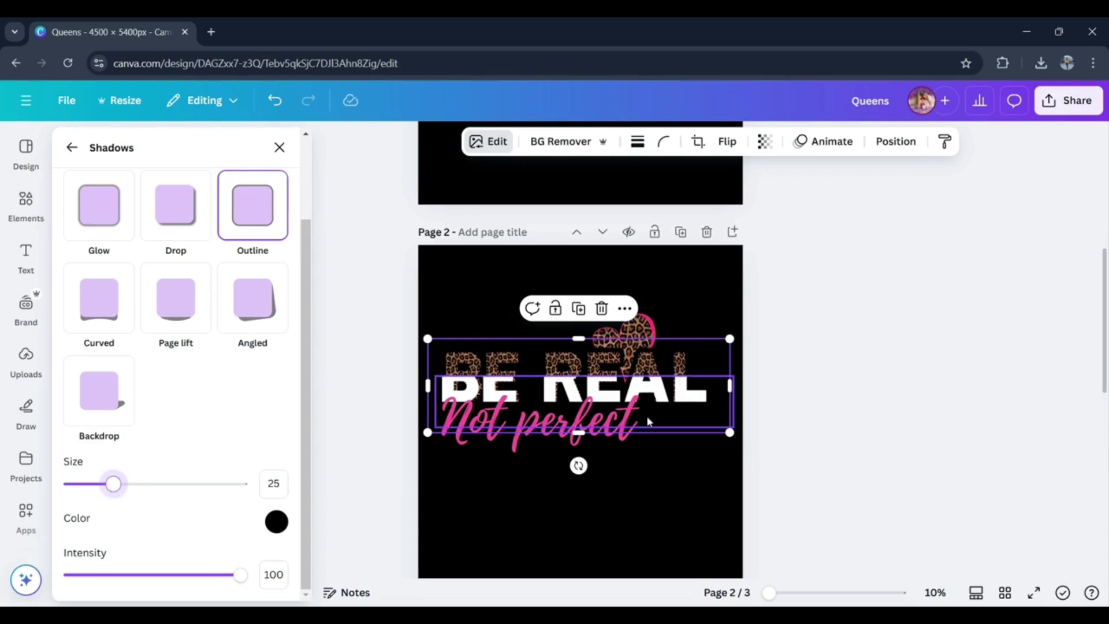
# - Rescale and shift the white lower half of BE REAL to match the outlined leopard half
pyautogui.click(666, 407)
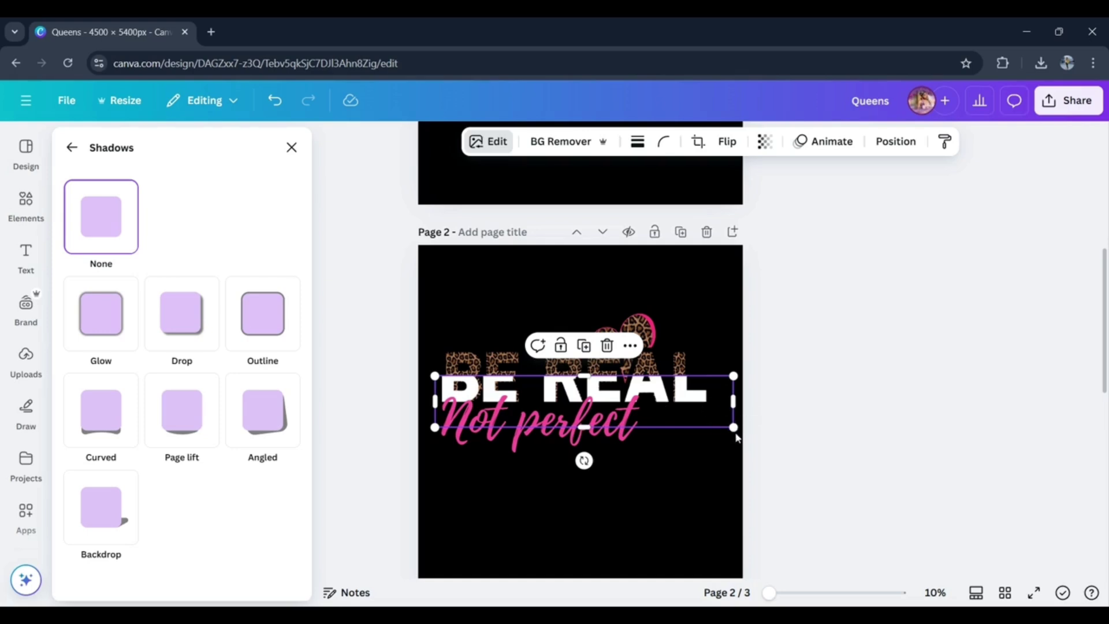
pyautogui.moveTo(733, 427); pyautogui.dragTo(715, 423)
pyautogui.moveTo(647, 395); pyautogui.dragTo(653, 396)
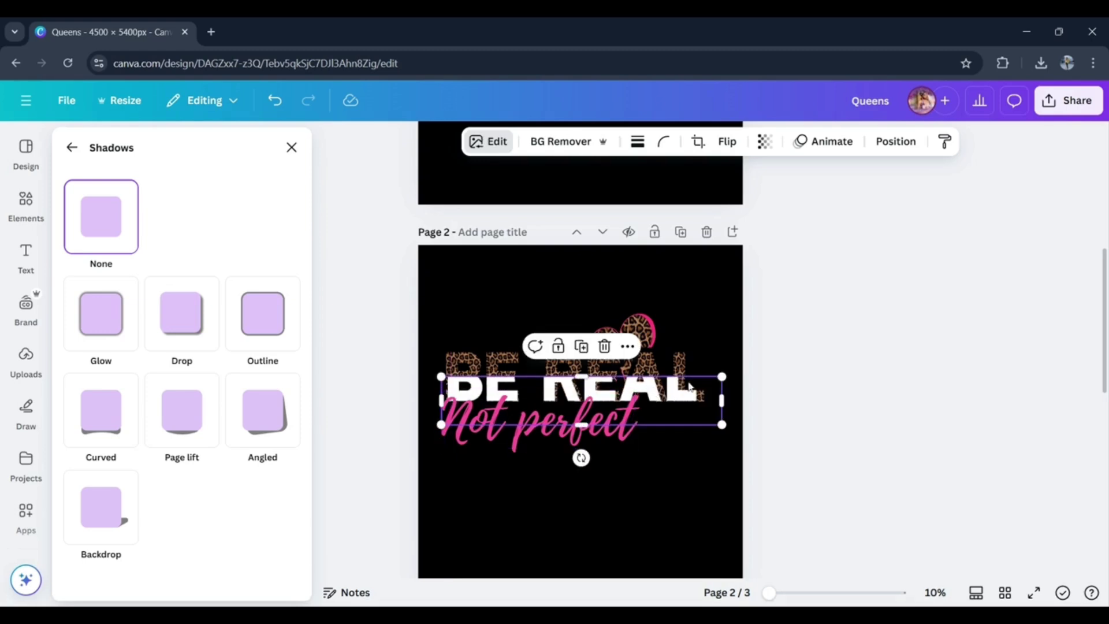
pyautogui.moveTo(722, 376); pyautogui.dragTo(690, 395)
# - Nudge the white lower half of BE REAL left to line its letters up with the leopard half
pyautogui.press('Left')
pyautogui.press('Left')
pyautogui.press('Left')
pyautogui.press('Left')
pyautogui.press('Left')
pyautogui.press('Left')
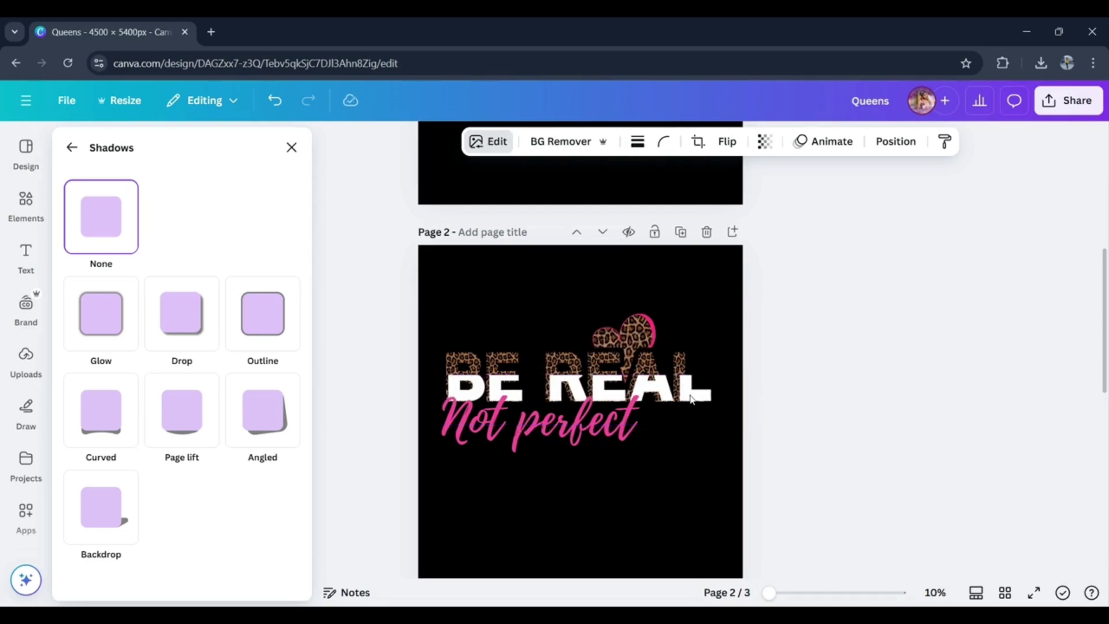
pyautogui.press('Left')
pyautogui.press('Left')
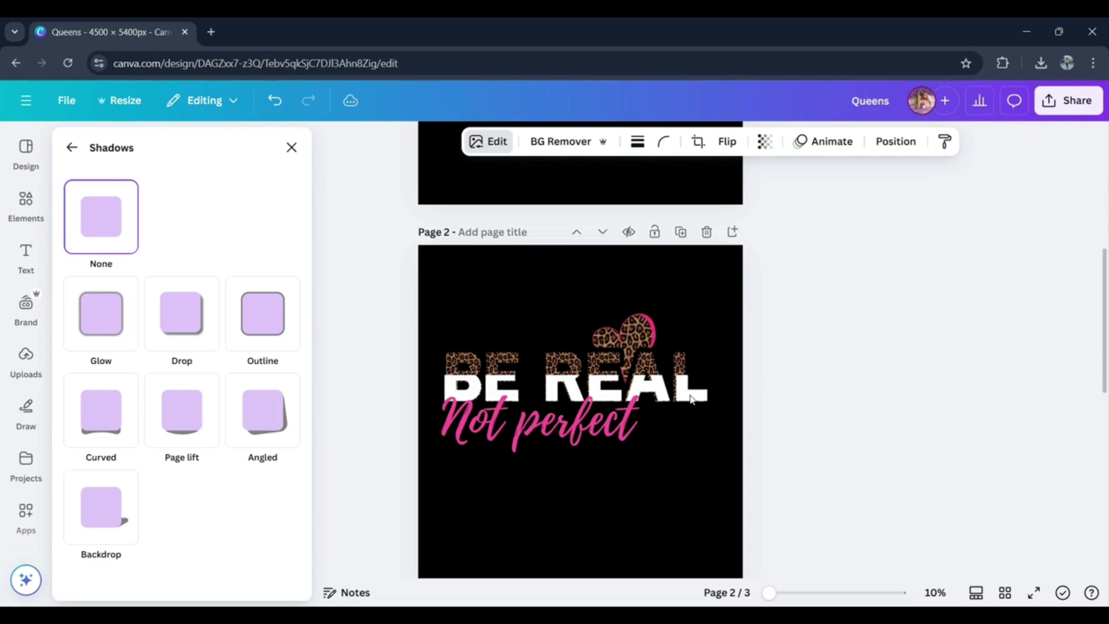
pyautogui.press('Left')
pyautogui.press('Left')
pyautogui.press('Left')
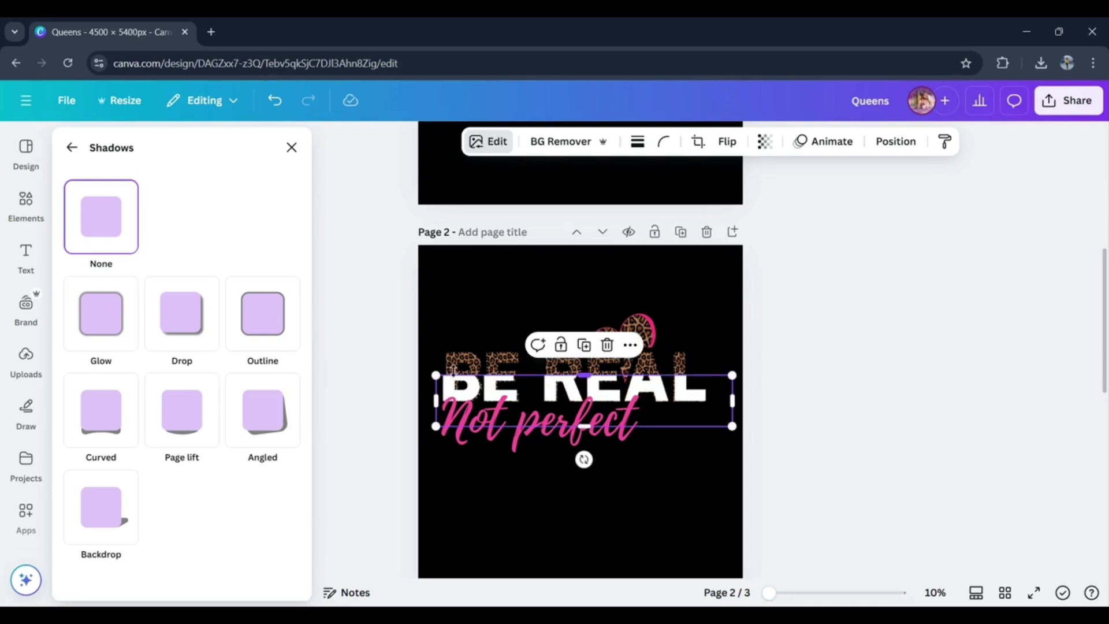
# - Shrink the white lower half of BE REAL slightly and nudge it left to align with the leopard half
pyautogui.moveTo(436, 373); pyautogui.dragTo(439, 374)
pyautogui.press('Left')
pyautogui.press('Left')
pyautogui.press('Left')
pyautogui.press('Left')
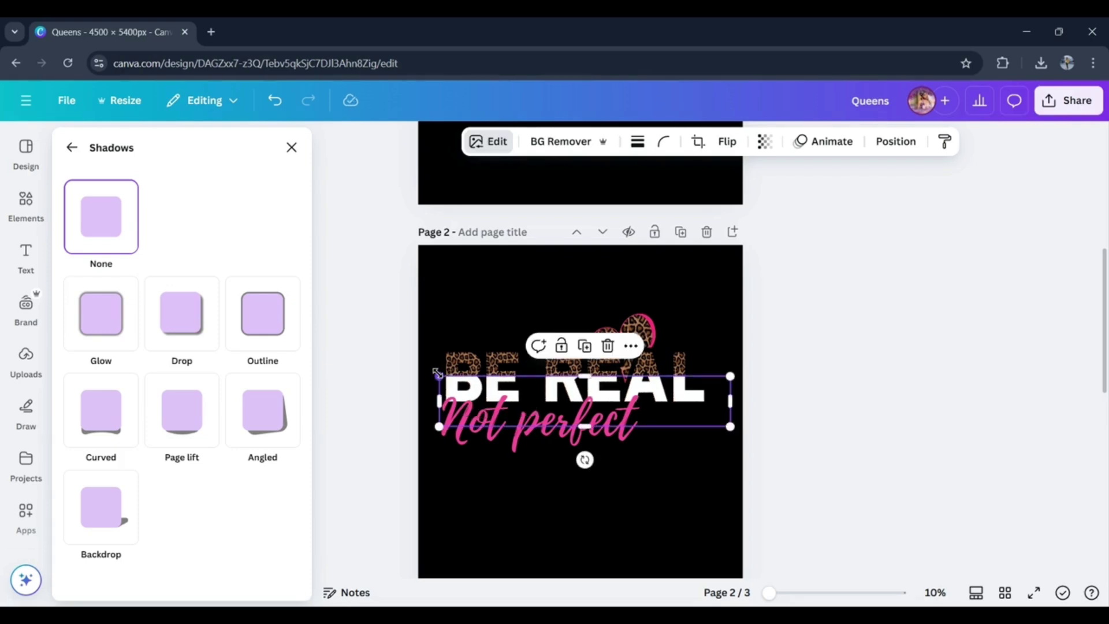
pyautogui.click(384, 360)
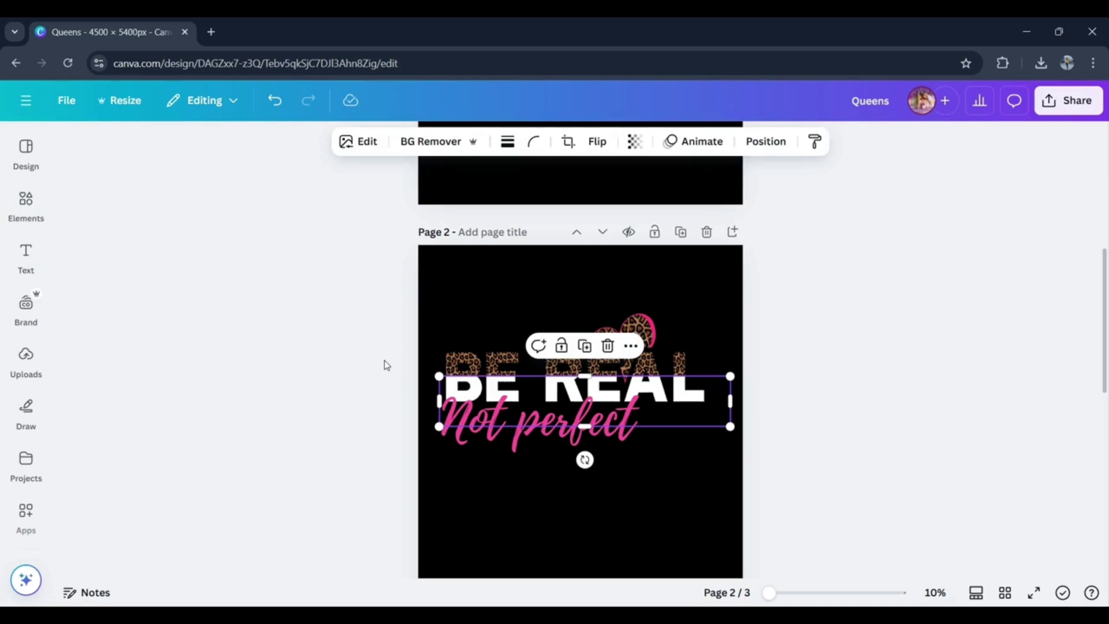
# - Group the BE REAL lettering, leopard heart and "Not perfect" text on page 2 and rotate the group 90° counterclockwise
pyautogui.click(384, 360)
pyautogui.moveTo(383, 359); pyautogui.dragTo(932, 442)
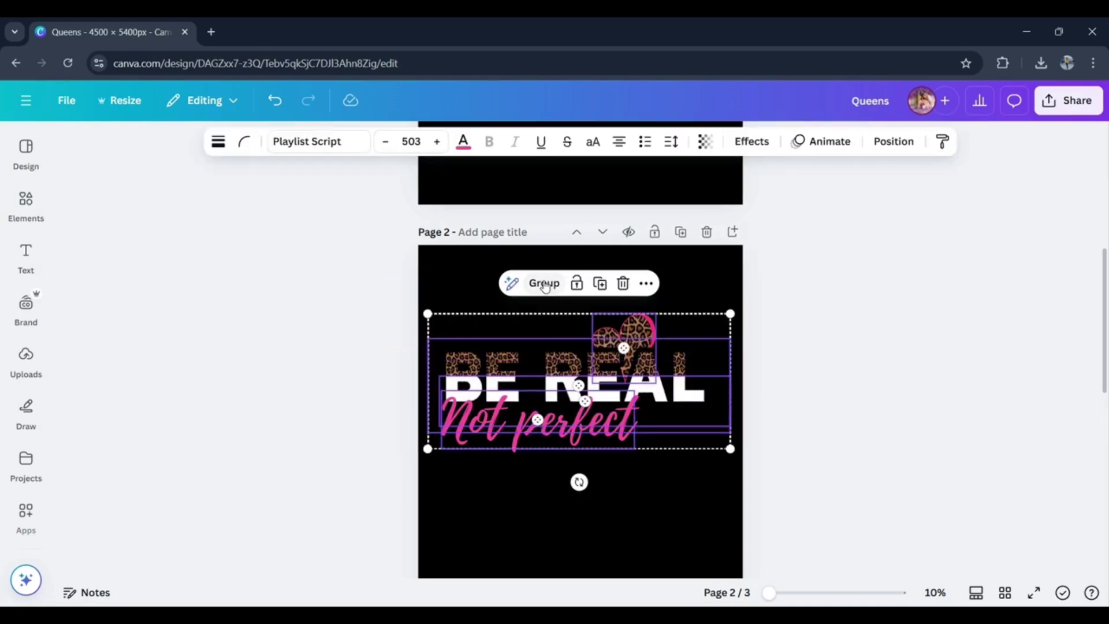
pyautogui.click(543, 284)
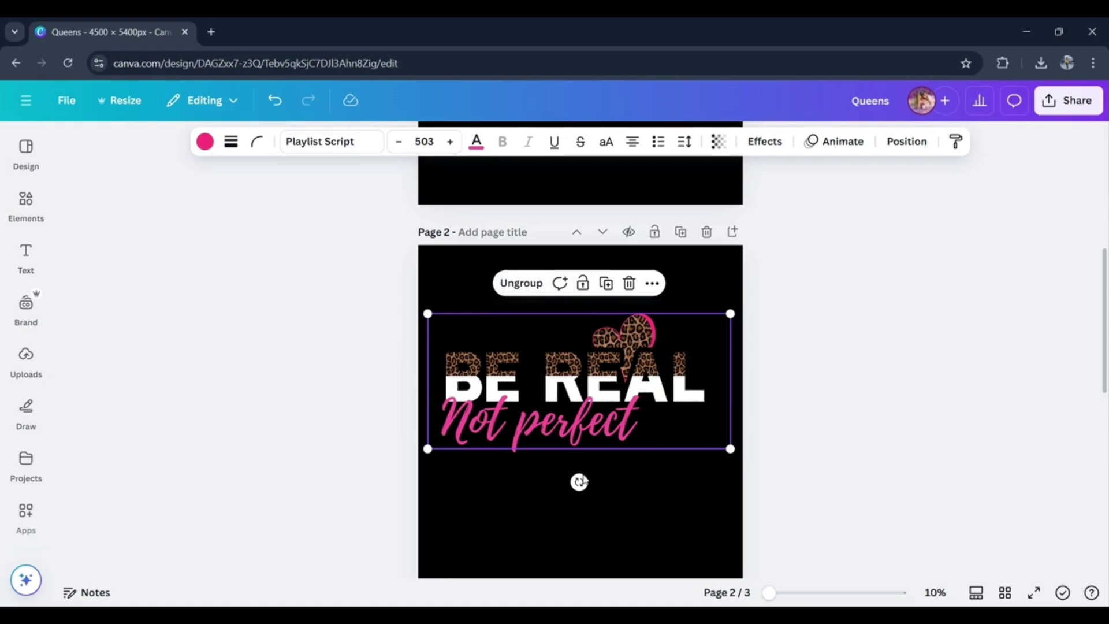
pyautogui.moveTo(579, 482); pyautogui.dragTo(687, 378)
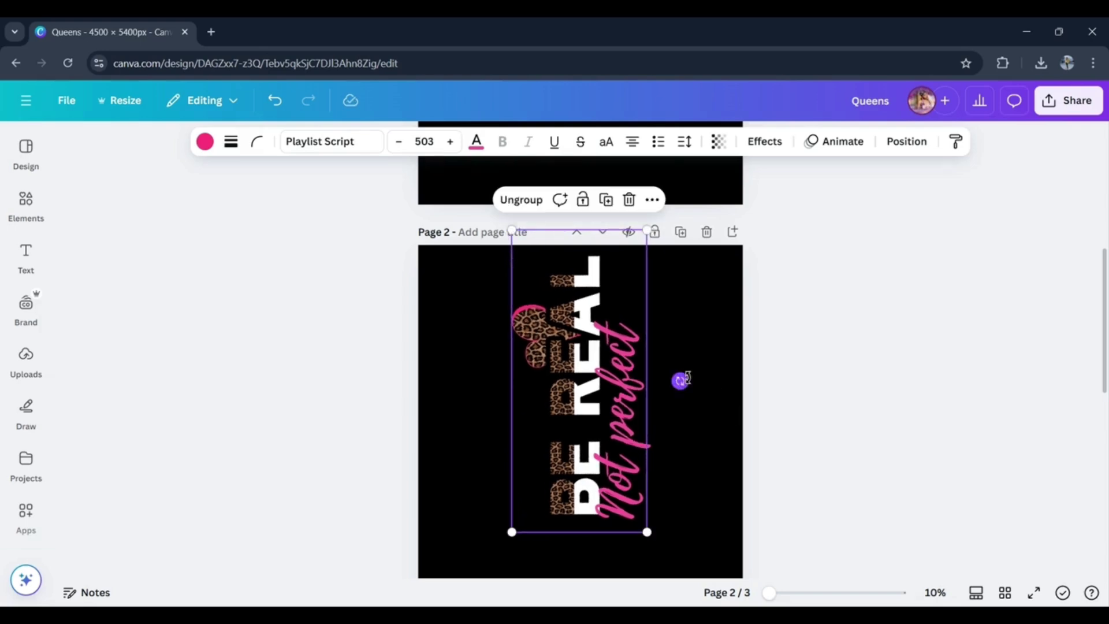
# - Enlarge the rotated group to fill the height of page 2, bringing the "Not perfect" text to size 709
pyautogui.moveTo(1107, 325); pyautogui.dragTo(1106, 358)
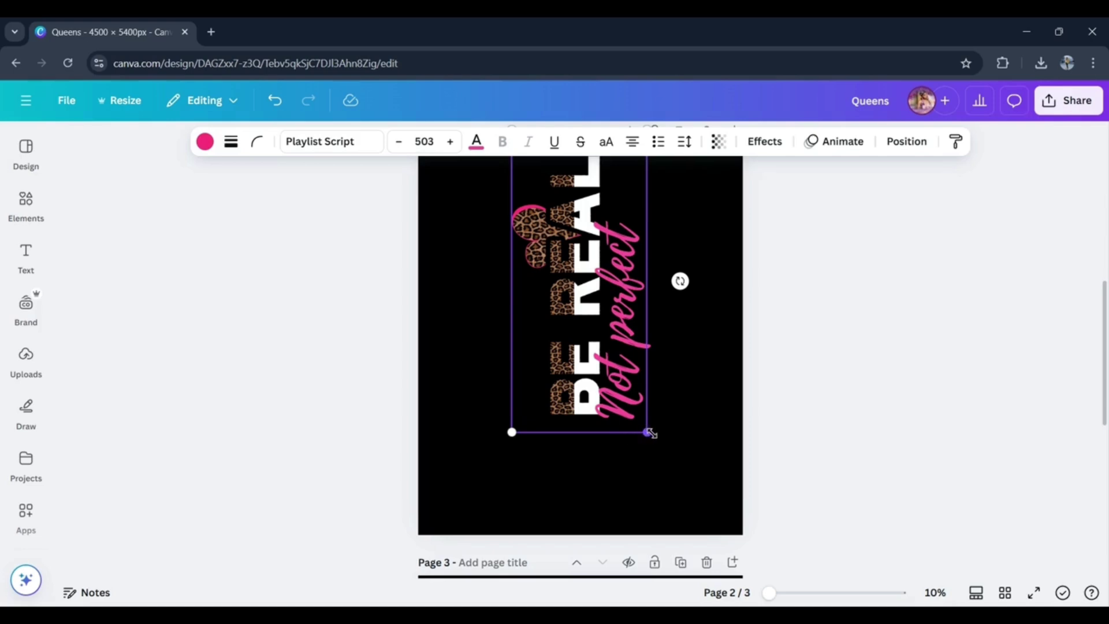
pyautogui.moveTo(649, 432); pyautogui.dragTo(701, 539)
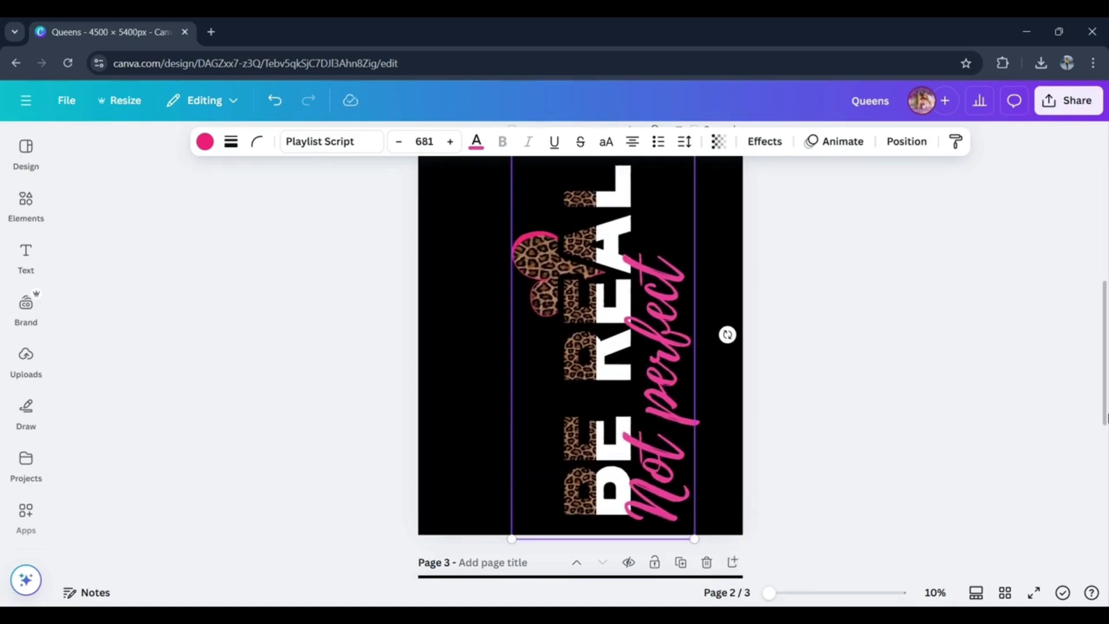
pyautogui.moveTo(1106, 414)
pyautogui.mouseDown()
pyautogui.moveTo(1105, 395)
pyautogui.moveTo(1104, 415)
pyautogui.moveTo(1104, 405)
pyautogui.mouseUp()
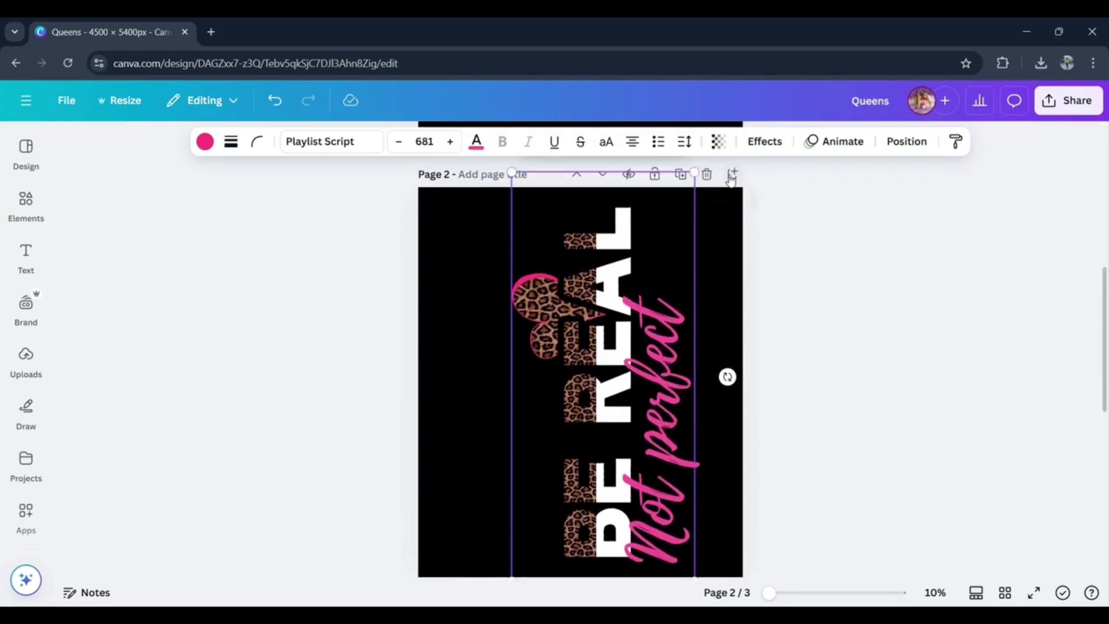
pyautogui.moveTo(694, 173); pyautogui.dragTo(694, 161)
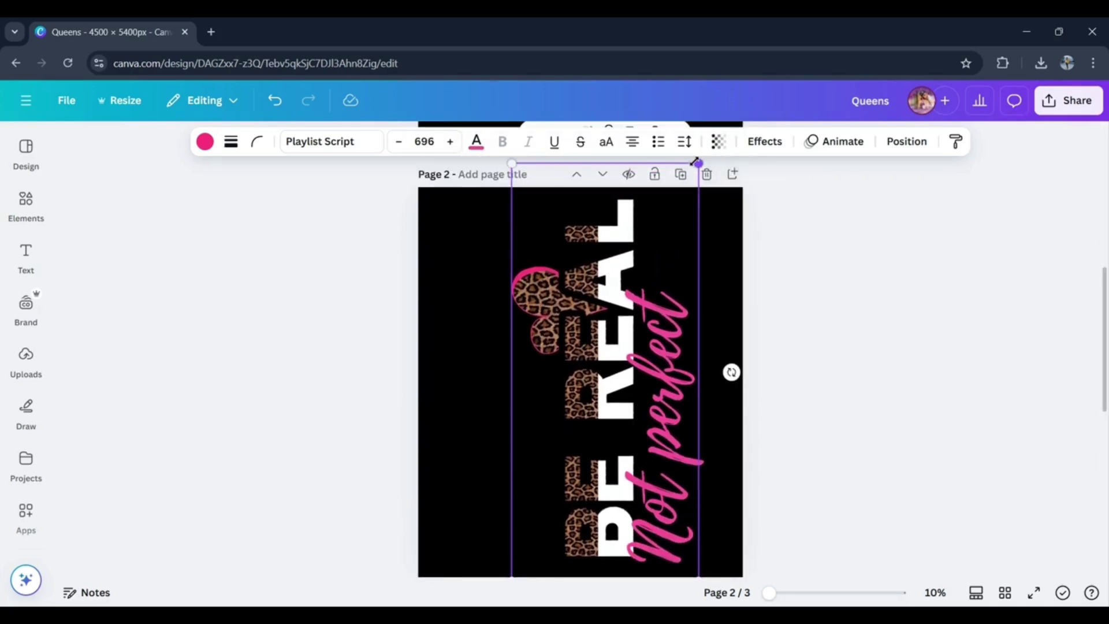
pyautogui.moveTo(1103, 327); pyautogui.dragTo(1103, 359)
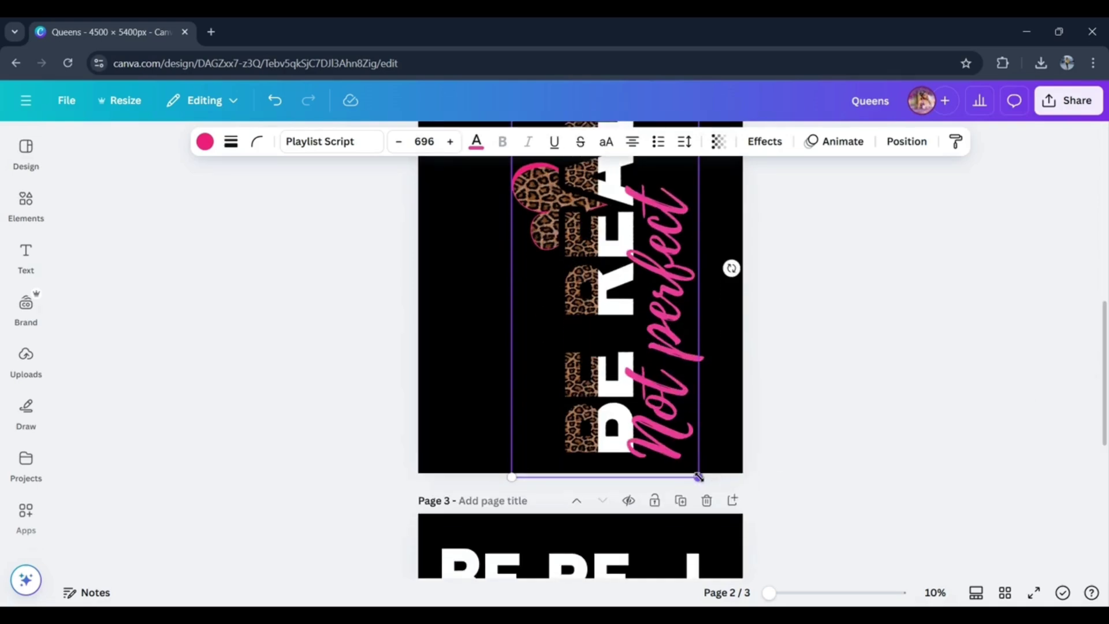
pyautogui.moveTo(699, 477); pyautogui.dragTo(702, 485)
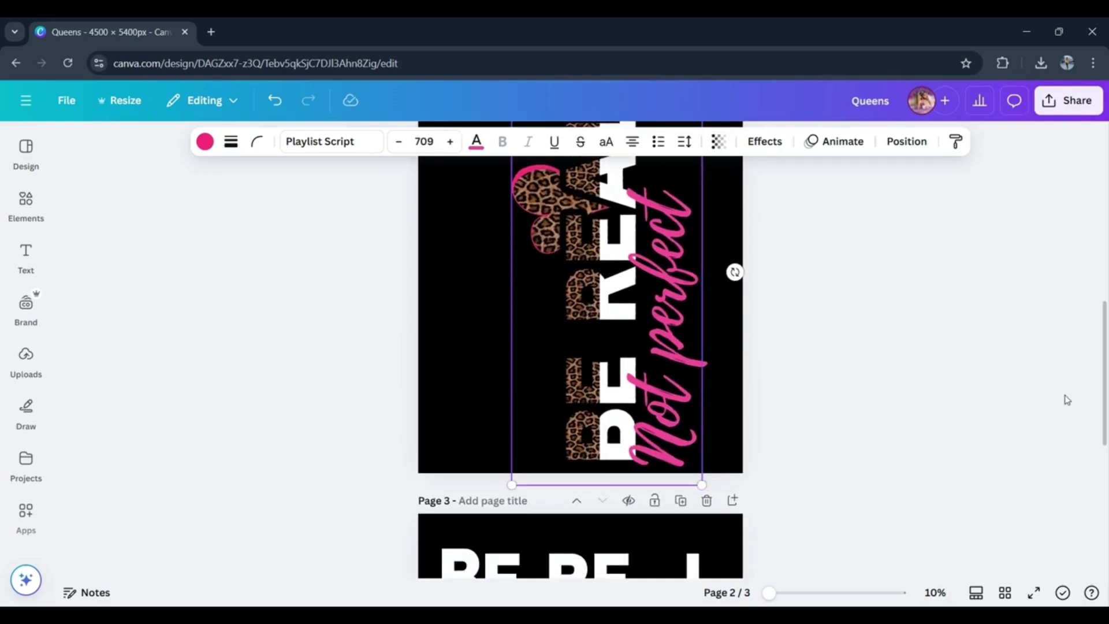
pyautogui.moveTo(1104, 414); pyautogui.dragTo(1104, 384)
pyautogui.click(894, 375)
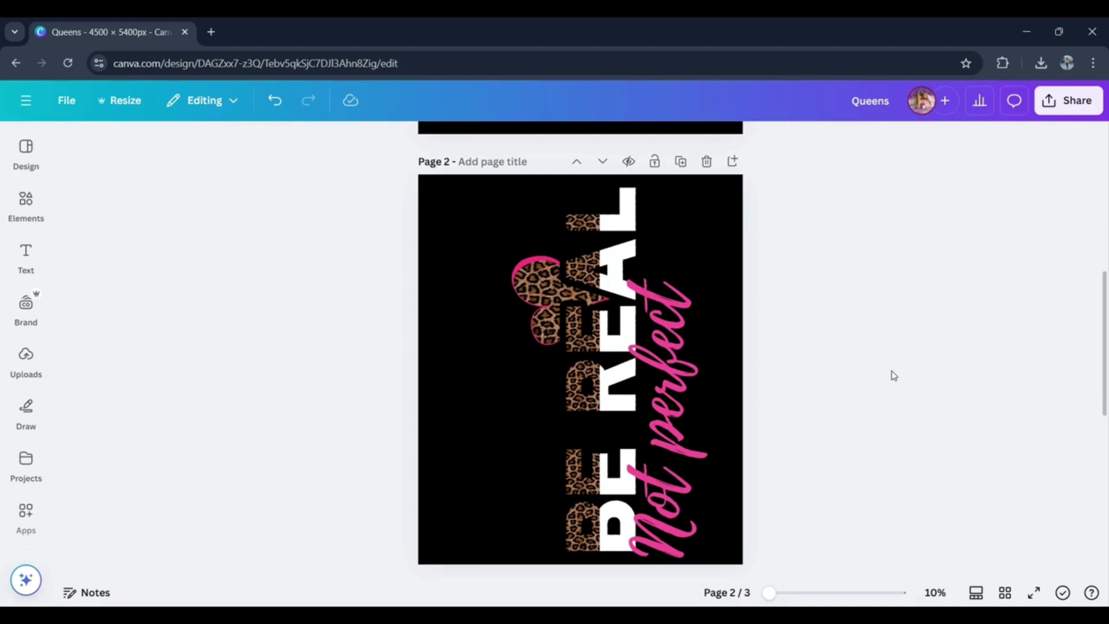